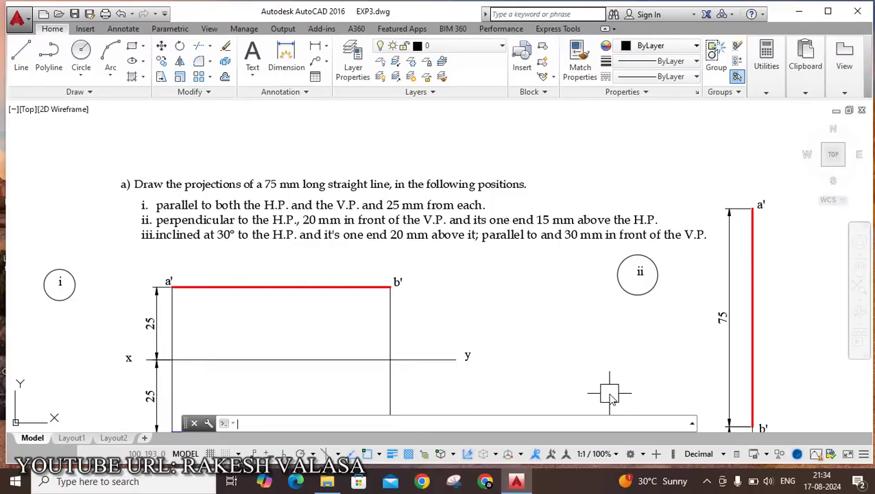
Examine the projection problem statement and the three reference solutions of the 75 mm line, including their labels and dimensions
left_click(147, 204)
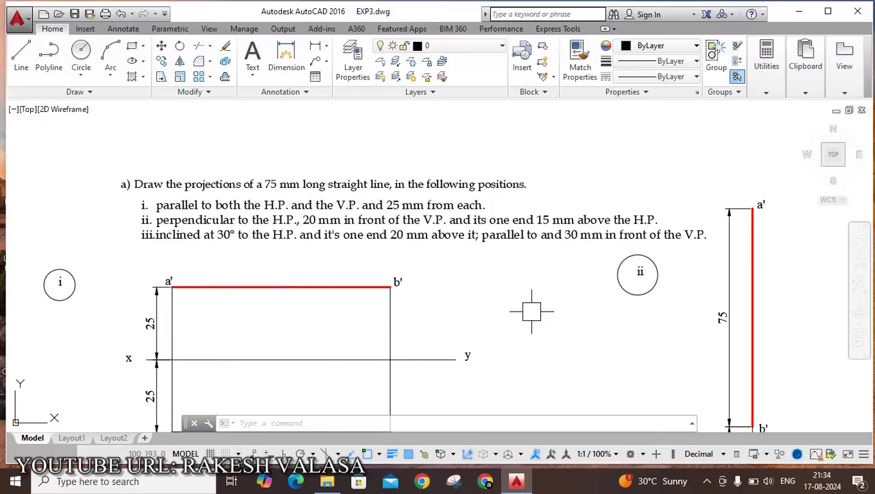
mouse_move(531, 312)
middle_mouse_down()
mouse_move(537, 234)
mouse_move(539, 251)
middle_mouse_up()
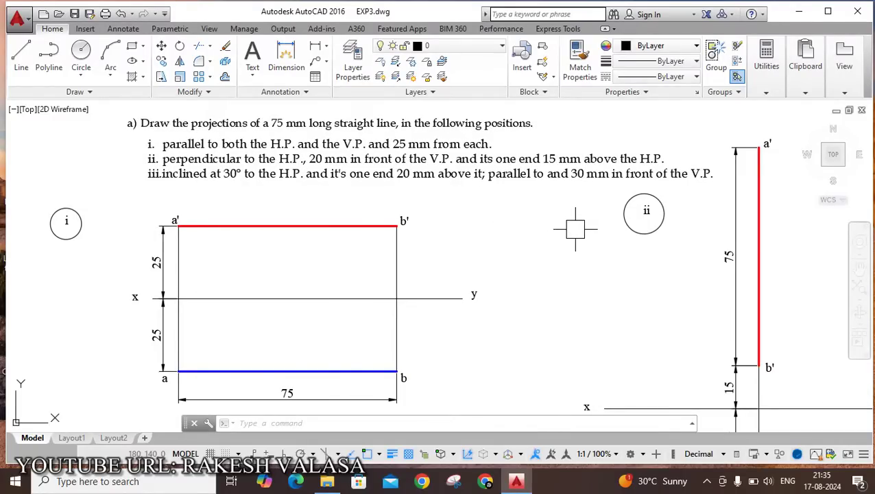
middle_click_drag(575, 229, 528, 233)
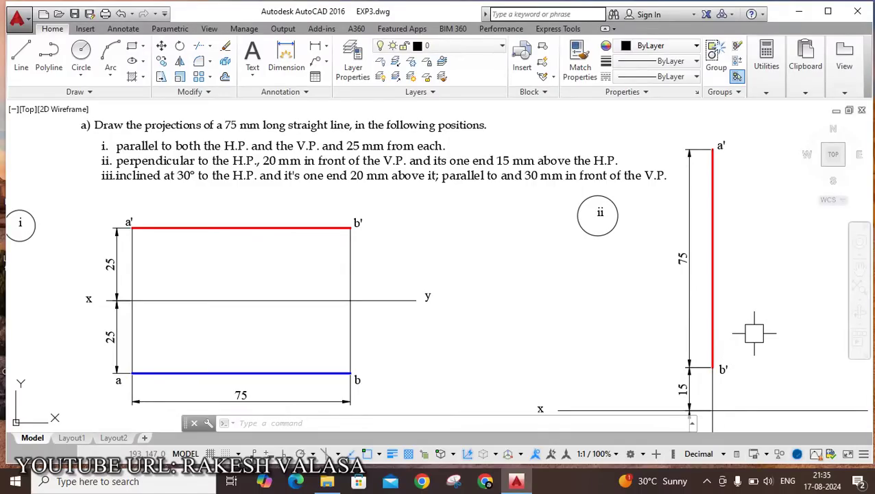
mouse_move(735, 350)
middle_mouse_down()
mouse_move(715, 334)
mouse_move(687, 277)
mouse_move(750, 237)
mouse_move(739, 267)
mouse_move(741, 241)
middle_mouse_up()
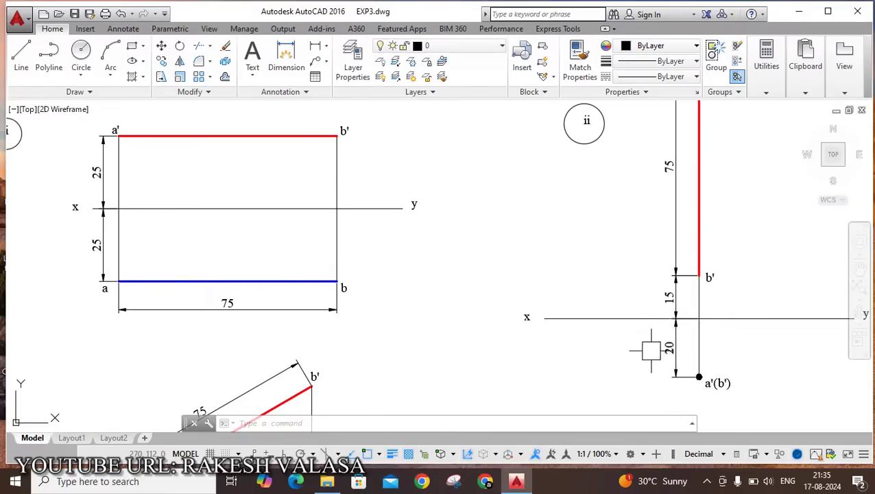
mouse_move(753, 264)
middle_mouse_down()
mouse_move(746, 344)
mouse_move(702, 299)
middle_mouse_up()
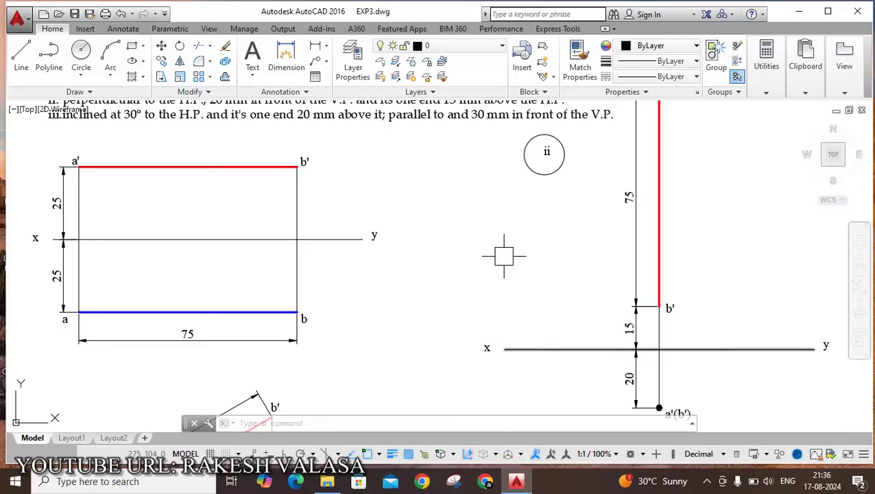
mouse_move(506, 254)
middle_mouse_down()
mouse_move(699, 312)
mouse_move(605, 325)
middle_mouse_up()
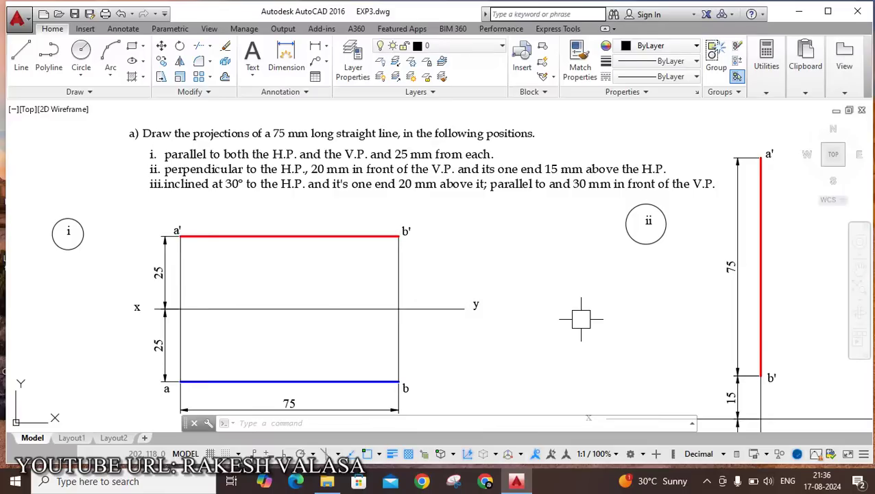
middle_click_drag(578, 316, 558, 130)
mouse_move(478, 352)
middle_mouse_down()
mouse_move(495, 248)
mouse_move(551, 184)
mouse_move(560, 196)
middle_mouse_up()
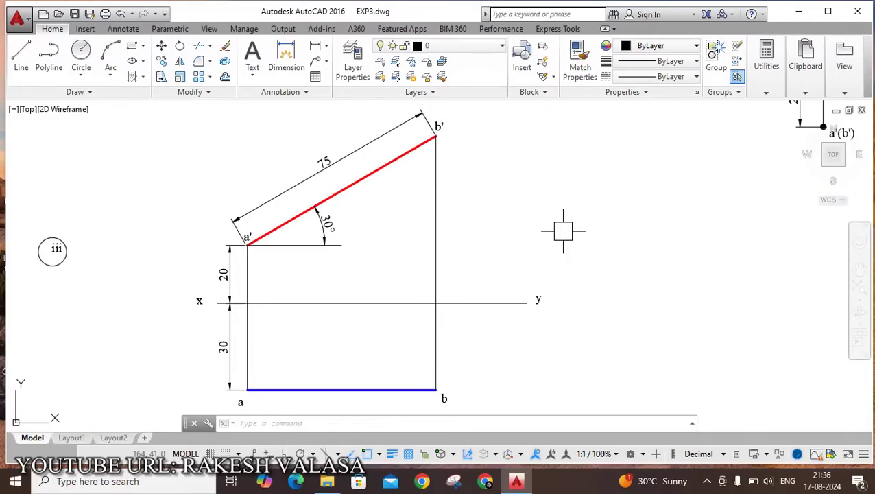
middle_click_drag(563, 231, 508, 369)
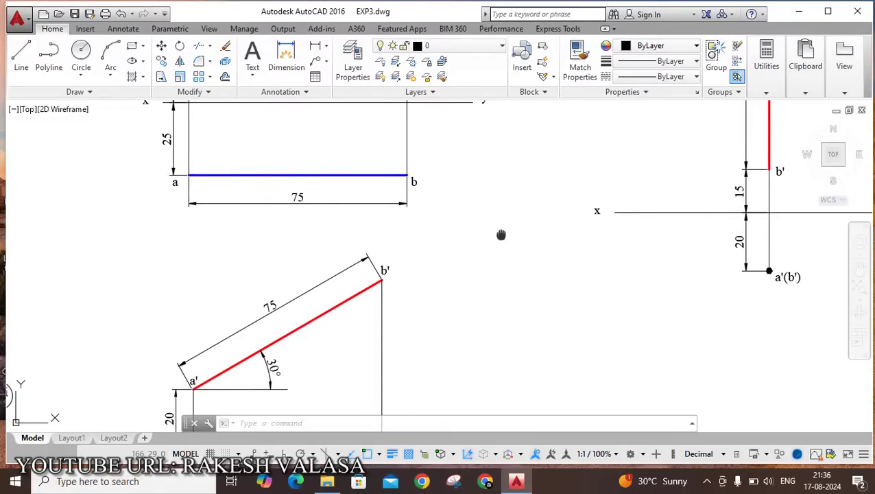
mouse_move(501, 235)
middle_mouse_down()
mouse_move(488, 348)
mouse_move(447, 430)
middle_mouse_up()
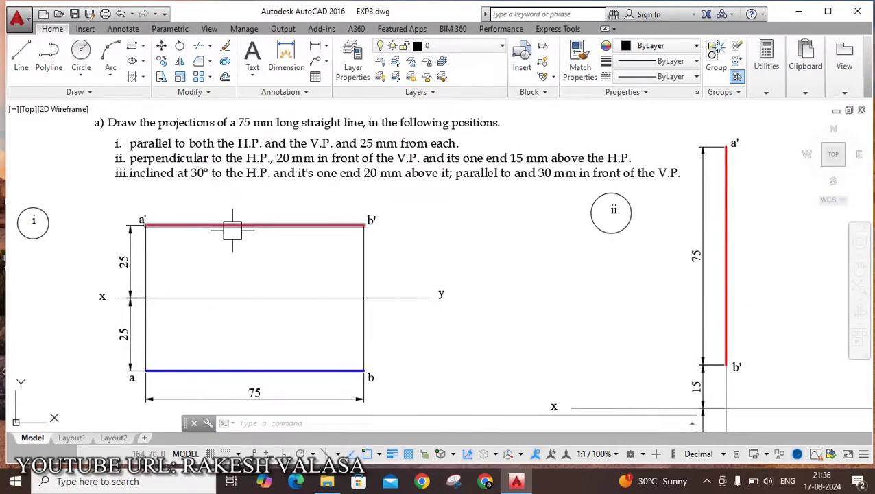
Create a new drawing from the acadiso template and hide its grid in a maximized window
left_click(42, 15)
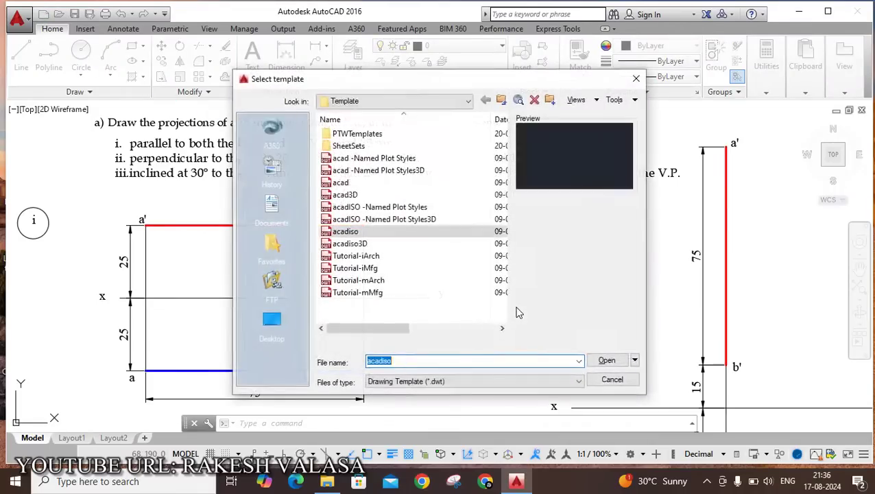
left_click(603, 362)
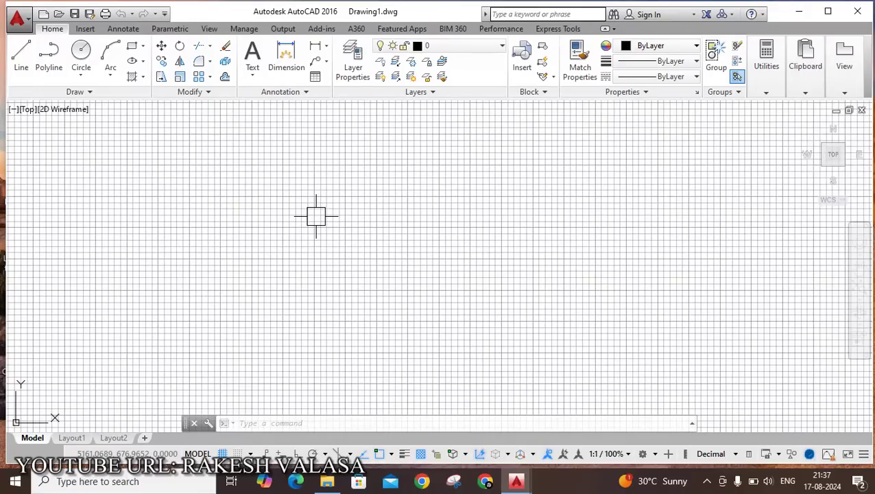
key("F7")
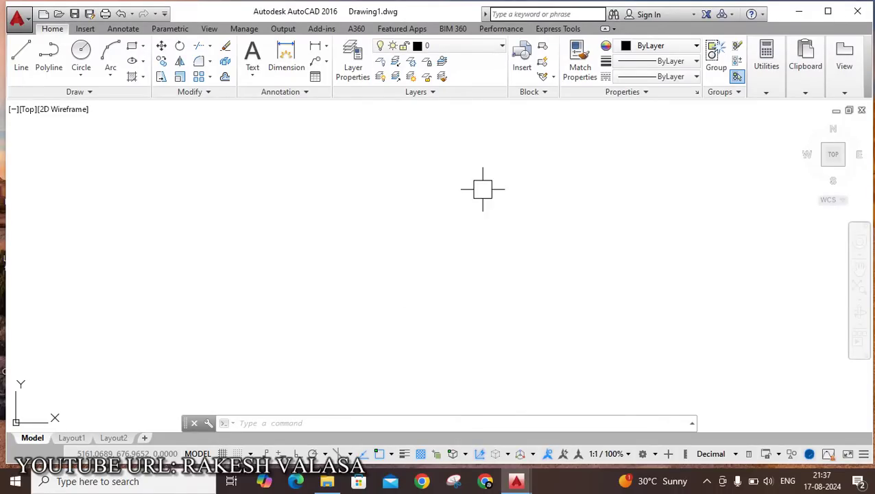
left_click(827, 11)
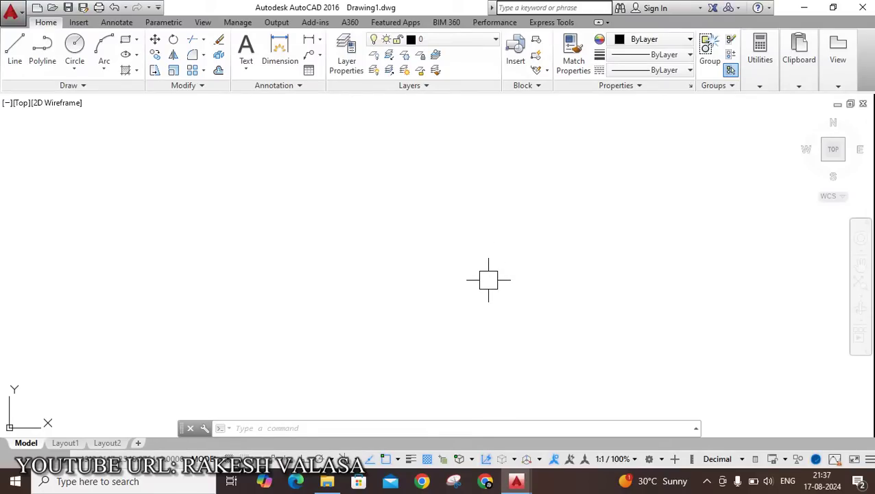
Set the drawing units' length precision to 0 decimal places
type("un")
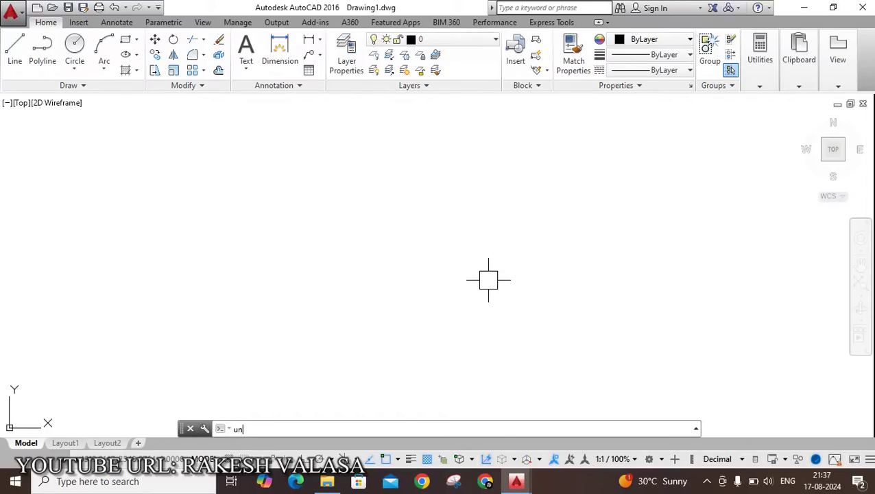
key("Return")
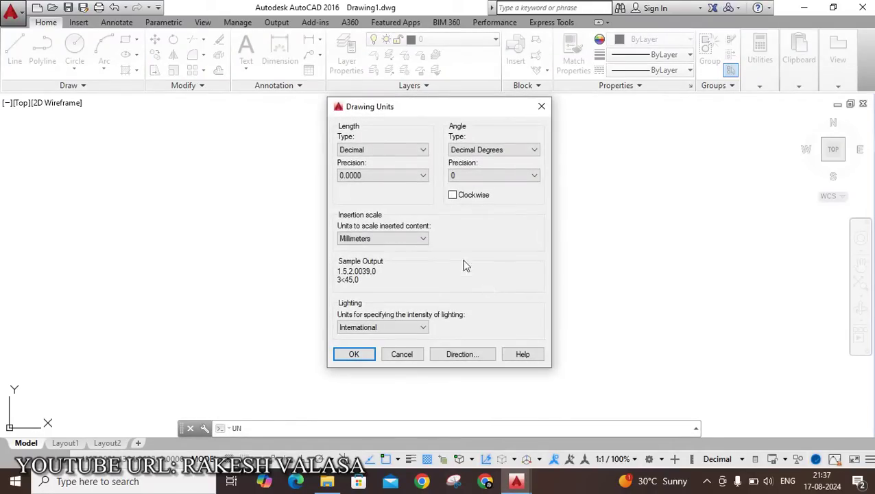
left_click(364, 176)
left_click(353, 183)
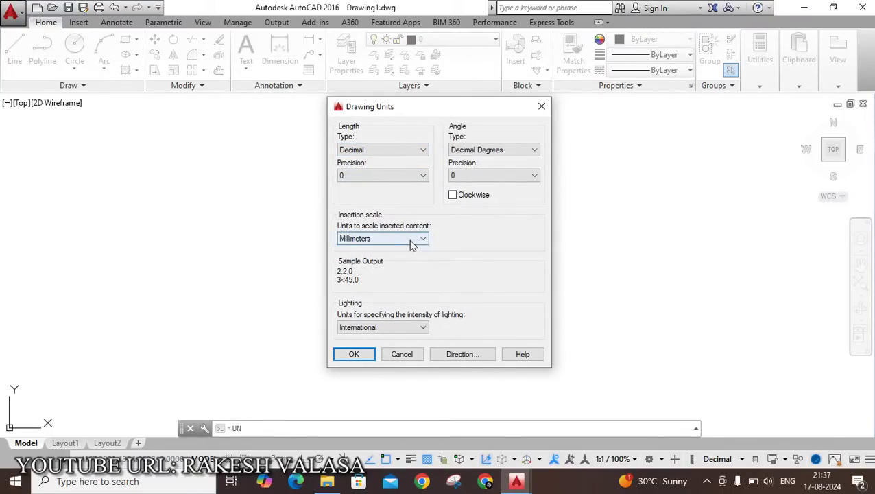
left_click(354, 354)
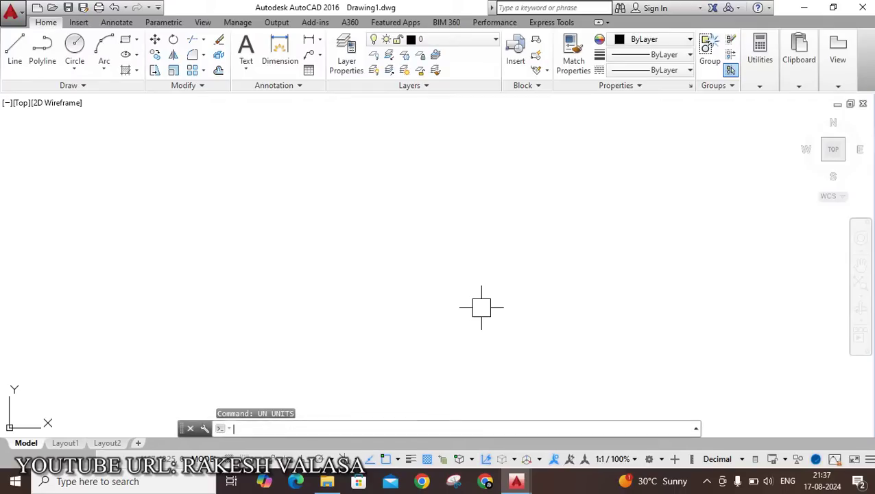
For the ISO-25 dimension style, change the Standard text style to Times New Roman with height 3, and make that text style current
key("Return")
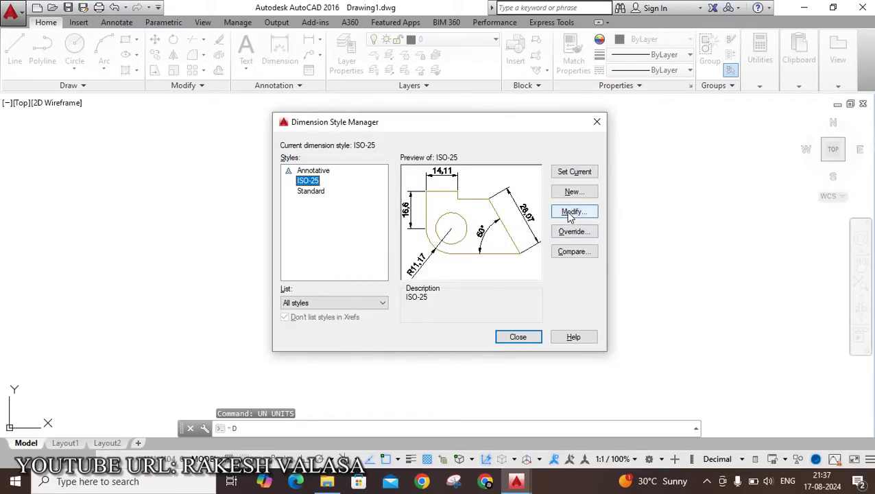
left_click(568, 215)
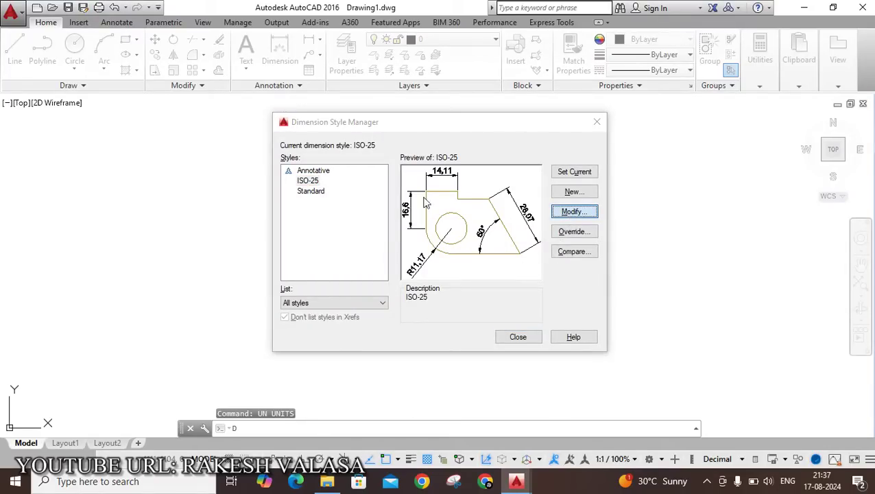
left_click(367, 99)
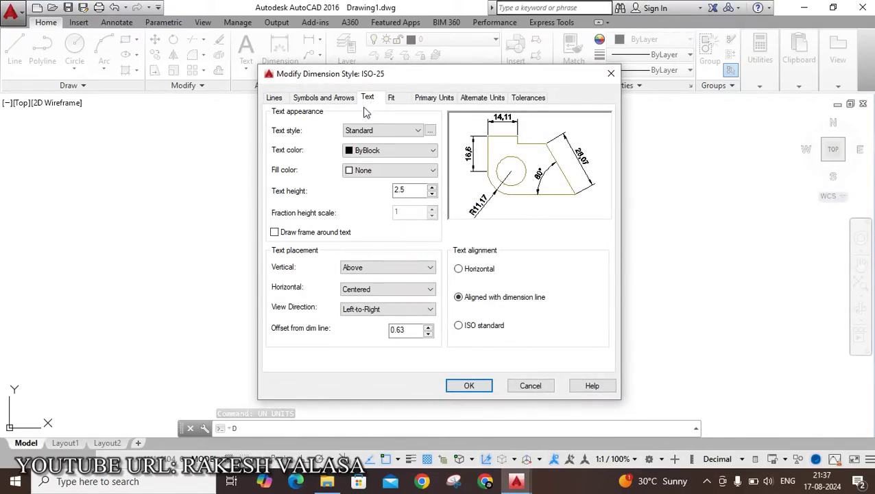
left_click(430, 131)
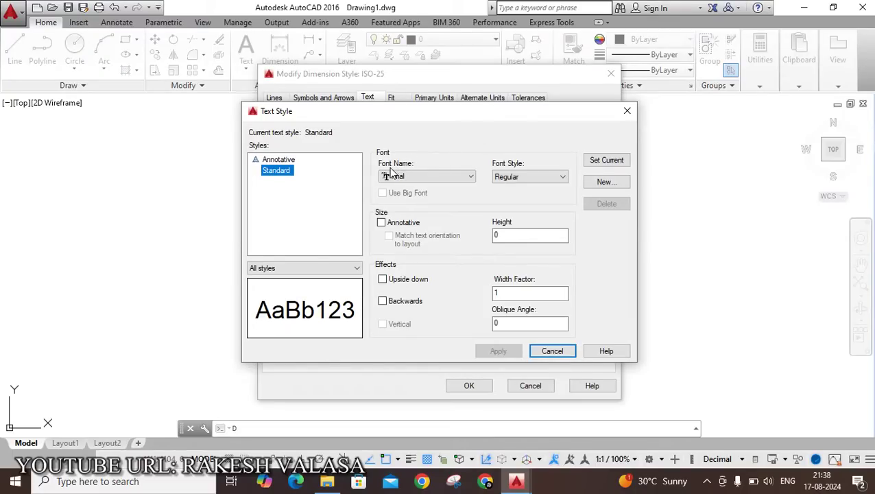
left_click(431, 177)
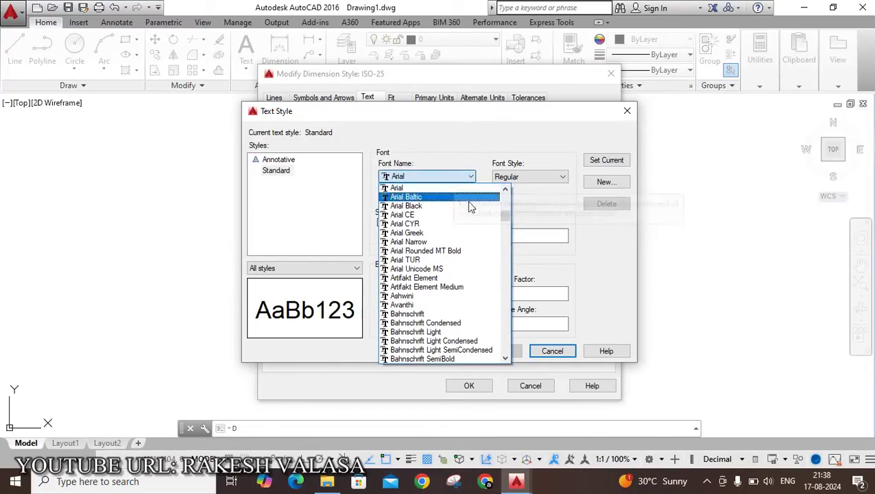
type("ti")
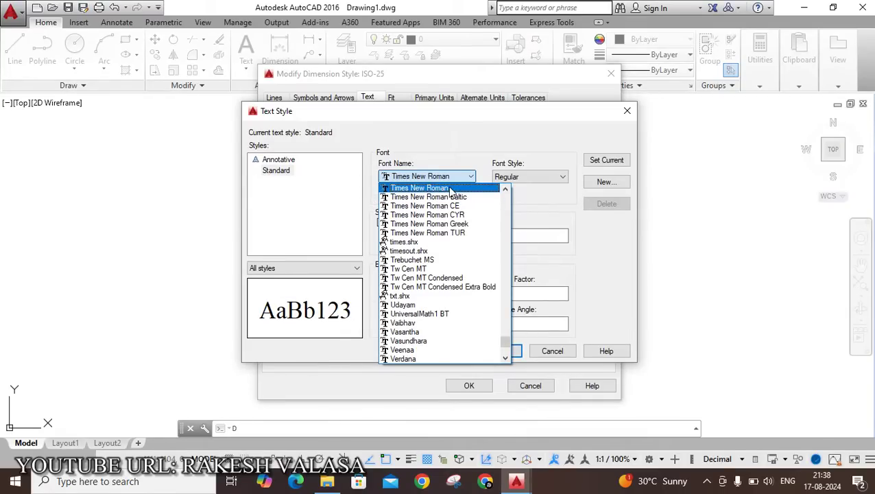
left_click(425, 187)
key("Tab")
key("Tab")
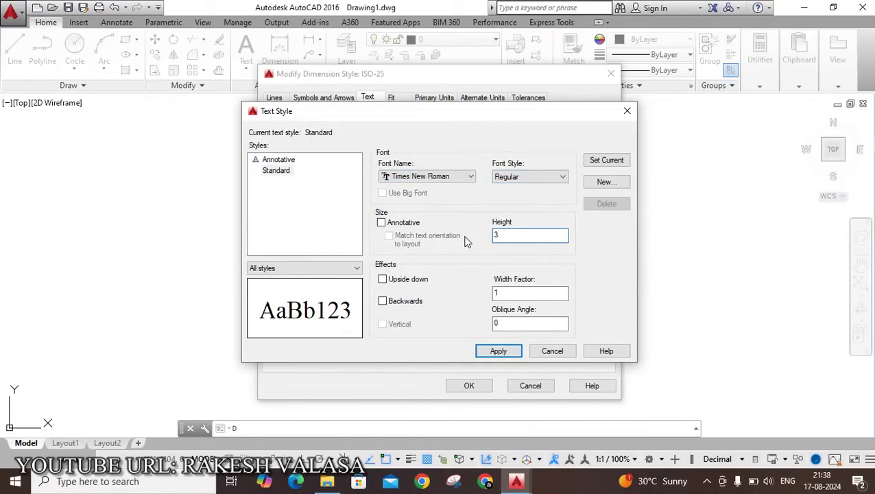
left_click(606, 159)
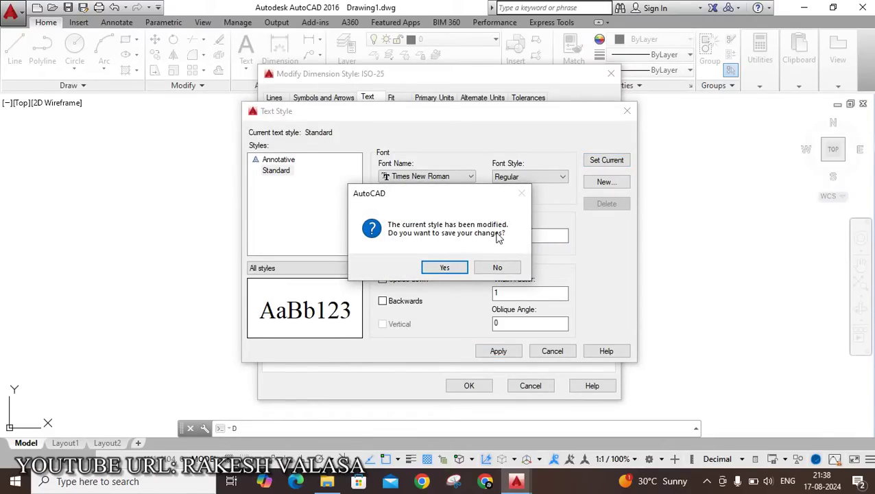
left_click(449, 268)
left_click(552, 351)
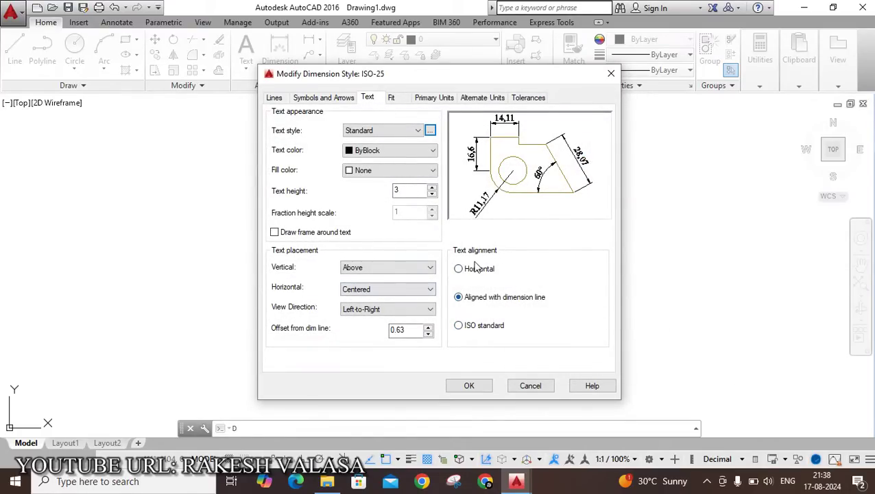
Give the ISO-25 dimension style ISO standard text alignment and a linear precision of 0, and make it the current style
left_click(470, 327)
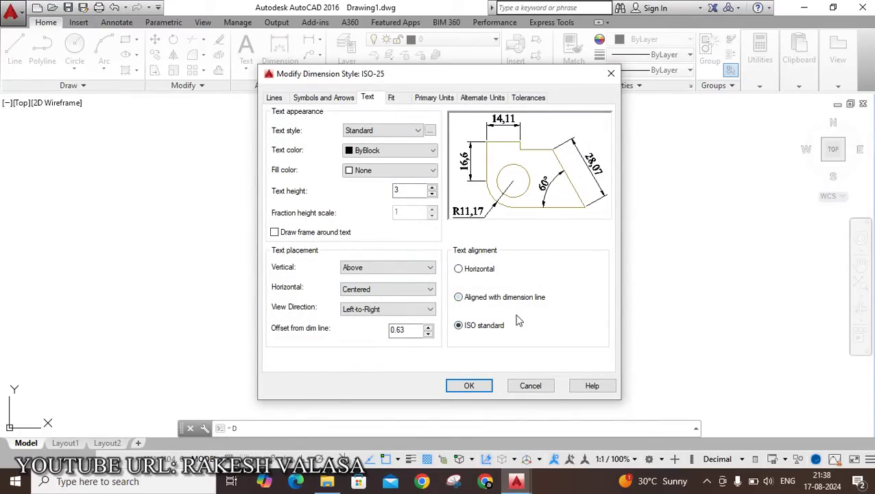
left_click(434, 98)
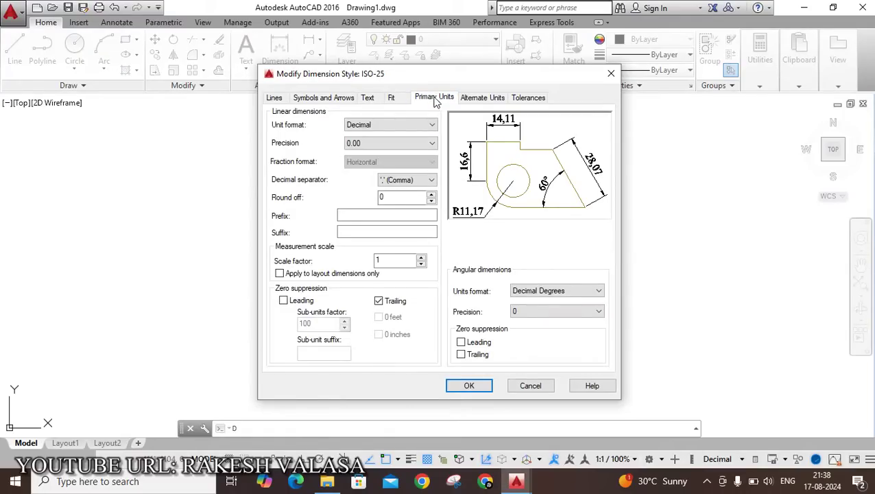
left_click(351, 144)
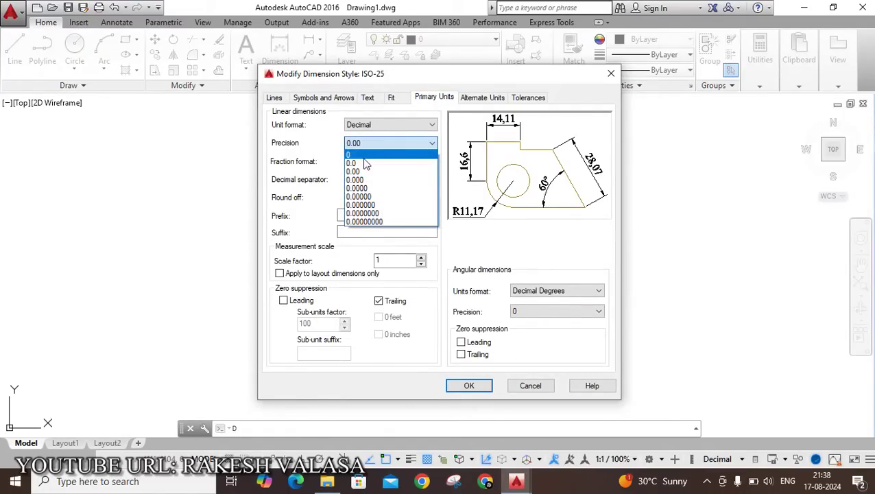
left_click(367, 156)
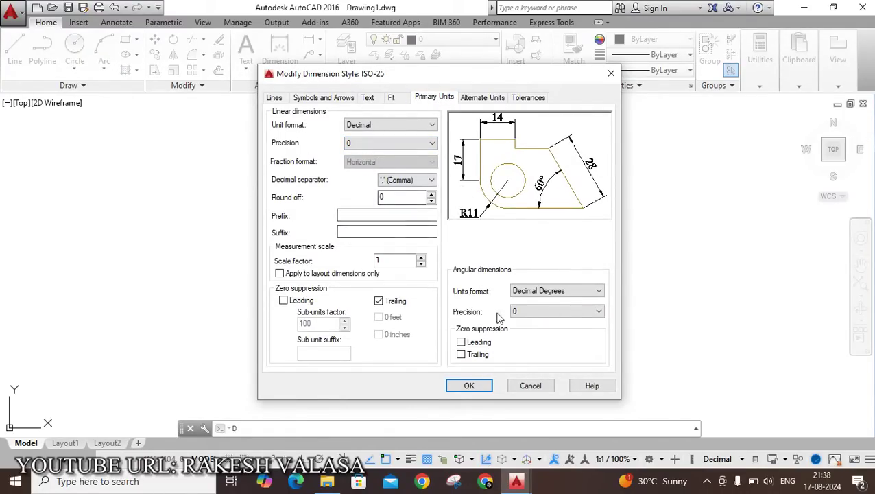
left_click(469, 386)
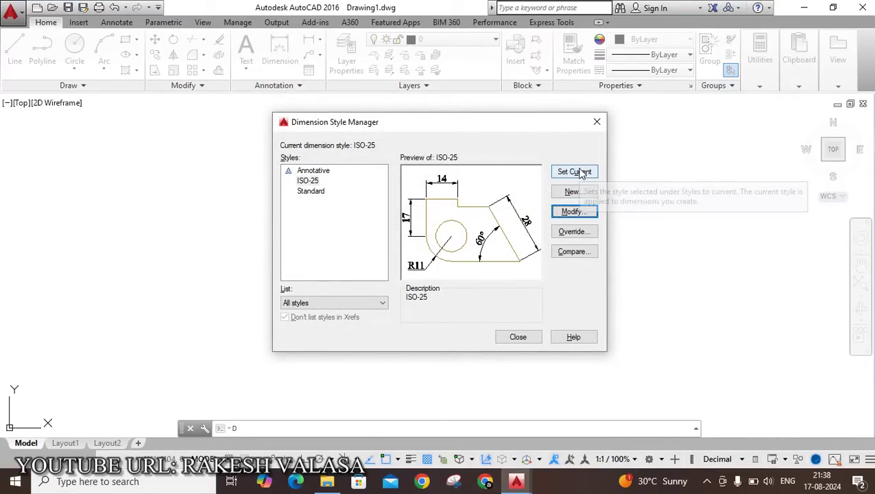
left_click(579, 172)
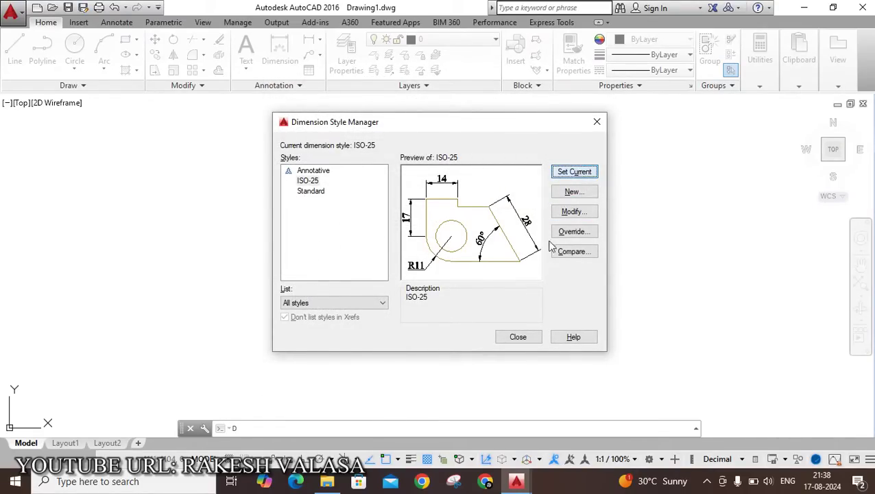
left_click(522, 334)
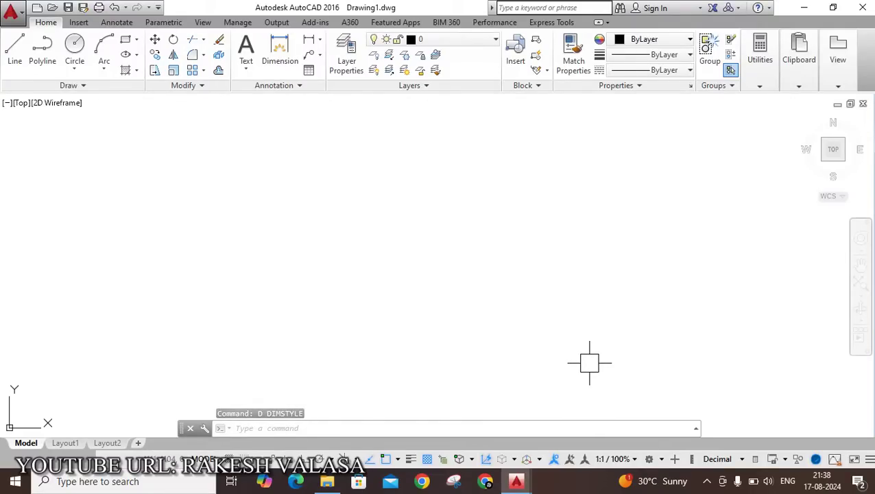
Enable all object snap modes in the drafting settings
type("SE")
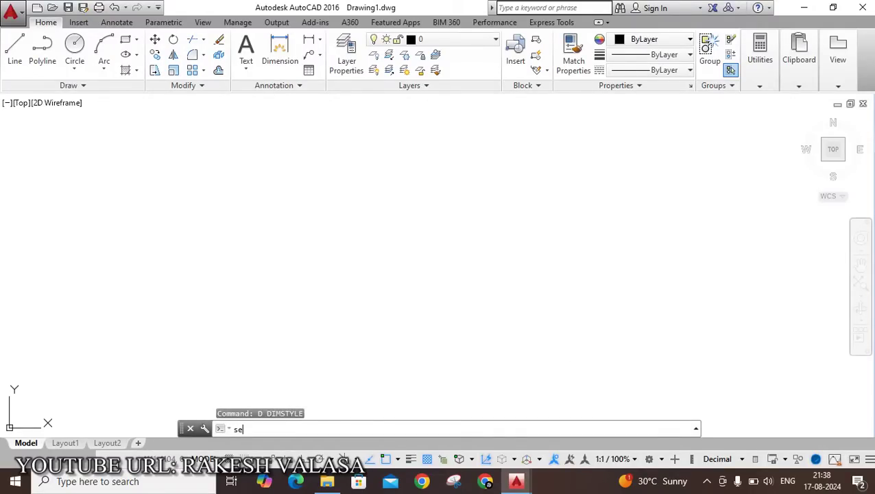
key("Return")
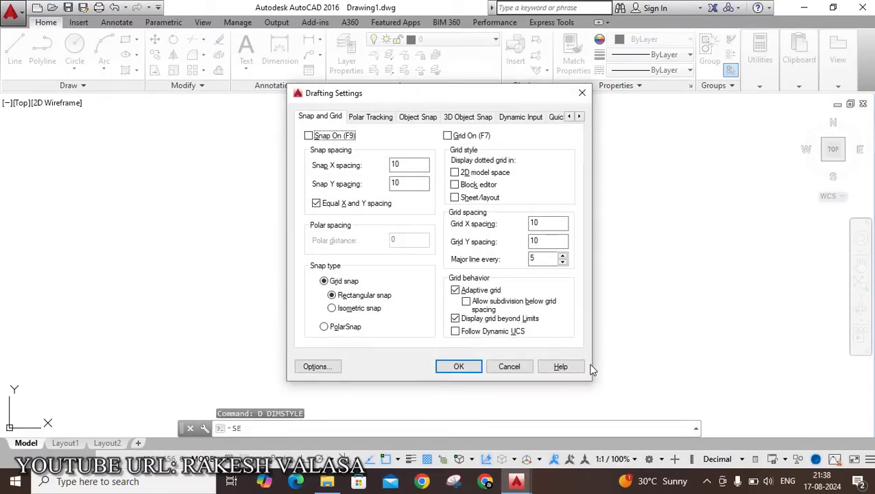
left_click(415, 118)
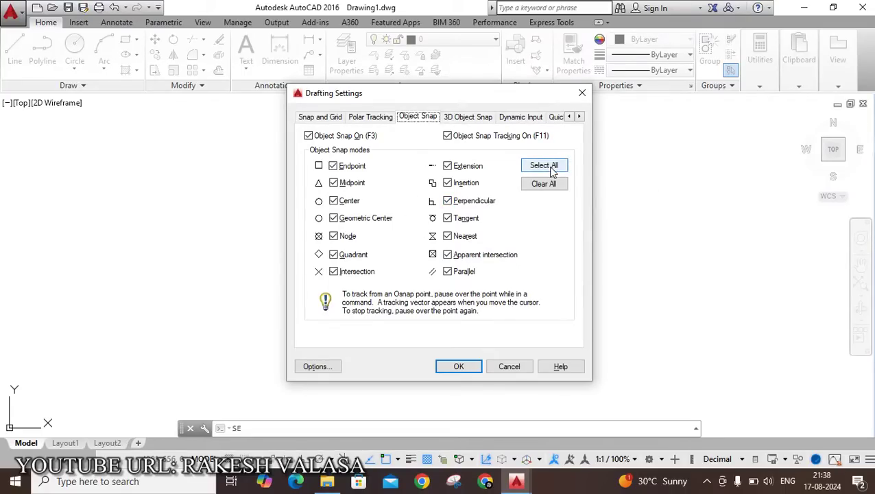
left_click(558, 166)
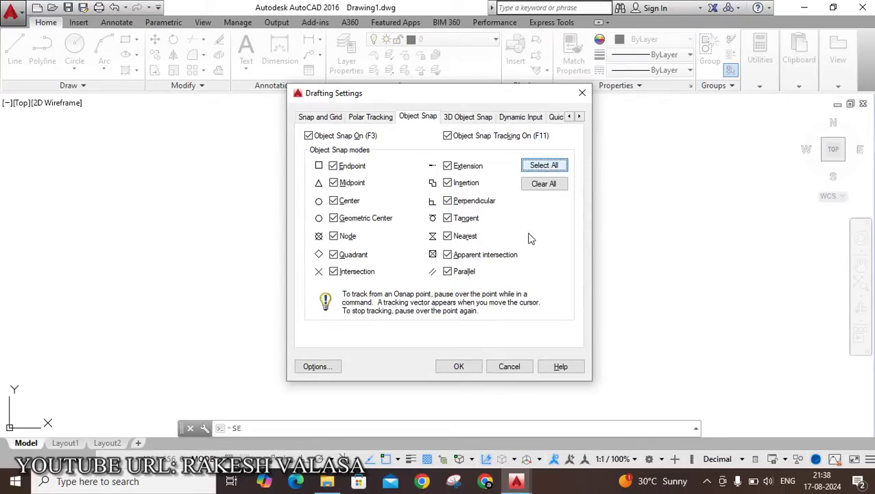
left_click(458, 366)
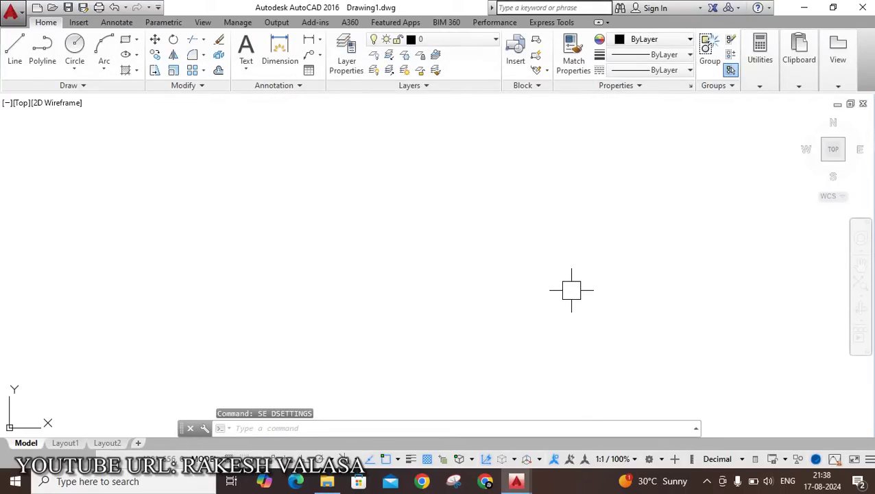
Set the drawing's upper limit, LIMMAX, to 297,210
type("LIMMa")
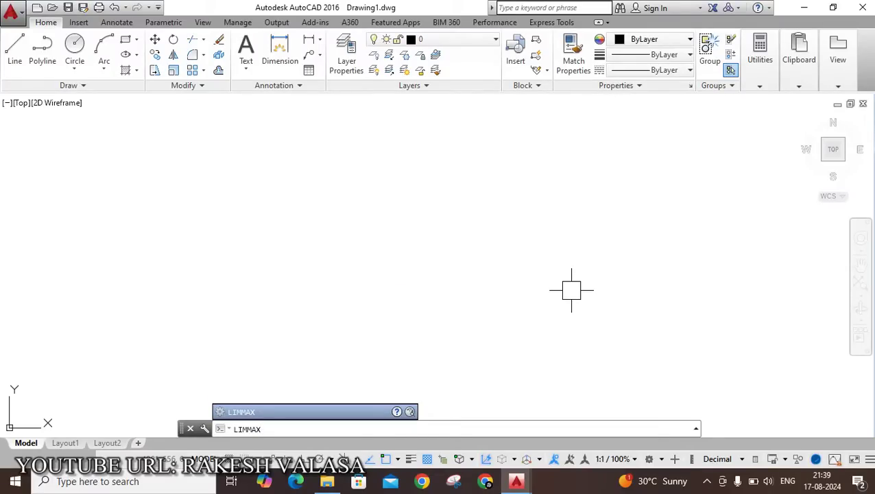
type("x")
key("Return")
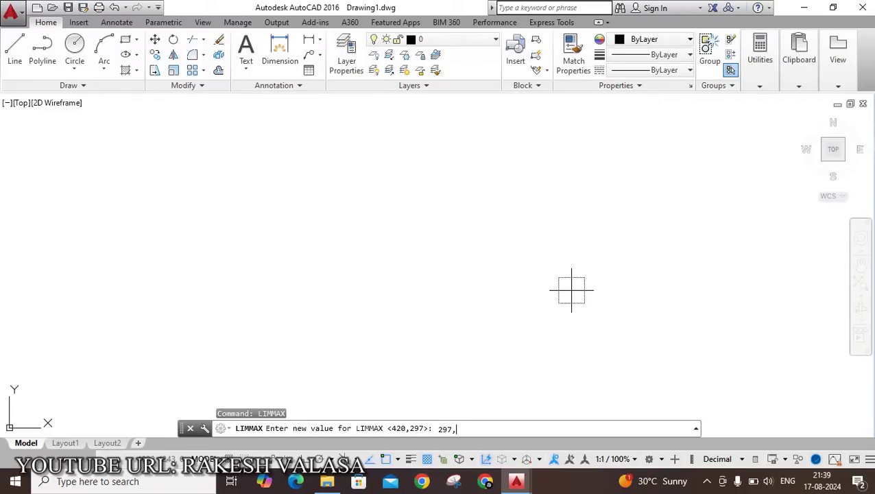
key("Return")
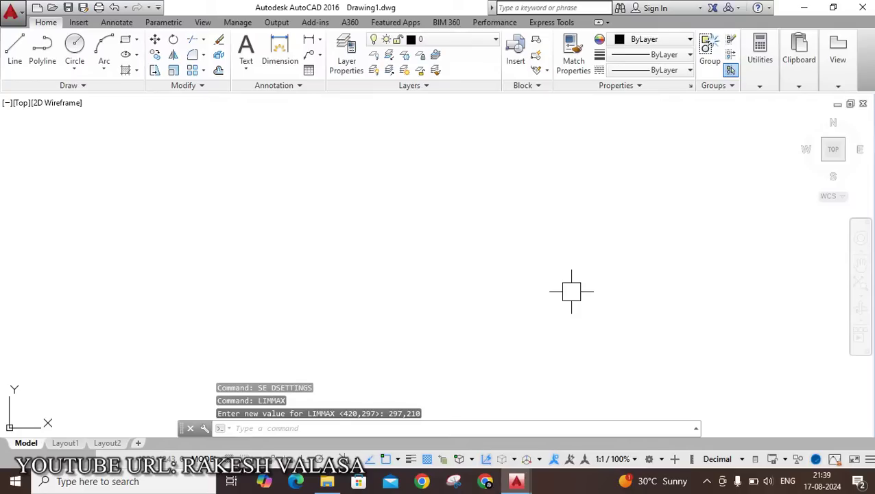
Set the UCS icon to the Noorigin option and zoom to show all of the drawing area
type("u")
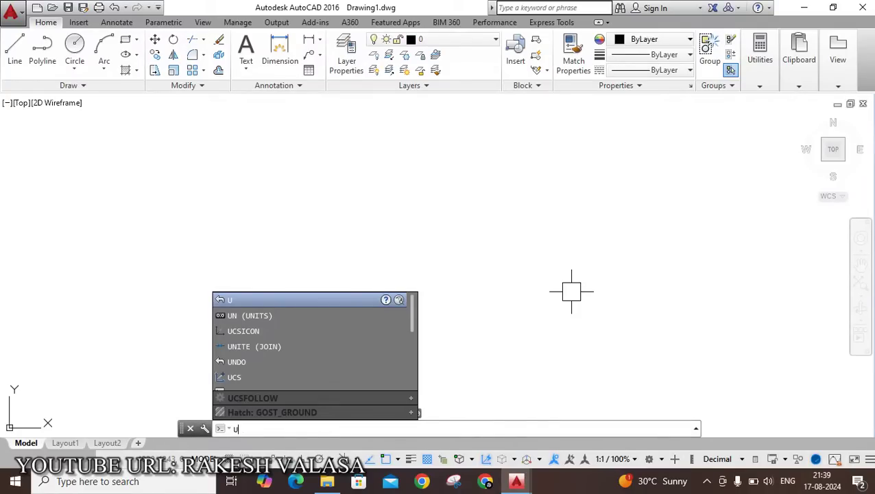
type("csicon")
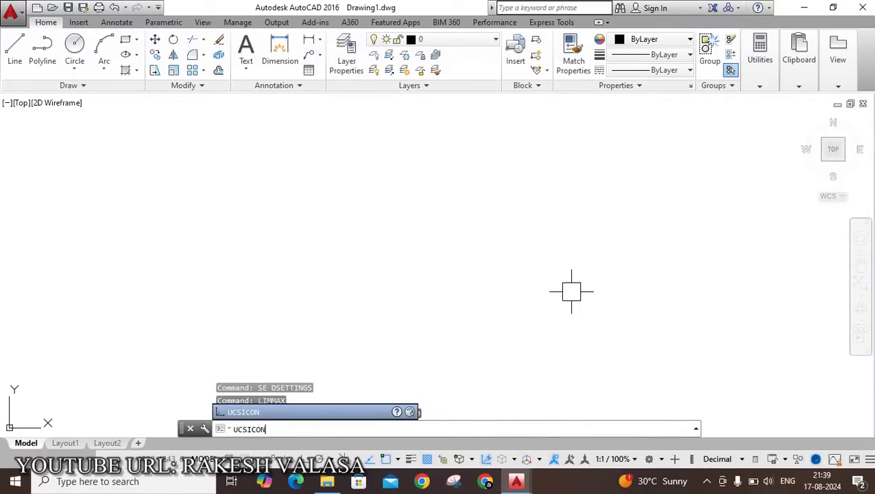
key("Return")
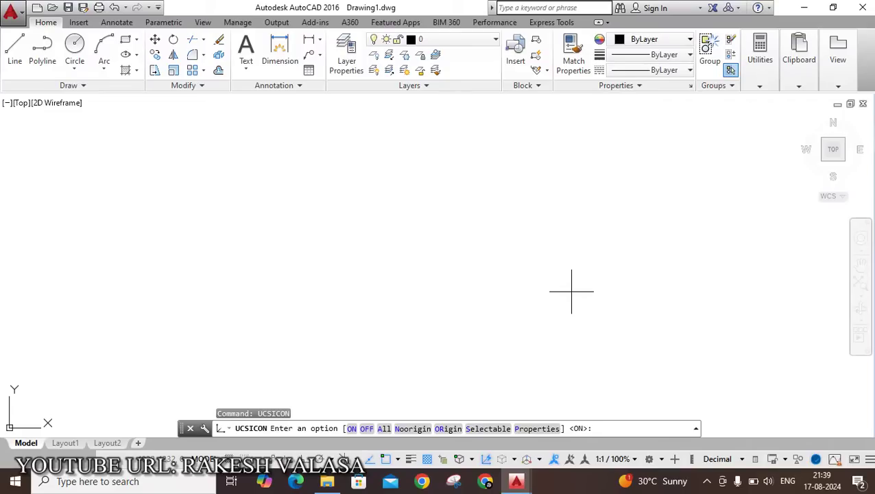
key("Return")
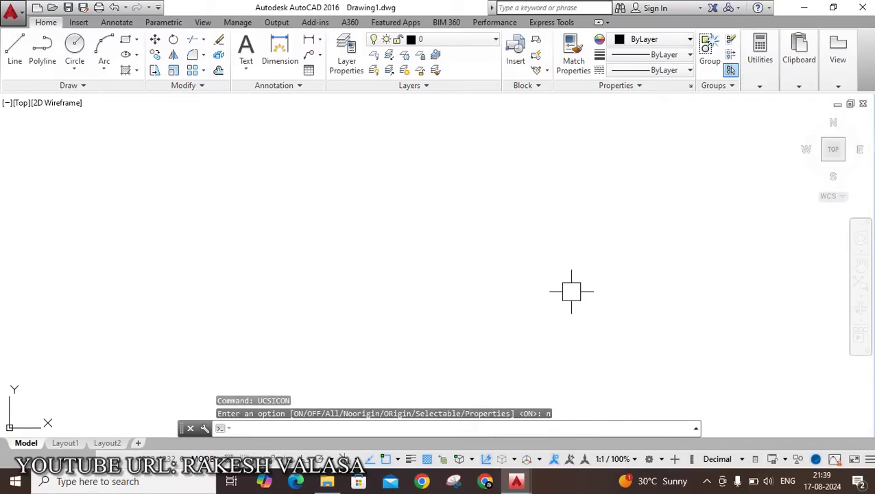
type("z")
key("Return")
type("a")
key("Return")
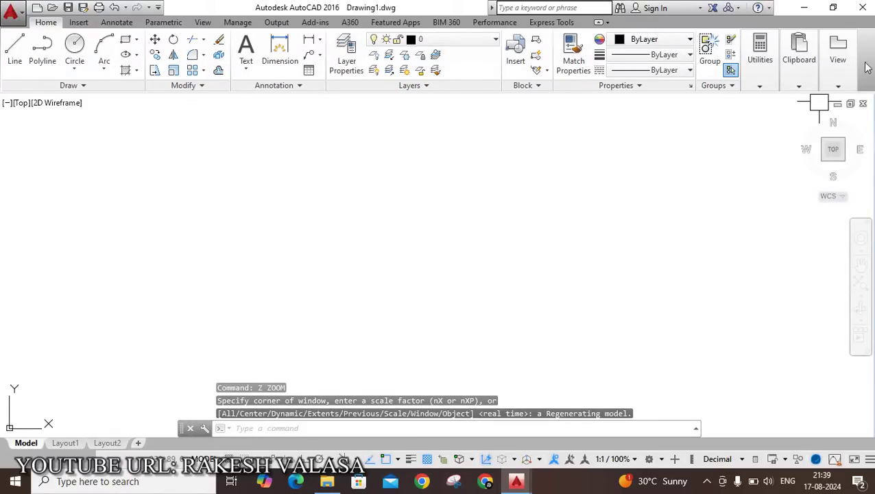
Copy the whole problem statement, with its three line positions, from the multiline text in EXP3.dwg
left_click(834, 57)
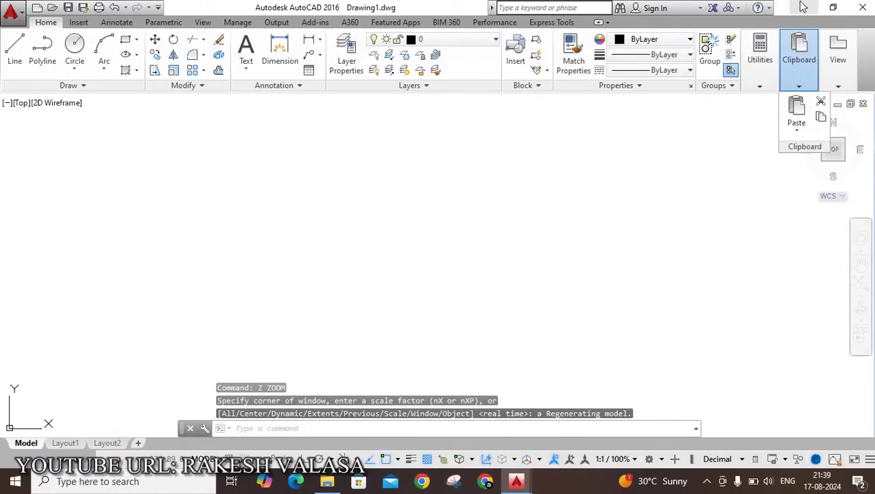
left_click(804, 8)
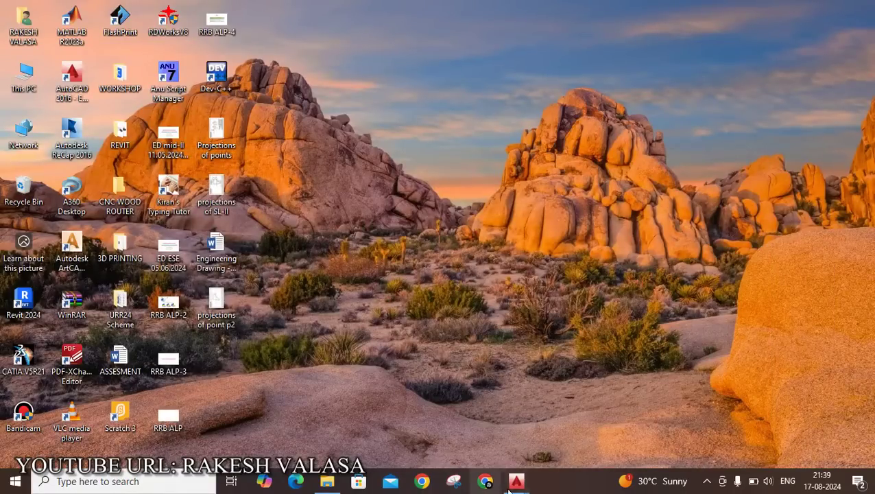
mouse_move(516, 481)
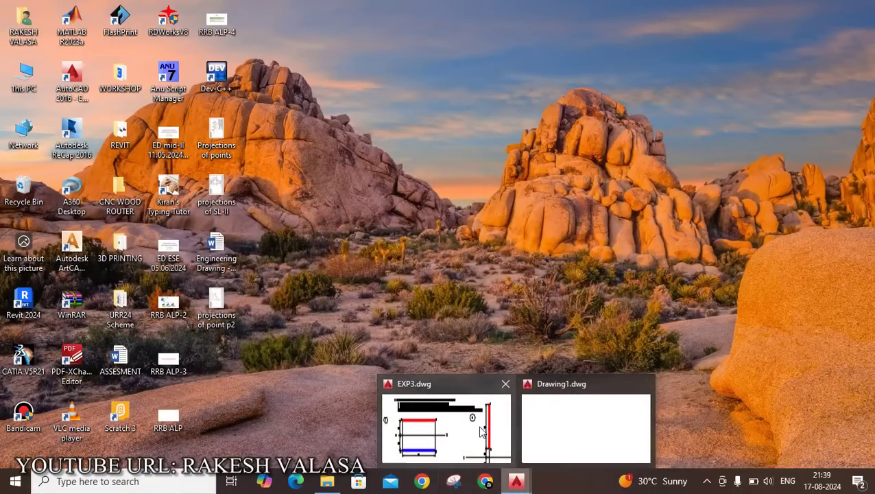
left_click(445, 426)
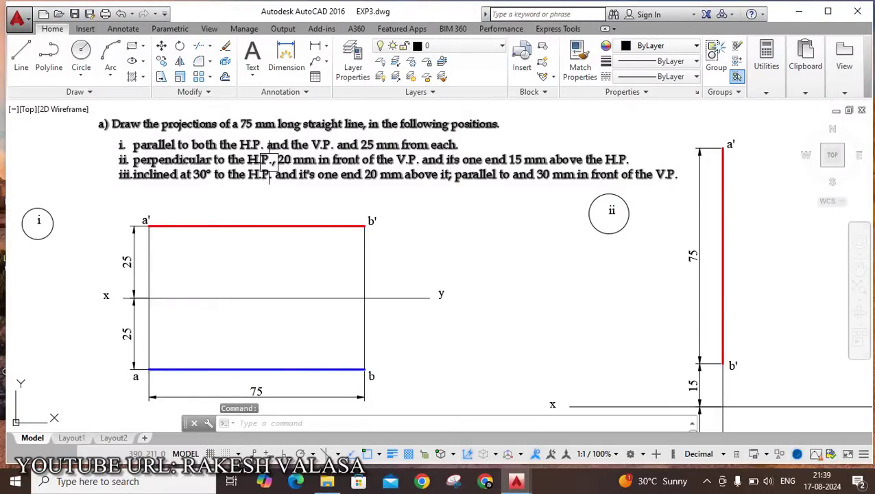
left_click(246, 153)
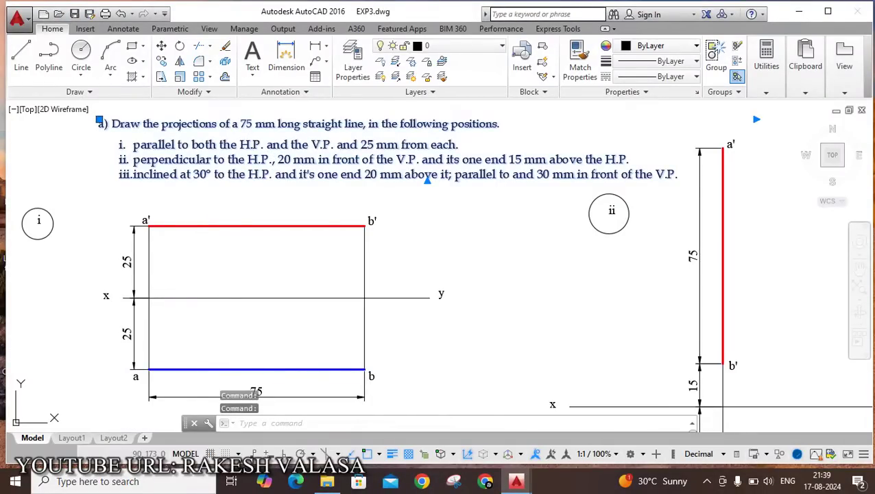
double_click(251, 157)
key("ctrl+shift+Left")
key("ctrl+shift+Left")
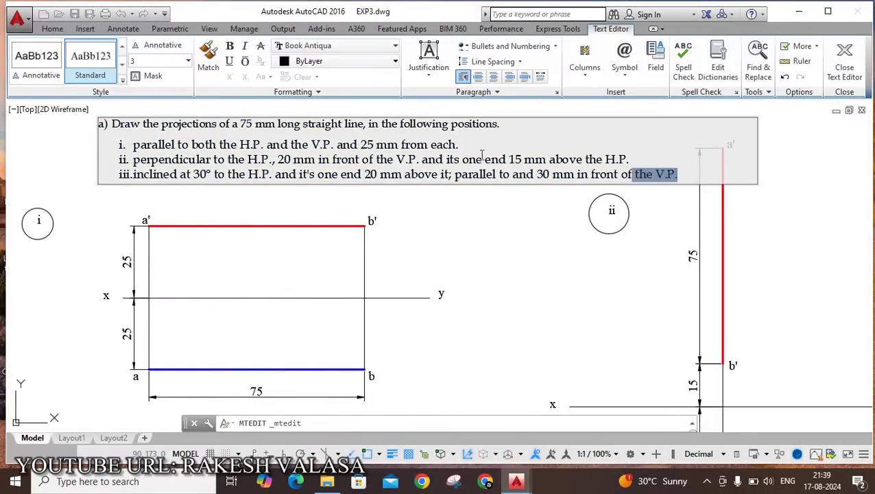
key("ctrl+a")
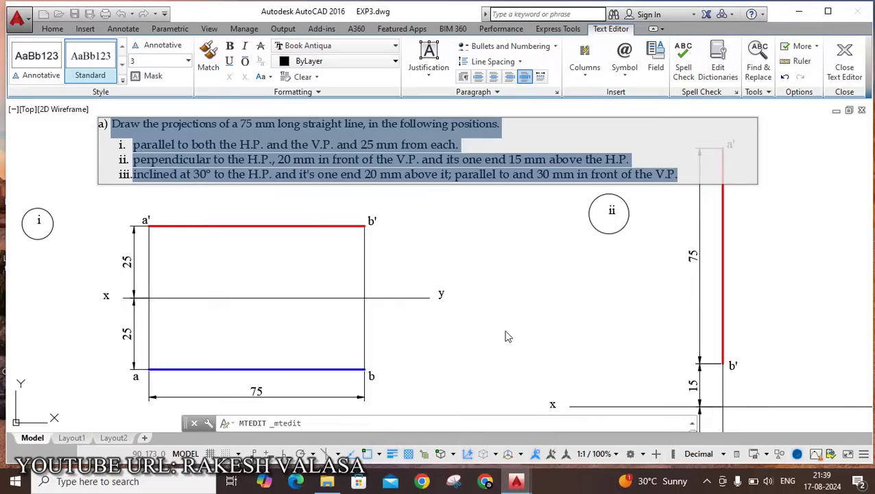
left_click(507, 336)
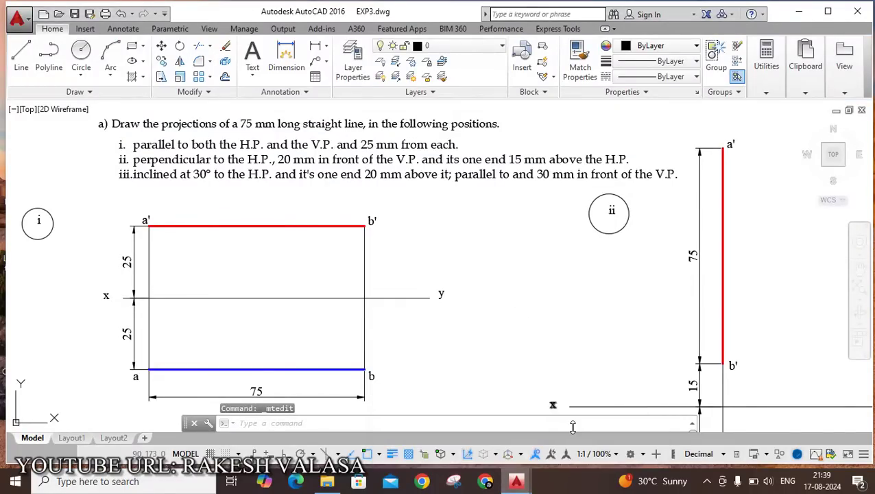
Paste the copied problem statement into Drawing1.dwg as multiline text across the upper part of the drawing
key("ctrl+Tab")
type("t")
key("Return")
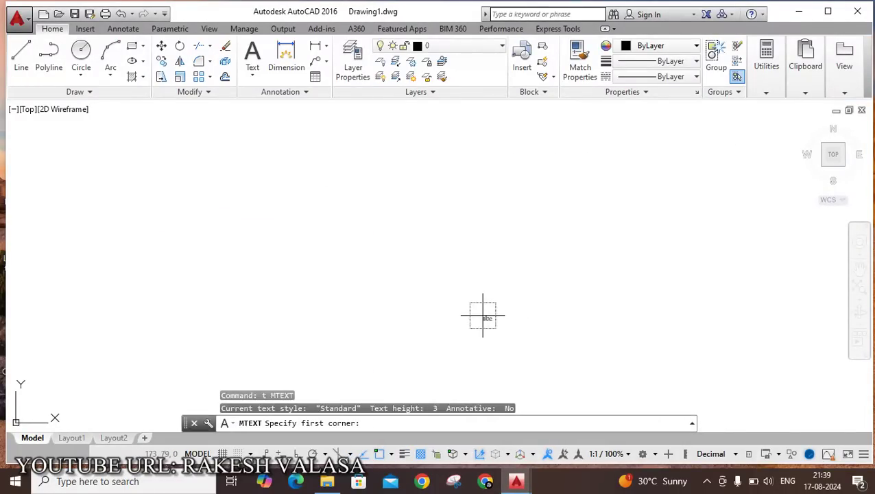
left_click(213, 158)
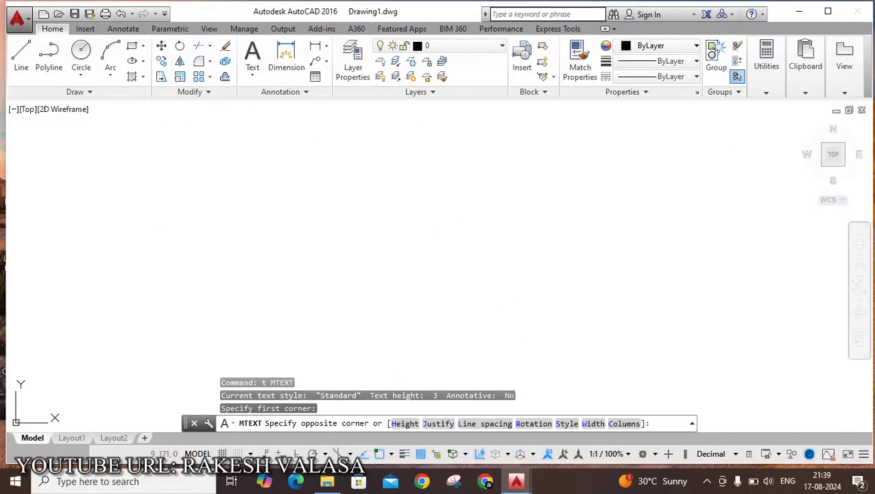
left_click(648, 250)
type("a) Draw the projections of a 75 mm long straight line, in the following positions. i. parallel to both the H.P. and the V.P. and 25 mm from each. ii. perpendicular to the H.P., 20 mm in front of the V.P. and its one end 15 mm above the H.P. iii.inclined at 30° to the H.P. and it's one end 20 mm above it; parallel to and 30 mm in front of the V.P.")
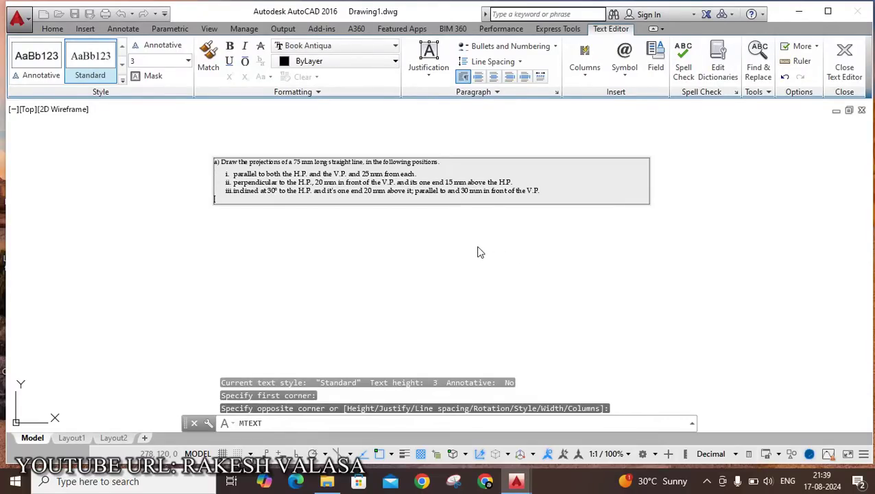
left_click(406, 207)
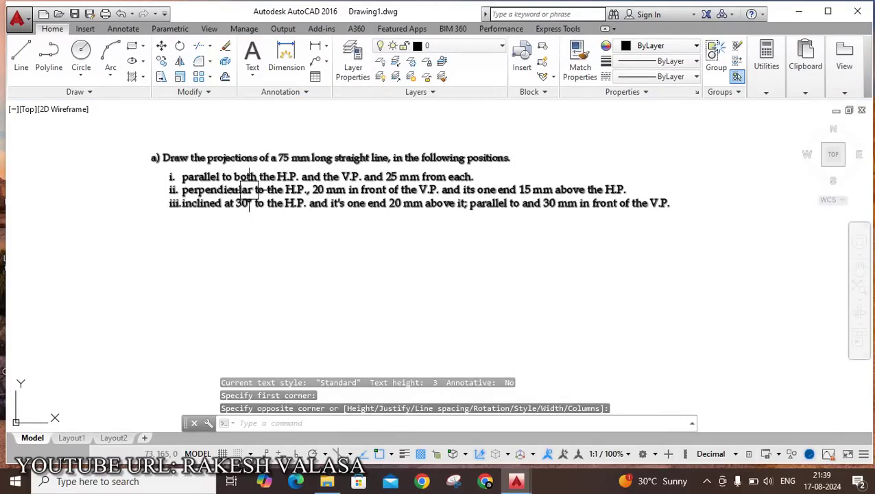
Draw a horizontal reference line about 97 mm long below the problem statement with Ortho on
scroll(209, 154, "up", 2)
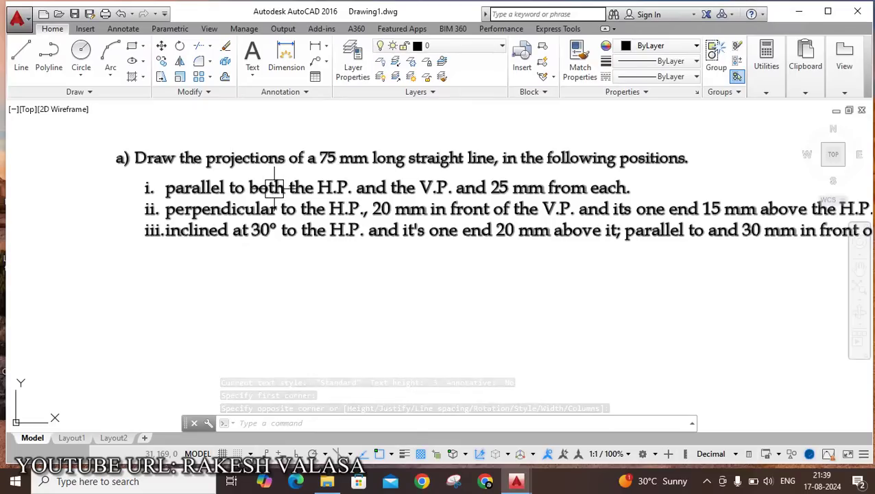
scroll(328, 283, "down", 2)
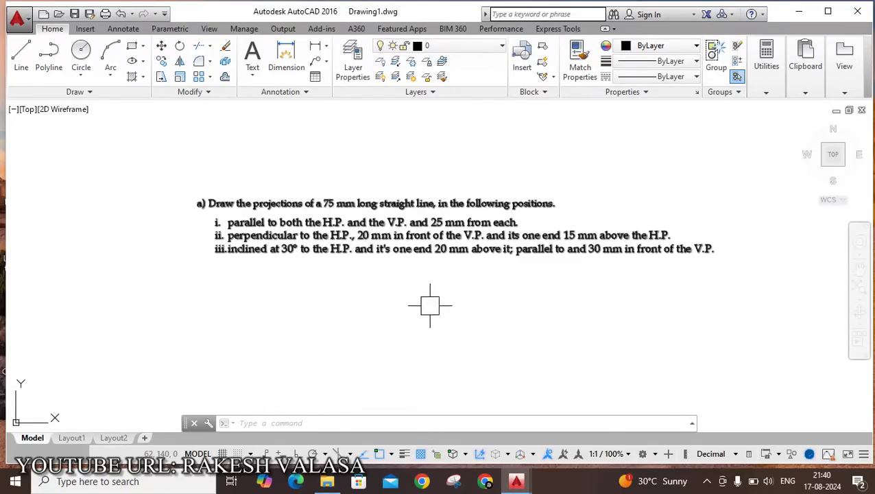
middle_click_drag(430, 305, 416, 269)
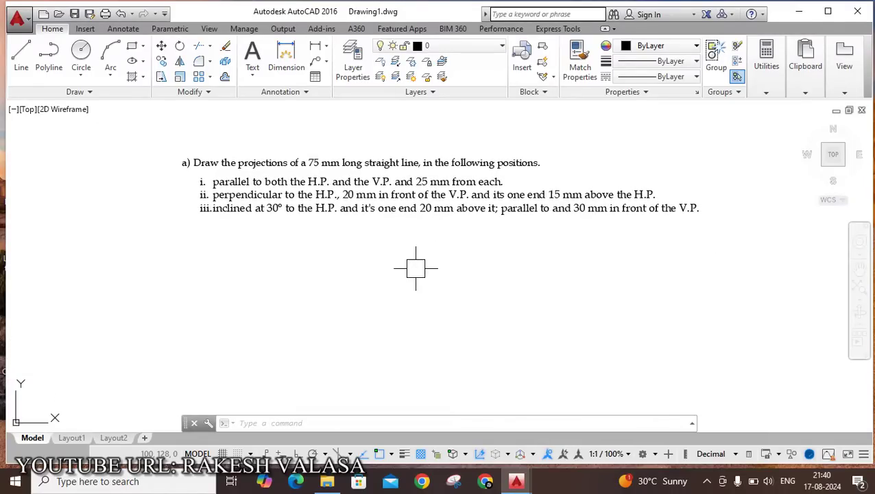
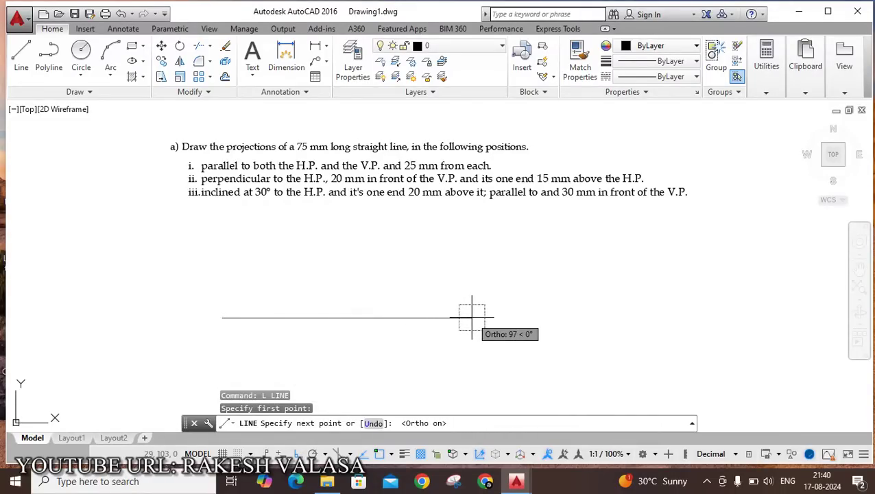
left_click(471, 317)
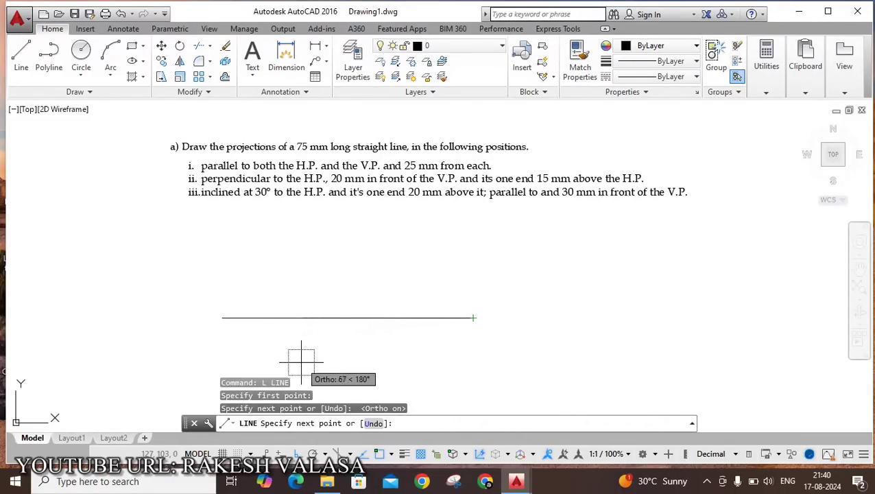
key("Escape")
Label the left end of the horizontal reference line "x" with multiline text
scroll(197, 321, "up", 2)
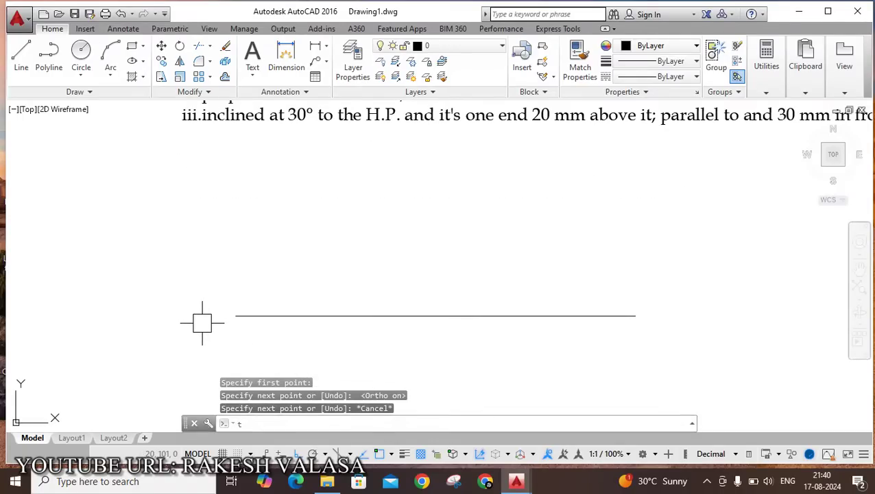
type("t")
key("Return")
left_click(205, 309)
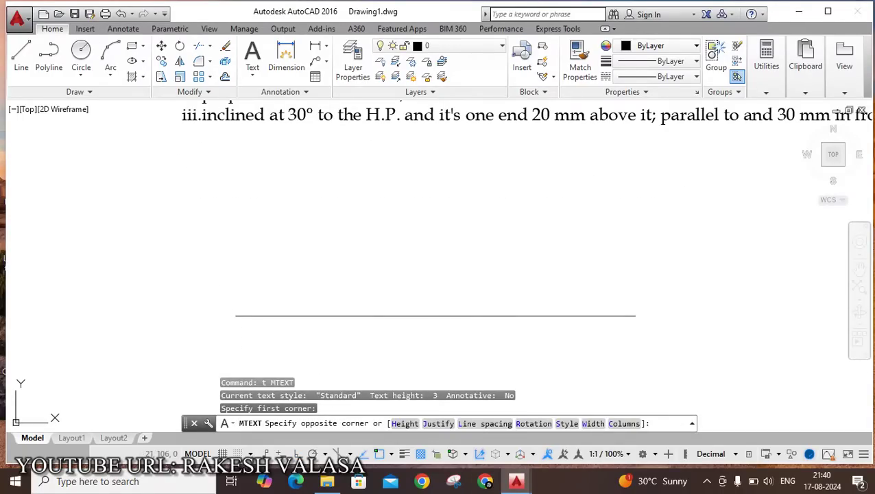
left_click(237, 336)
type("X")
left_click(385, 337)
Label the right end of the horizontal reference line "y" with multiline text
type("t")
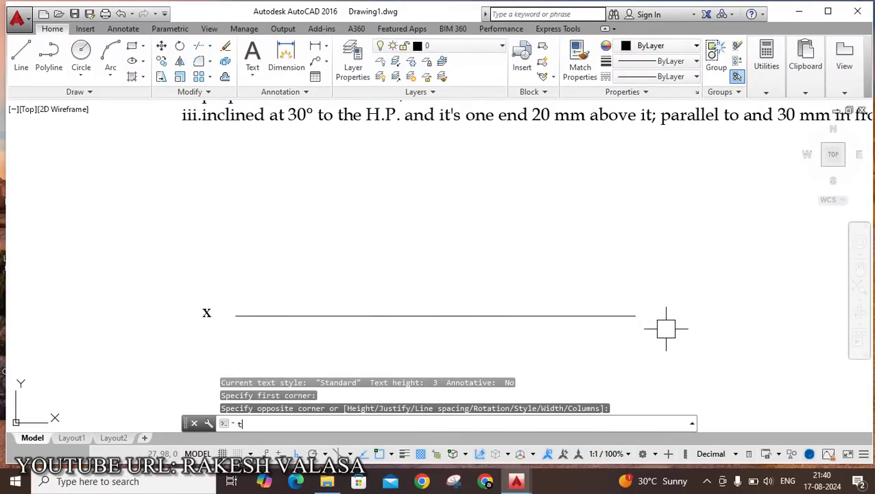
key("Return")
left_click(655, 304)
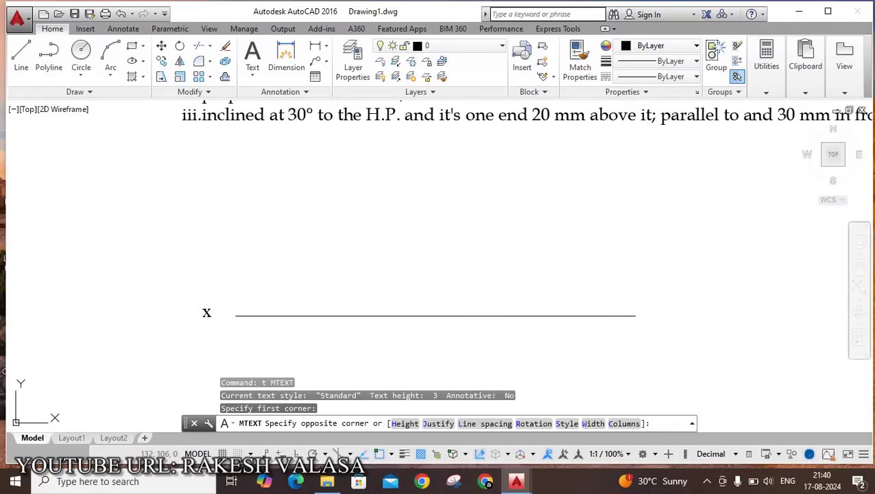
left_click(686, 336)
type("y")
left_click(672, 347)
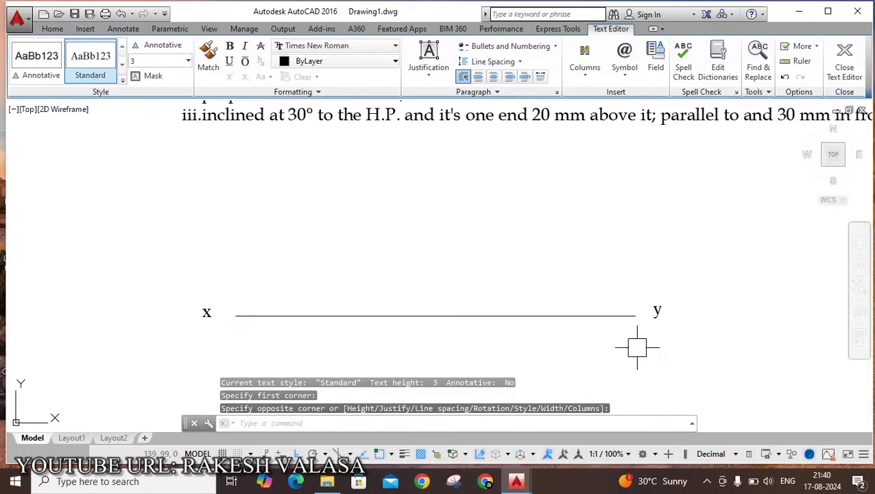
Draw a 25 mm vertical line upward from the xy reference line, near its x end
scroll(418, 343, "down", 2)
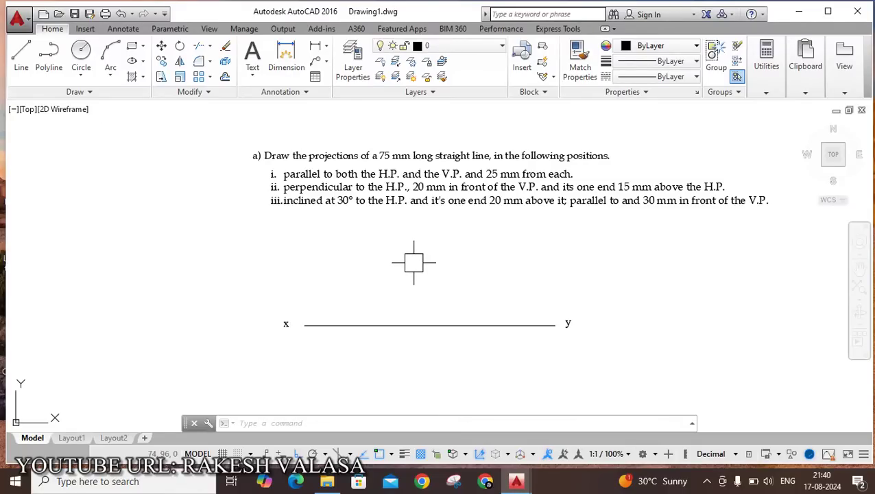
type("l")
key("Return")
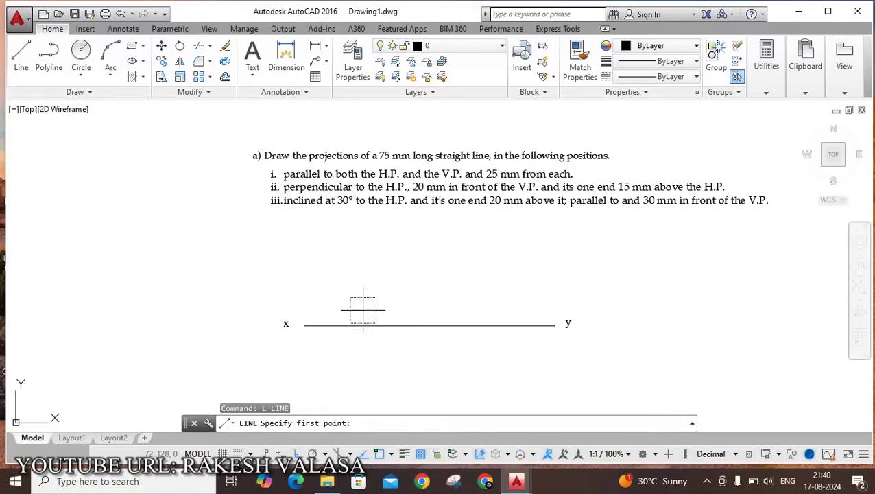
left_click(332, 324)
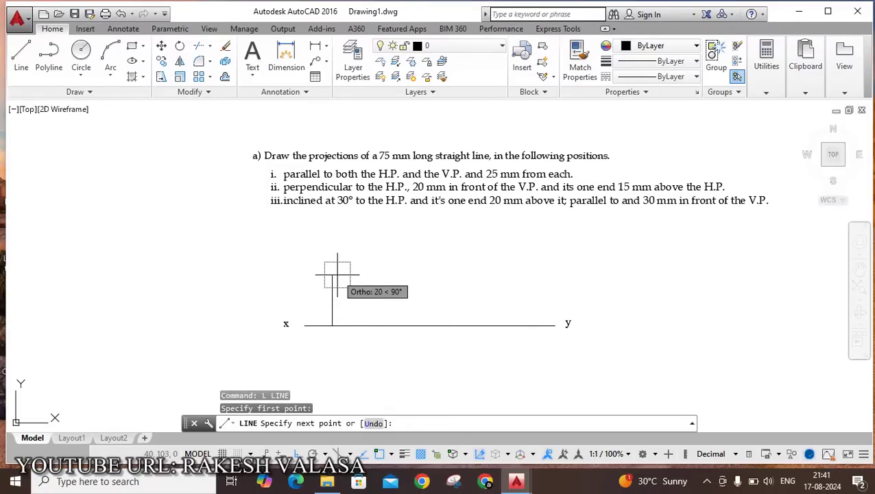
type("25")
key("Return")
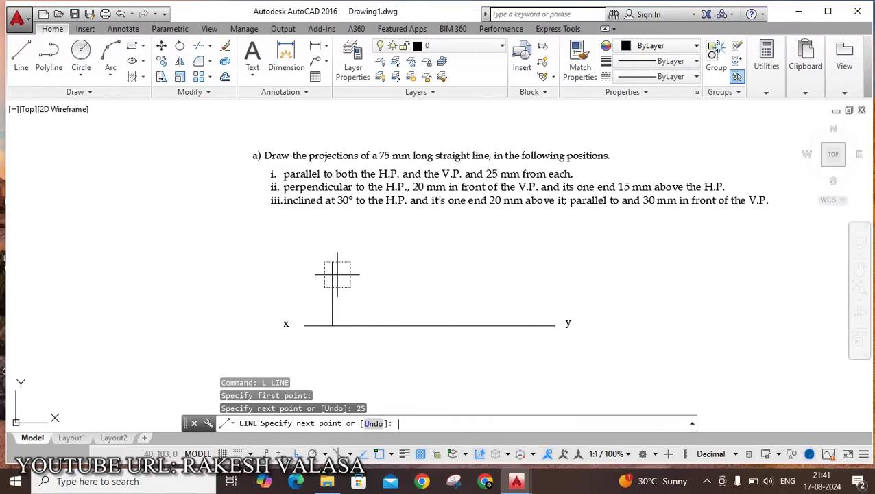
key("Escape")
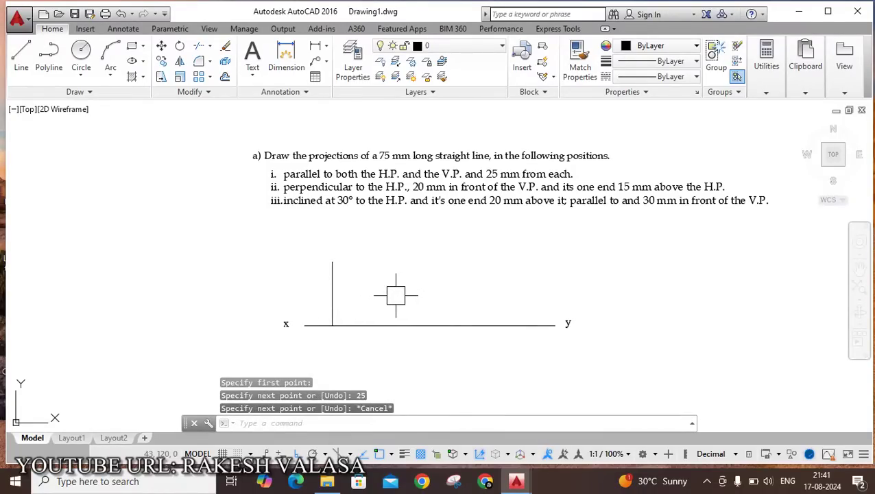
Draw a 25 mm vertical line downward from the foot of the upper vertical line on xy
key("Return")
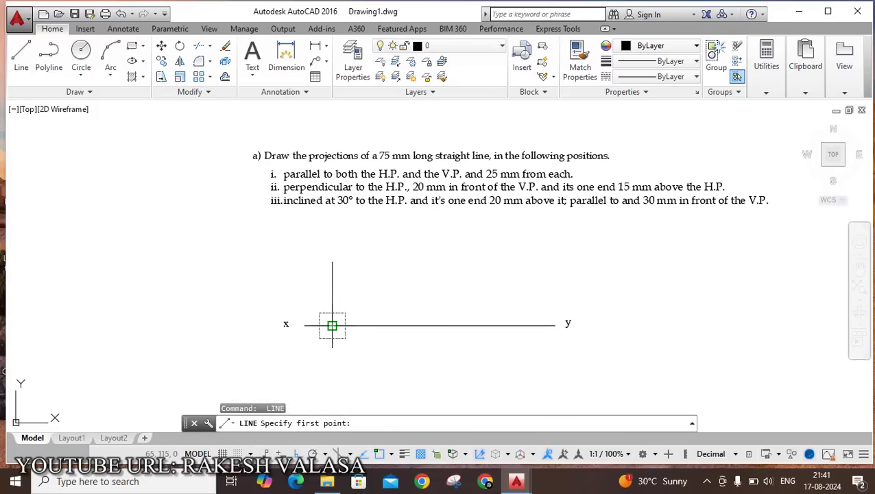
left_click(331, 325)
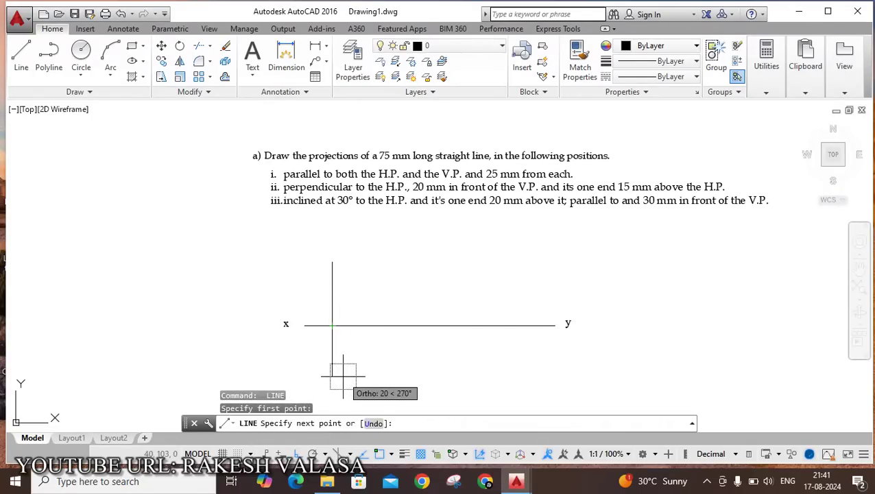
type("25")
key("Return")
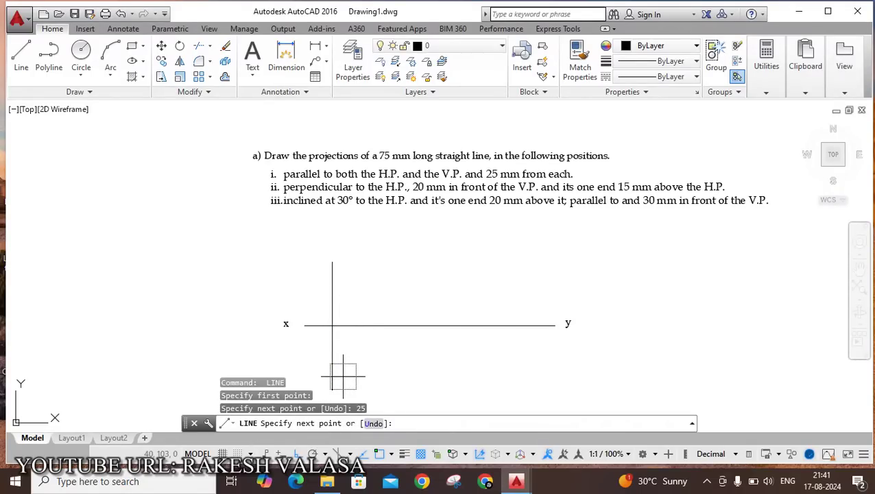
key("Escape")
Add a linear dimension to the vertical line above xy, placed on its x side
middle_click_drag(385, 290, 391, 261)
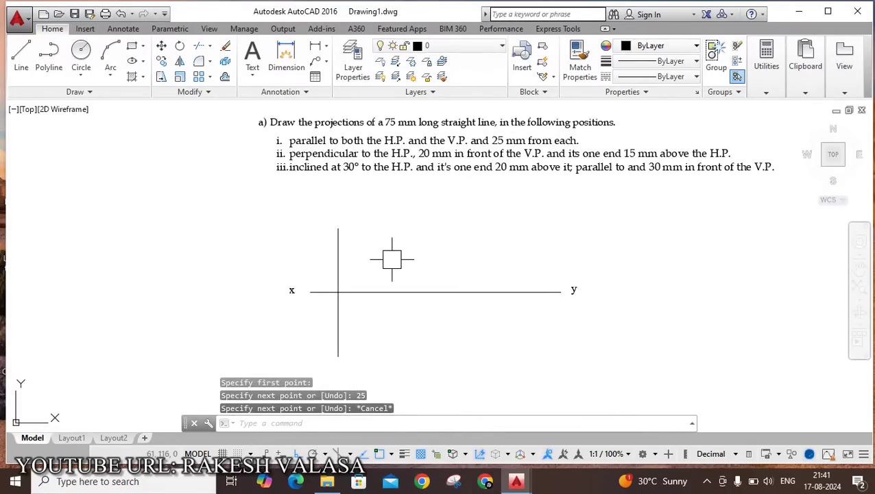
type("dli")
key("Return")
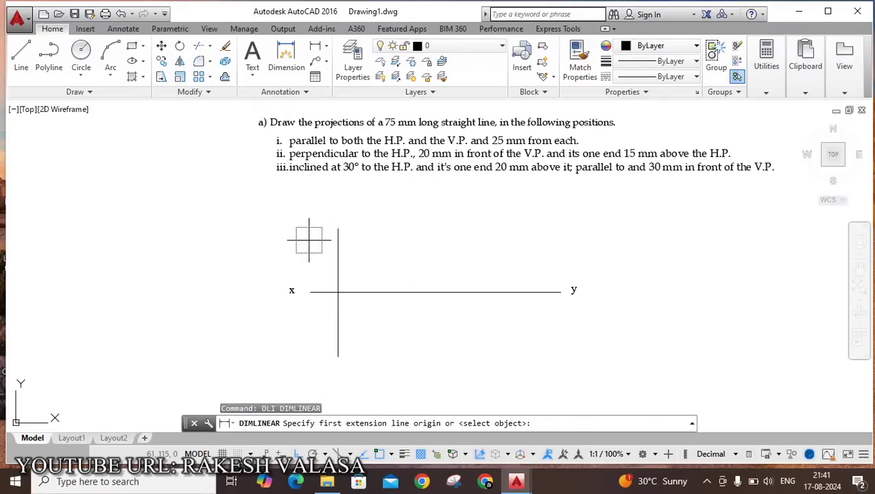
left_click(338, 292)
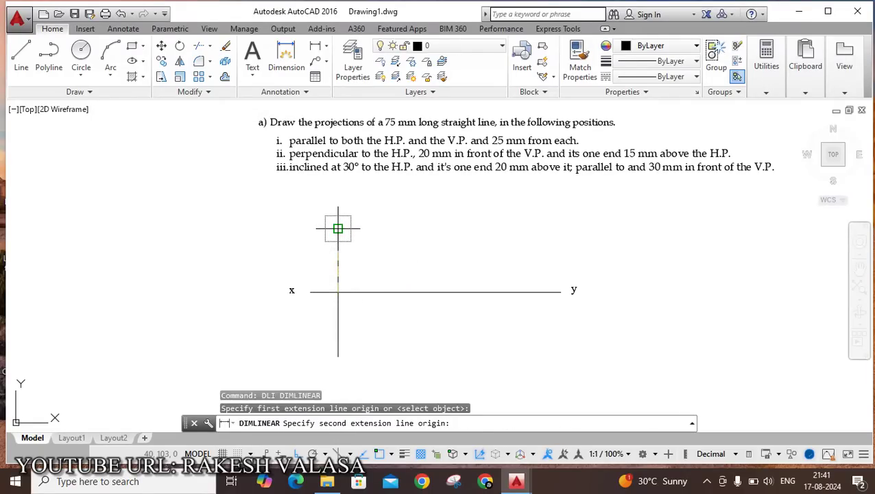
left_click(338, 227)
left_click(322, 251)
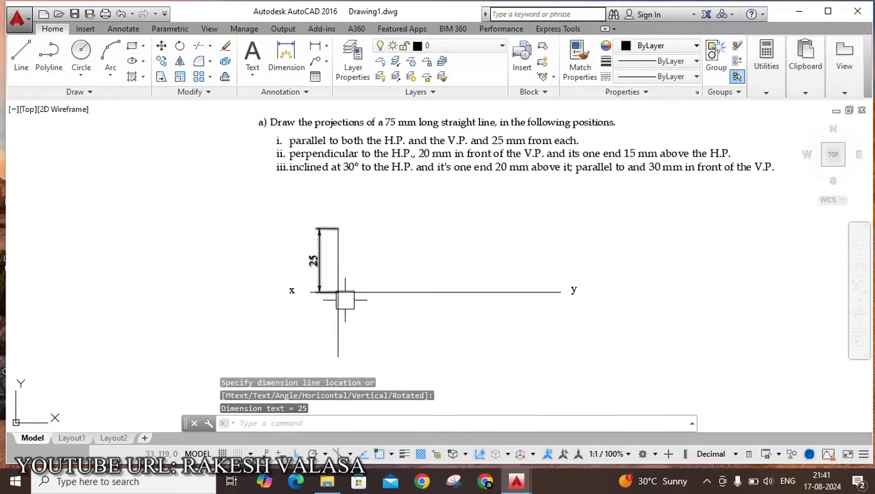
Add a linear dimension to the vertical line below xy, aligned with the dimension above it
key("Return")
left_click(337, 292)
left_click(337, 355)
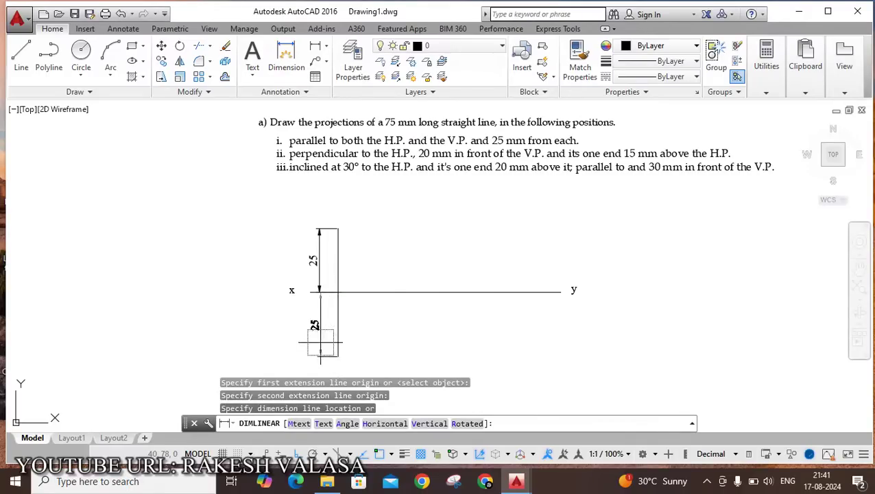
left_click(319, 291)
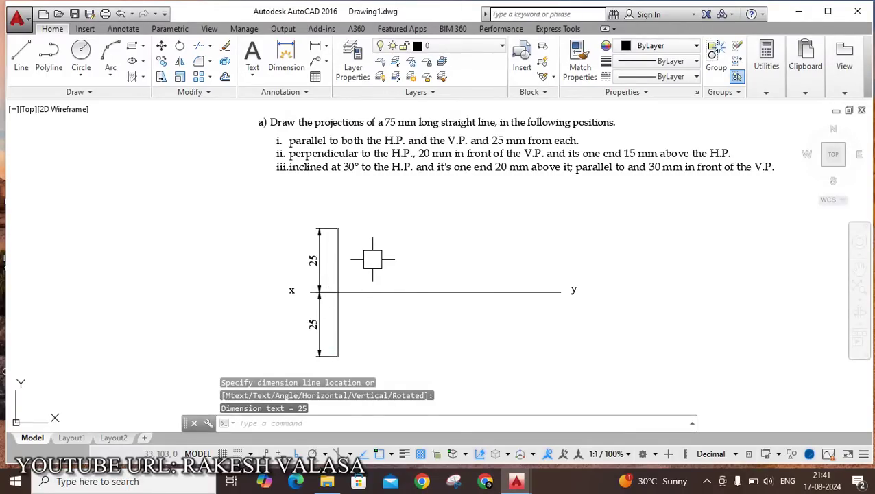
key("Escape")
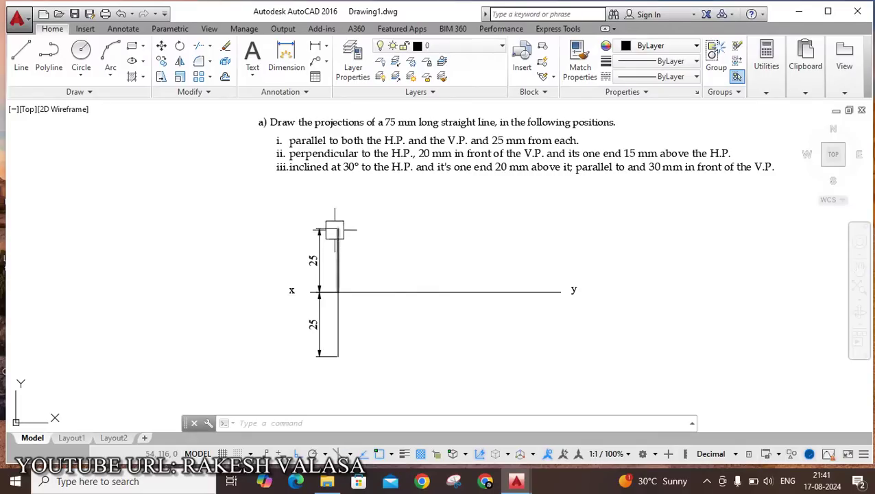
Label the upper end of the vertical line "a'" with multiline text
scroll(335, 231, "up", 2)
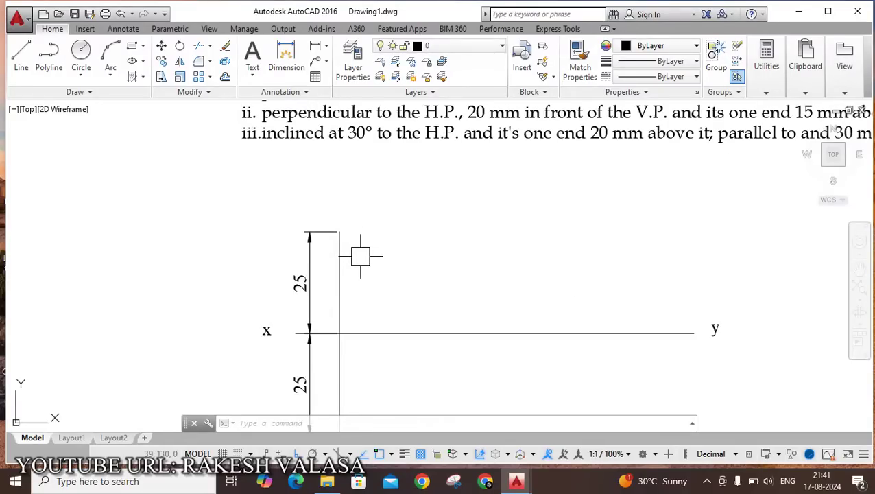
scroll(365, 213, "down", 2)
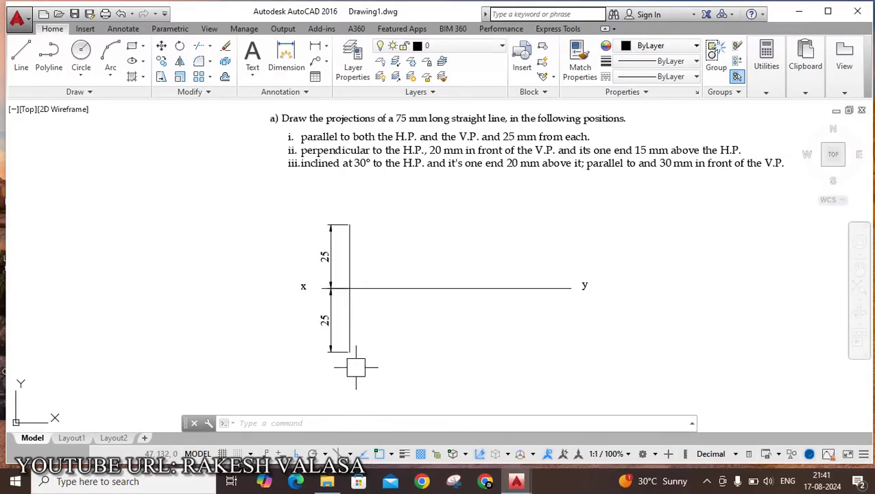
scroll(347, 206, "up", 4)
type("t")
key("Return")
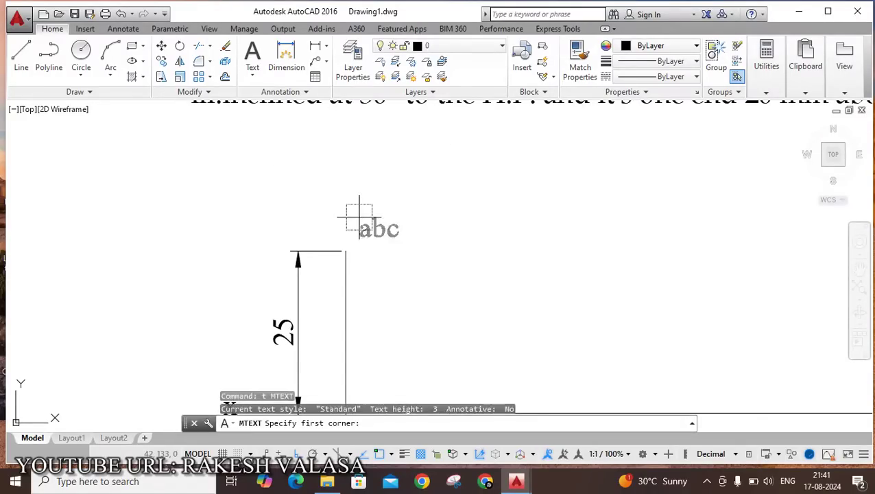
left_click(329, 203)
left_click(381, 235)
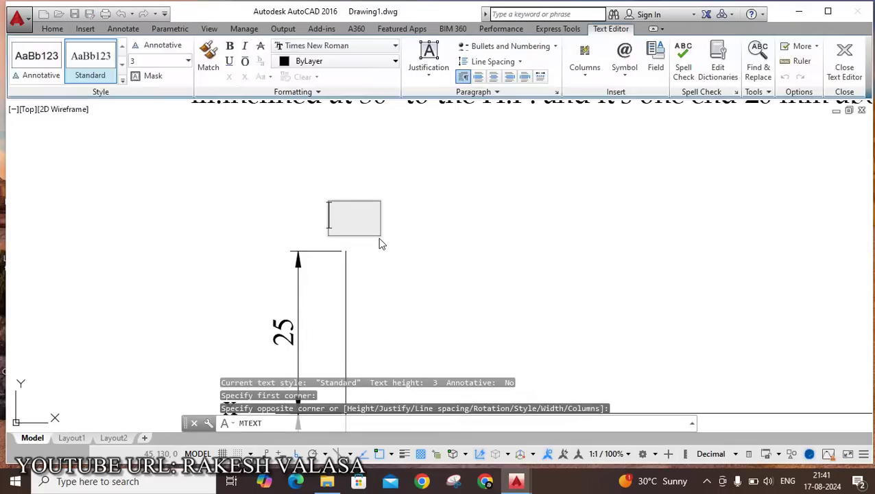
type("a'")
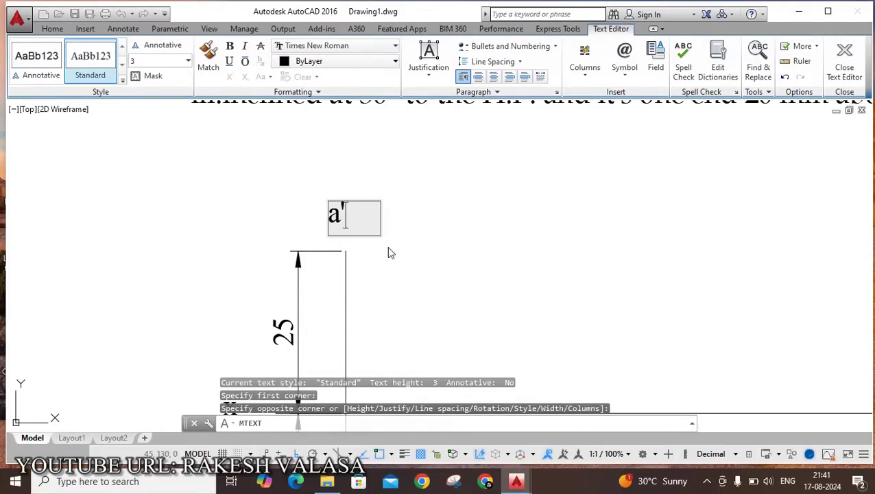
left_click(424, 267)
Label the lower end of the vertical line "a" with multiline text
scroll(434, 206, "down", 2)
middle_click_drag(432, 357, 436, 302)
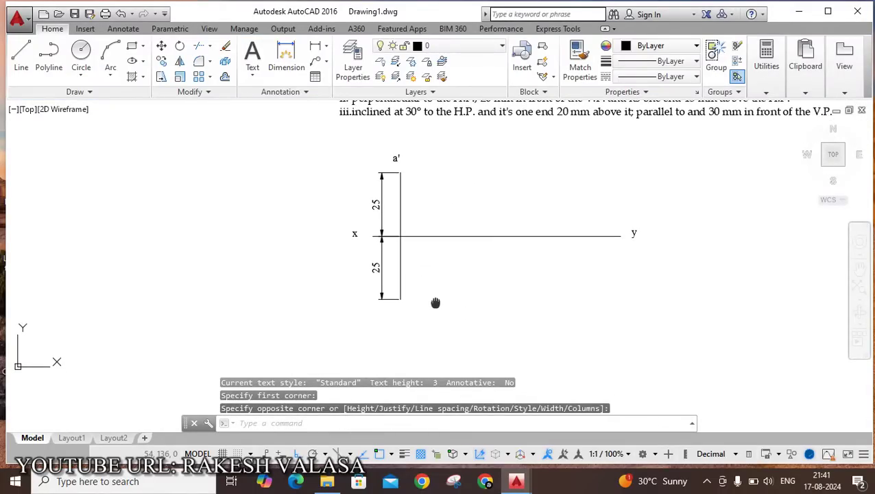
scroll(435, 302, "up", 2)
type("t")
key("Return")
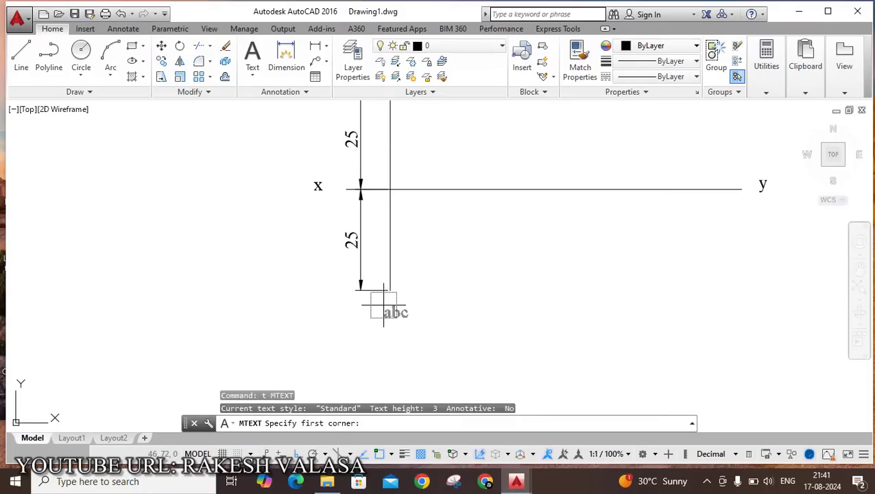
left_click(383, 301)
left_click(434, 347)
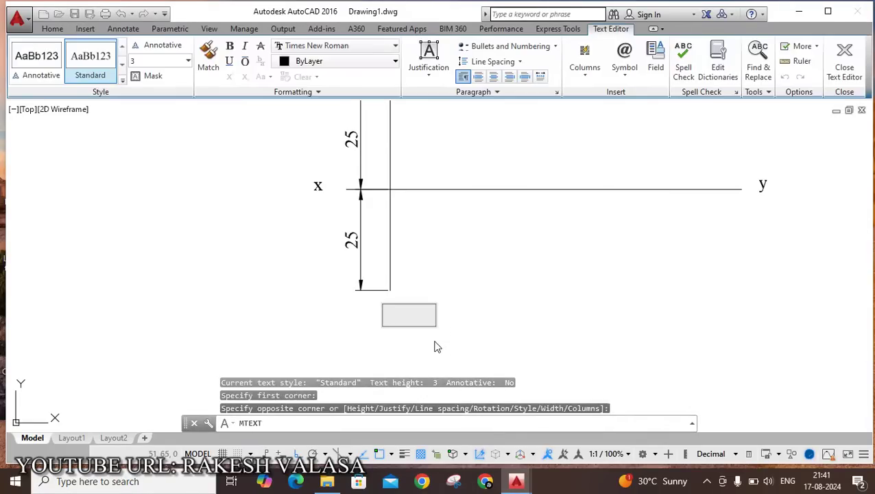
left_click(468, 309)
Draw a 75 mm horizontal line from point a' toward the y side as the front view
scroll(465, 242, "down", 2)
mouse_move(464, 242)
middle_mouse_down()
mouse_move(478, 201)
mouse_move(421, 245)
middle_mouse_up()
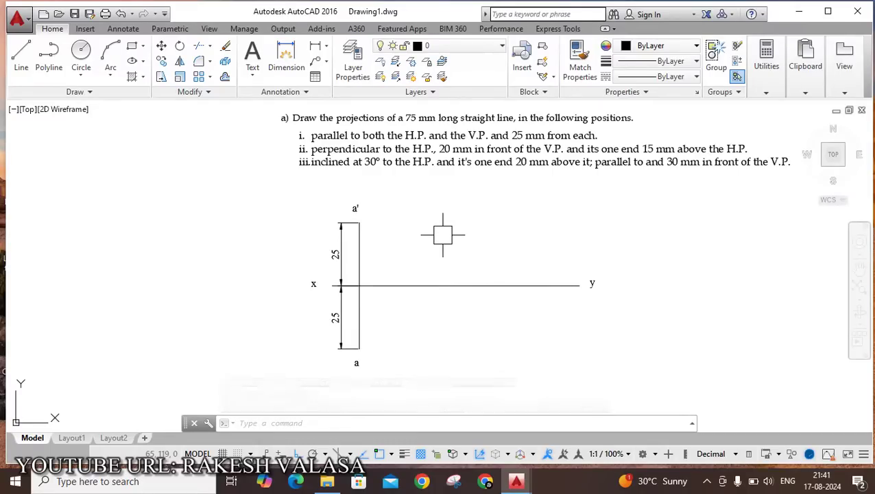
type("l")
key("Return")
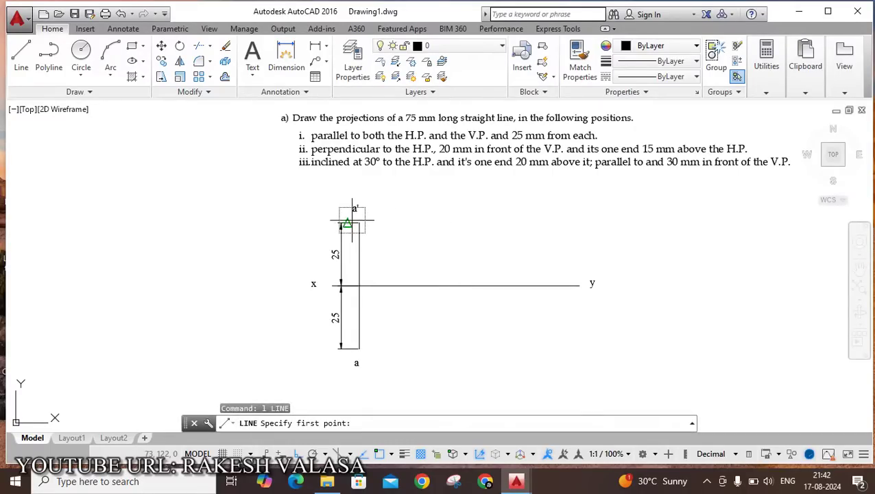
left_click(358, 222)
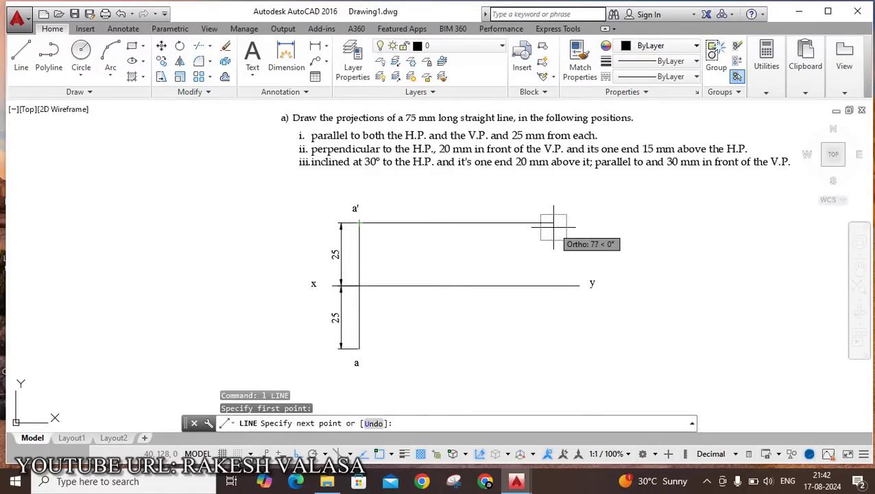
type("75")
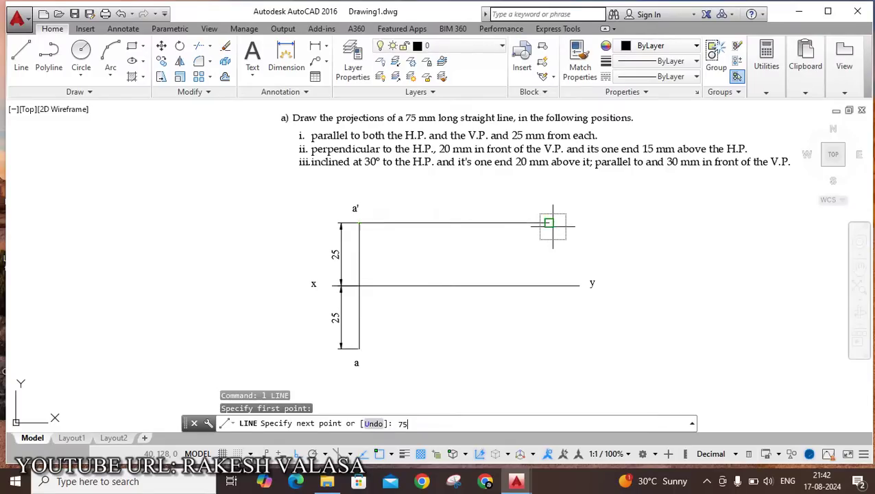
key("Return")
key("Escape")
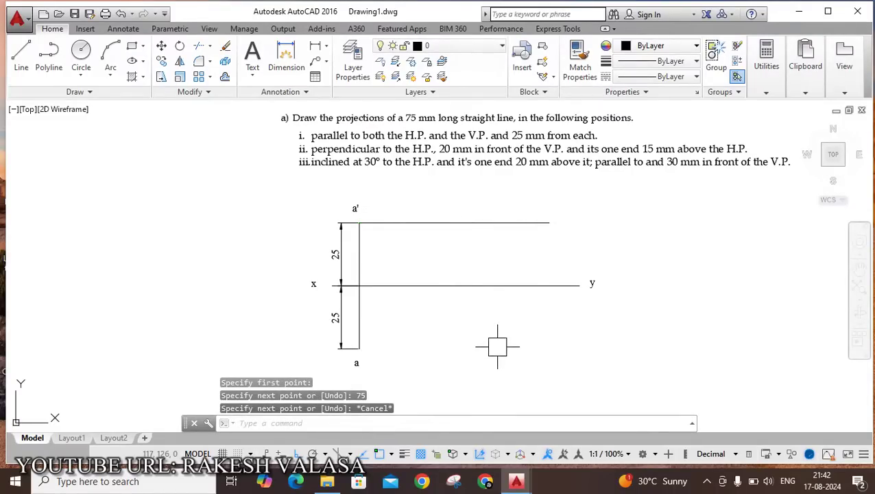
Draw a 75 mm horizontal line from point a toward the y side and connect its end vertically to the upper line's end
key("Return")
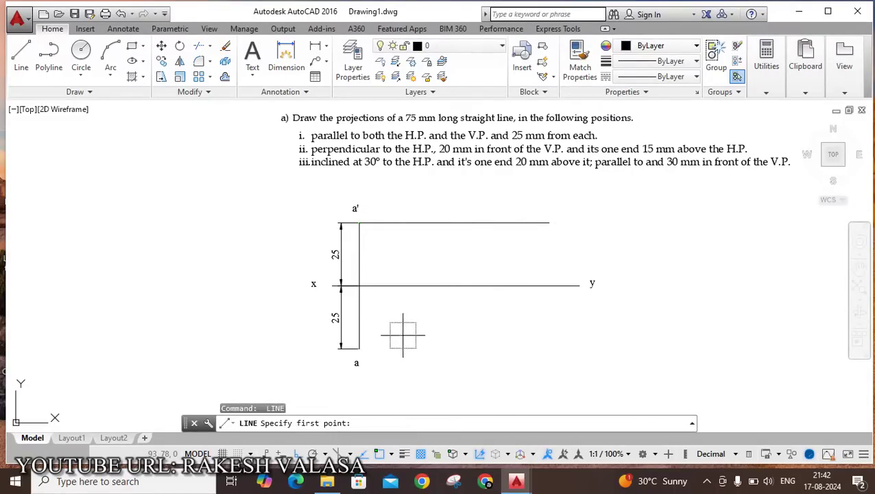
left_click(359, 348)
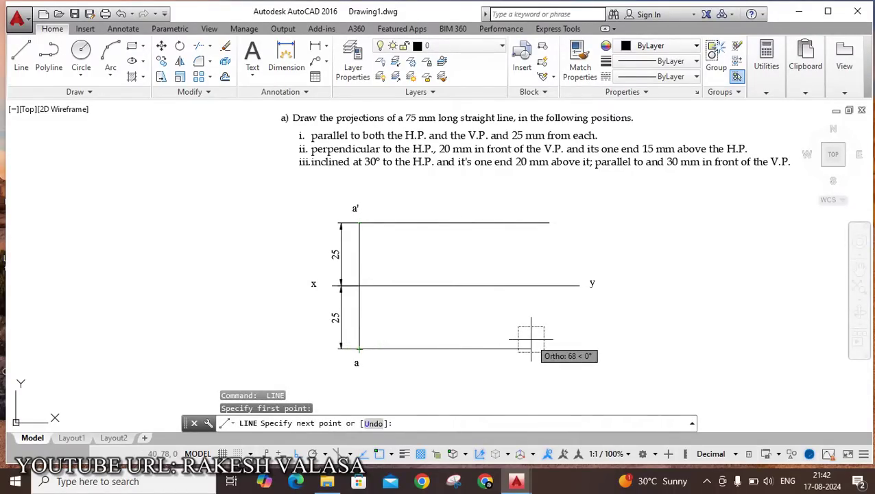
type("75")
key("Return")
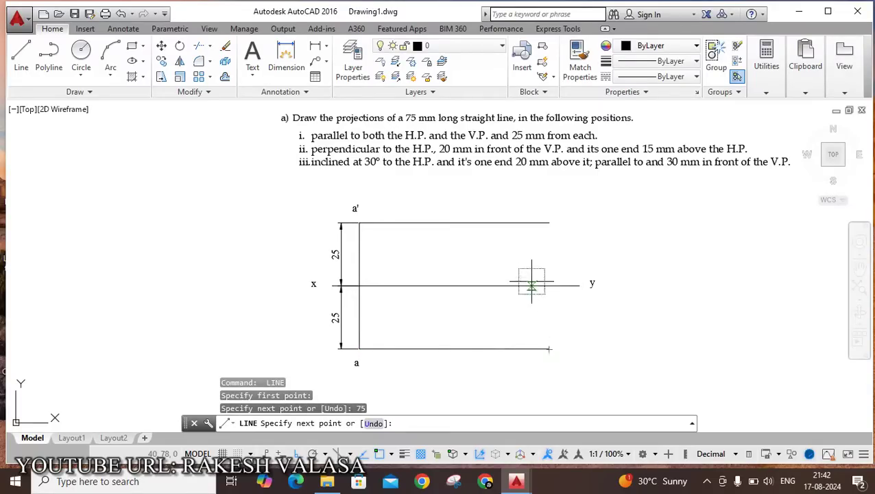
left_click(549, 223)
key("Escape")
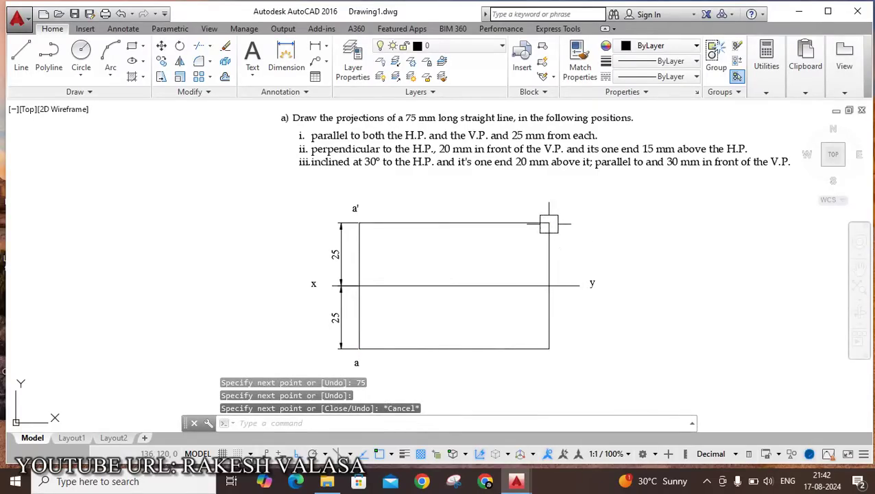
Label the free end of the upper 75 mm line "b'" with multiline text
scroll(567, 214, "up", 2)
type("t")
key("Return")
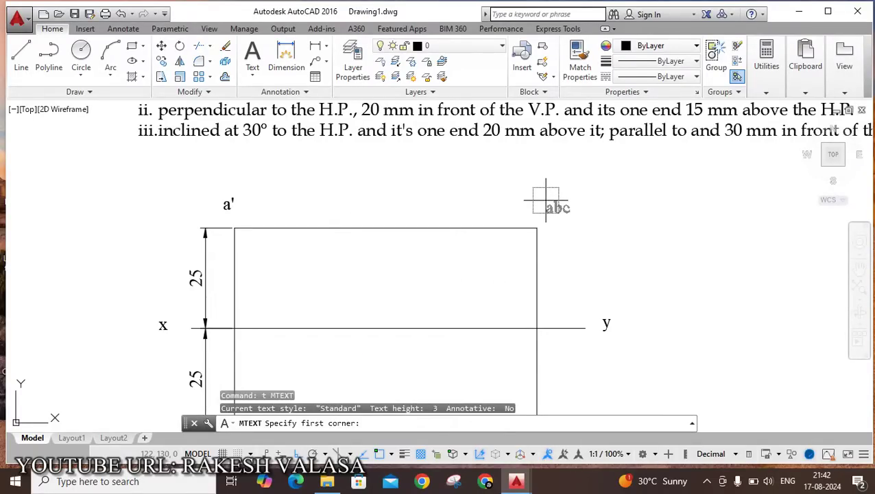
left_click(545, 199)
left_click(591, 231)
type("b'")
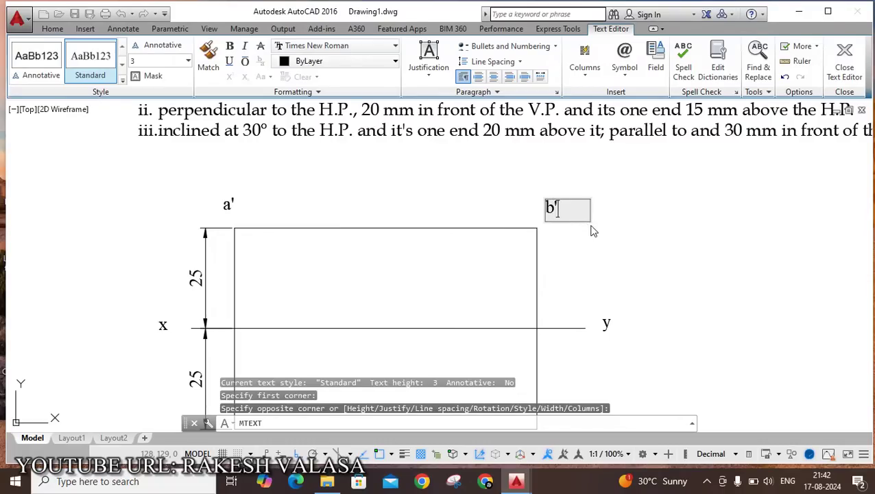
left_click(585, 201)
scroll(583, 198, "down", 4)
scroll(593, 302, "up", 2)
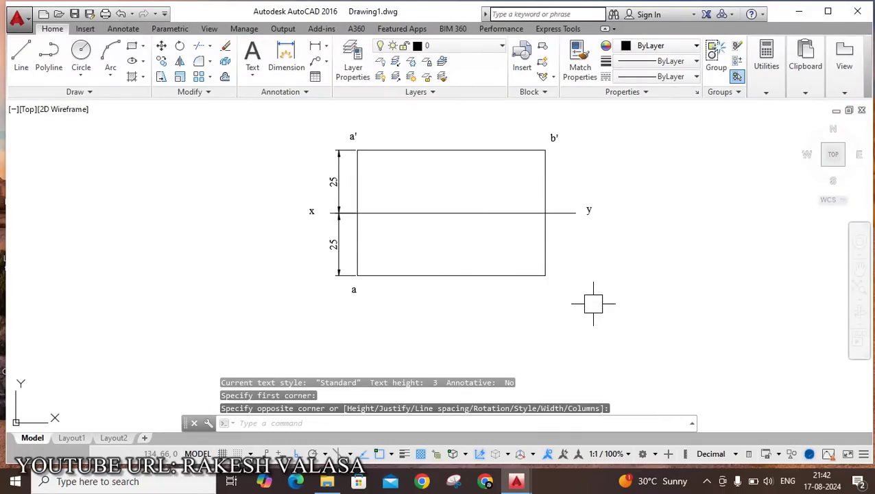
Label the free end of the lower 75 mm line "b" with multiline text
type("t")
key("Return")
scroll(559, 277, "up", 4)
left_click(540, 286)
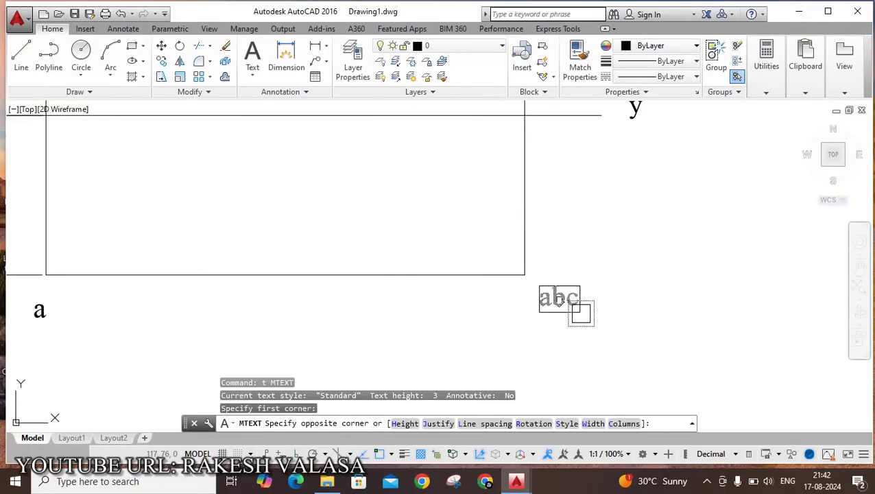
left_click(589, 319)
left_click(637, 314)
scroll(627, 325, "down", 4)
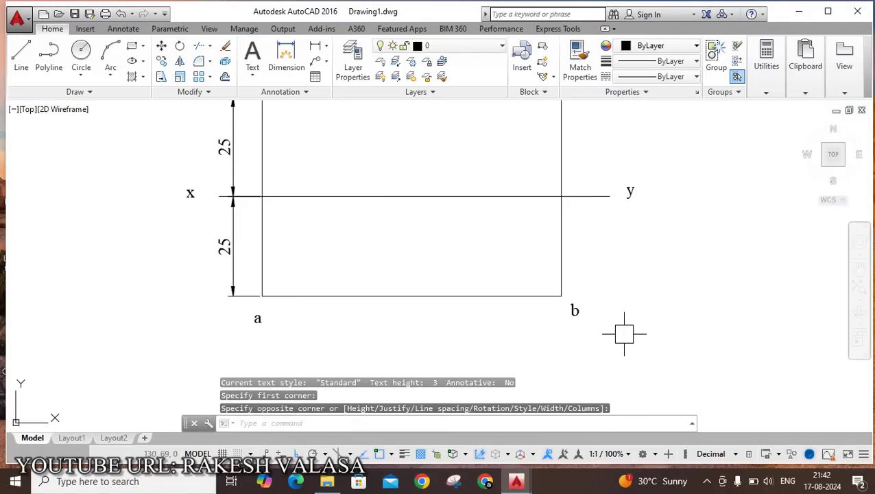
Add a linear dimension below line ab, measured from end a to end b
scroll(508, 338, "up", 2)
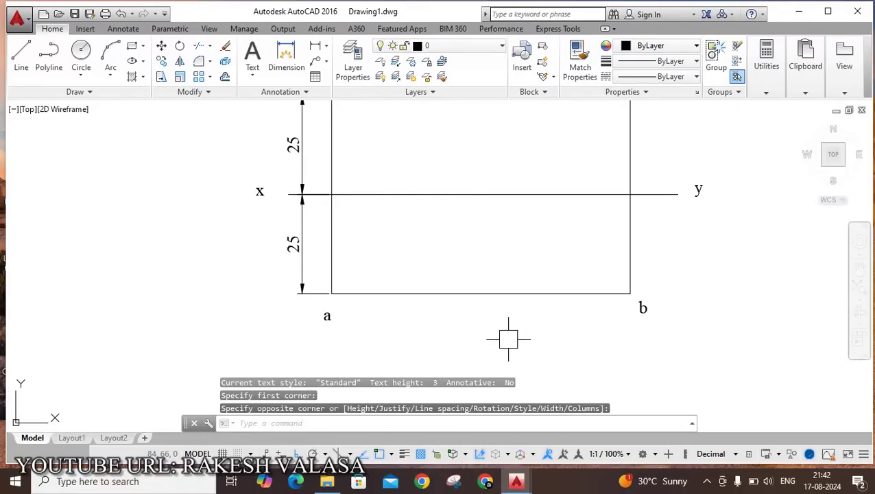
type("DLi")
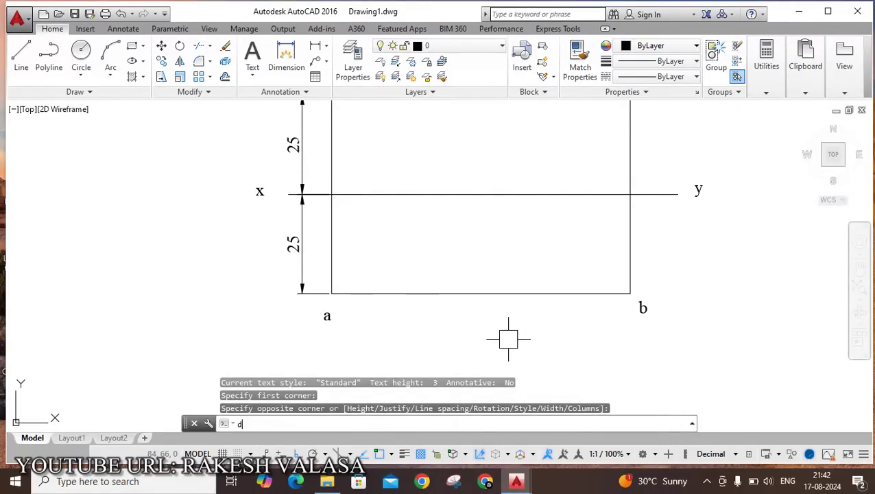
key("Return")
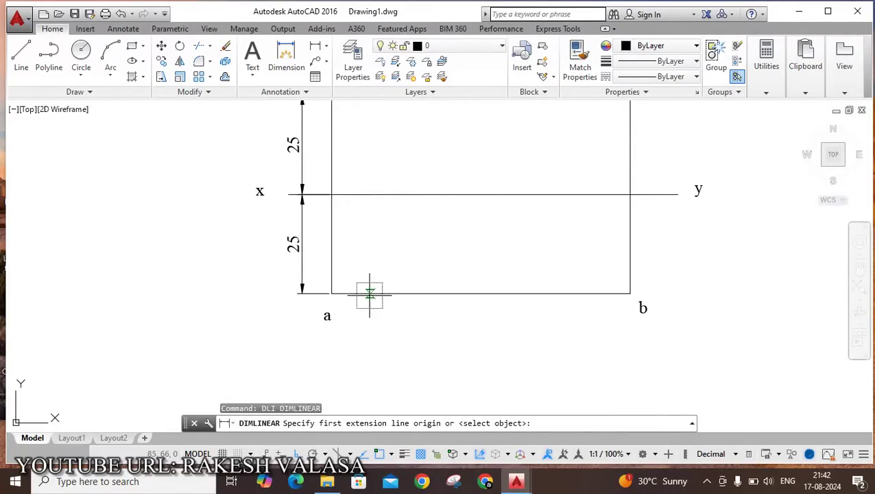
left_click(330, 293)
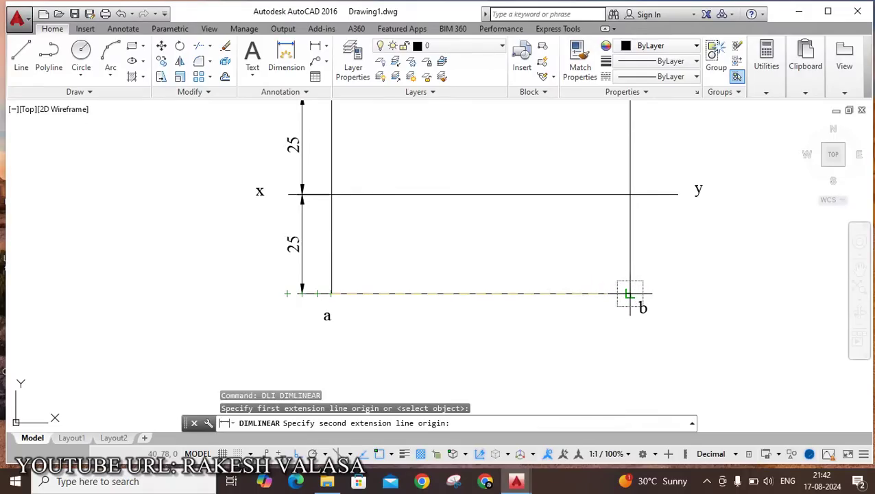
left_click(629, 294)
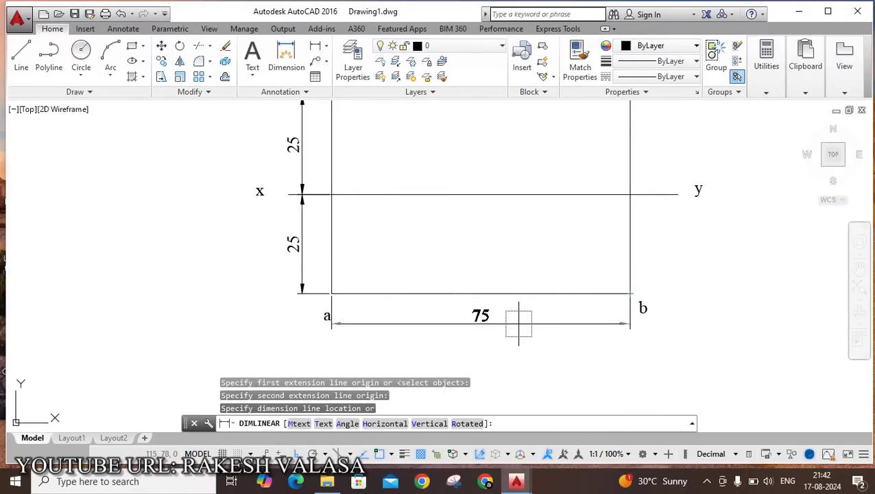
left_click(519, 323)
scroll(556, 343, "down", 2)
key("Escape")
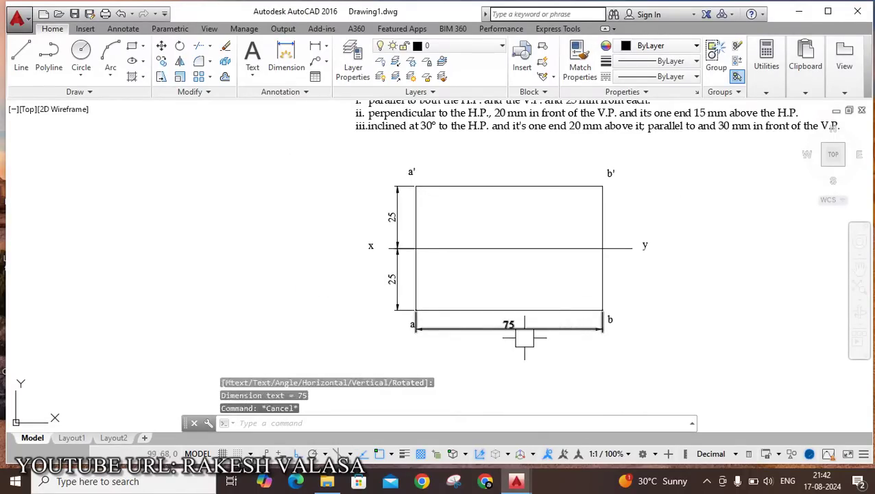
Turn ortho off and move label "a" closer to its line end, clear of the horizontal dimension's extension line
scroll(413, 325, "up", 4)
type("m")
key("Return")
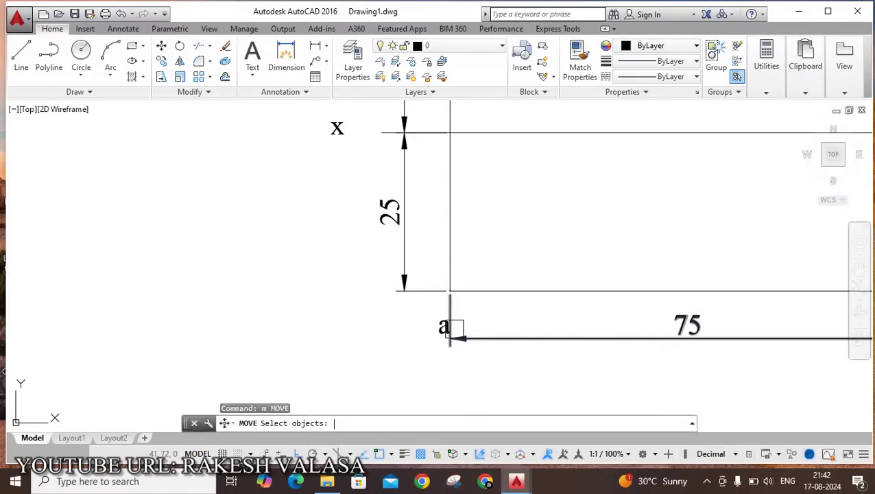
scroll(453, 326, "up", 4)
left_click(418, 319)
key("Return")
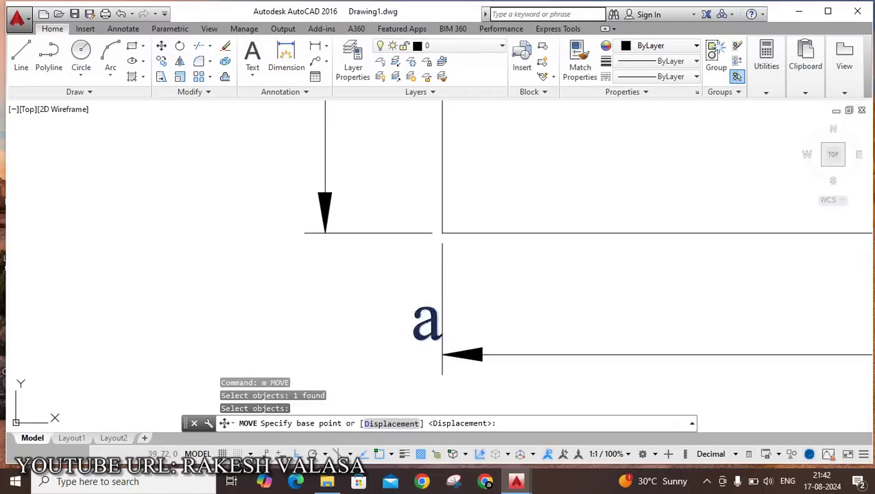
left_click(417, 321)
key("F8")
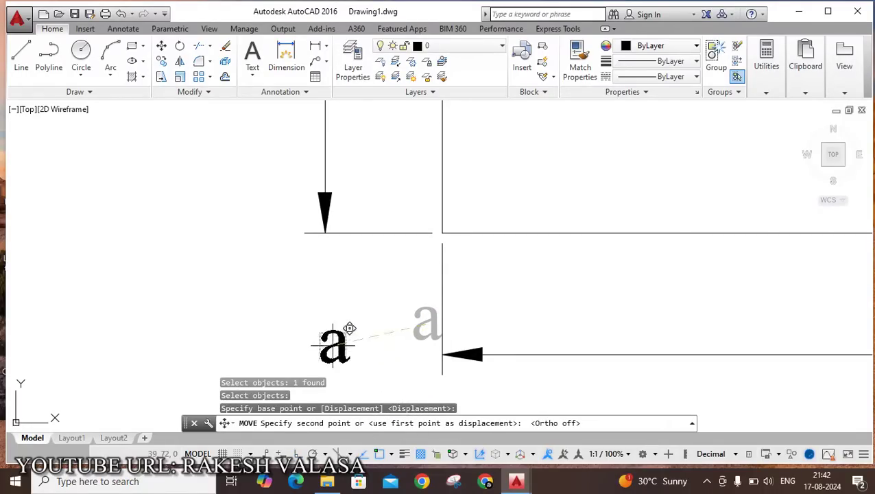
left_click(413, 267)
scroll(490, 293, "down", 4)
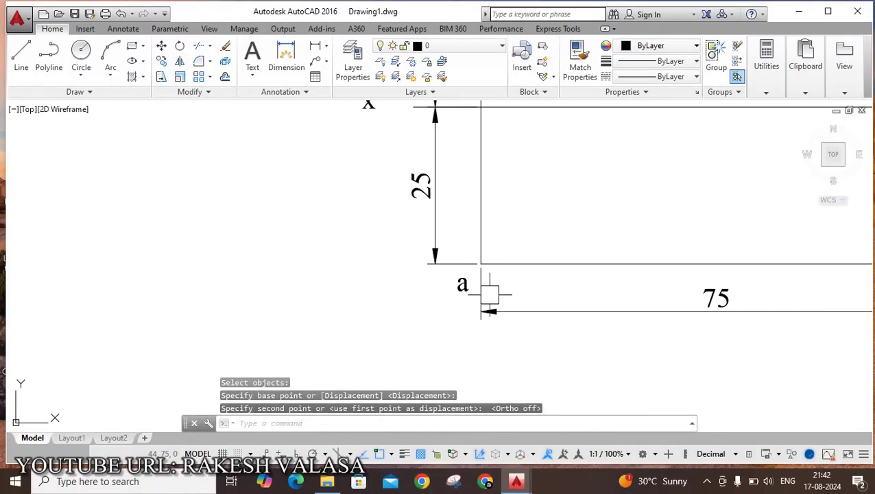
key("Escape")
Make the upper line a'b' red with a 0.30 mm lineweight and turn on lineweight display
scroll(511, 301, "down", 3)
mouse_move(617, 242)
middle_mouse_down()
mouse_move(401, 301)
mouse_move(452, 291)
middle_mouse_up()
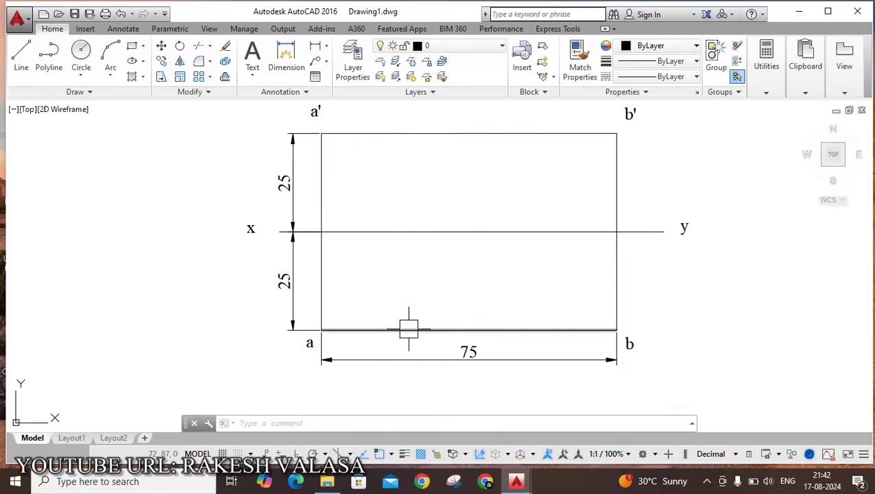
left_click(462, 133)
left_click(657, 45)
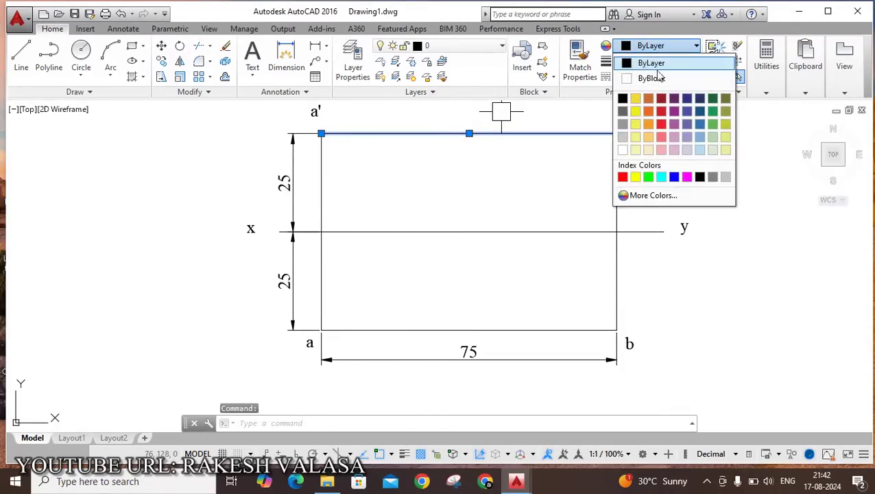
left_click(621, 177)
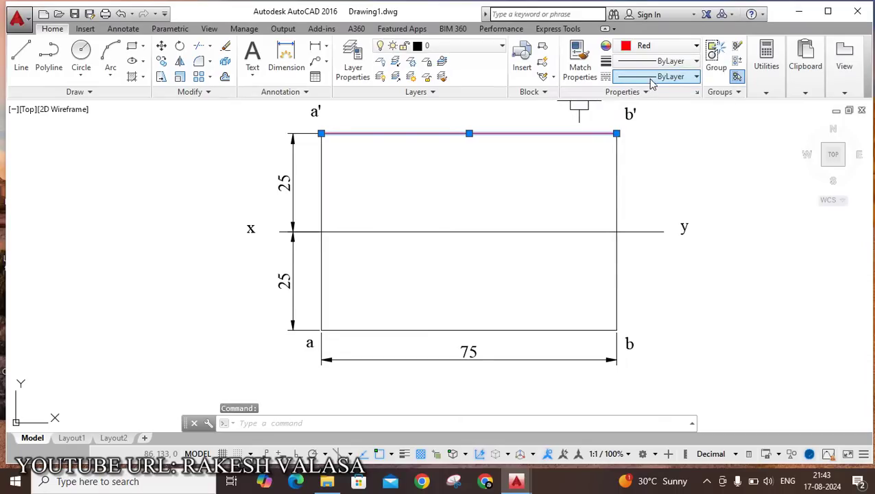
left_click(675, 61)
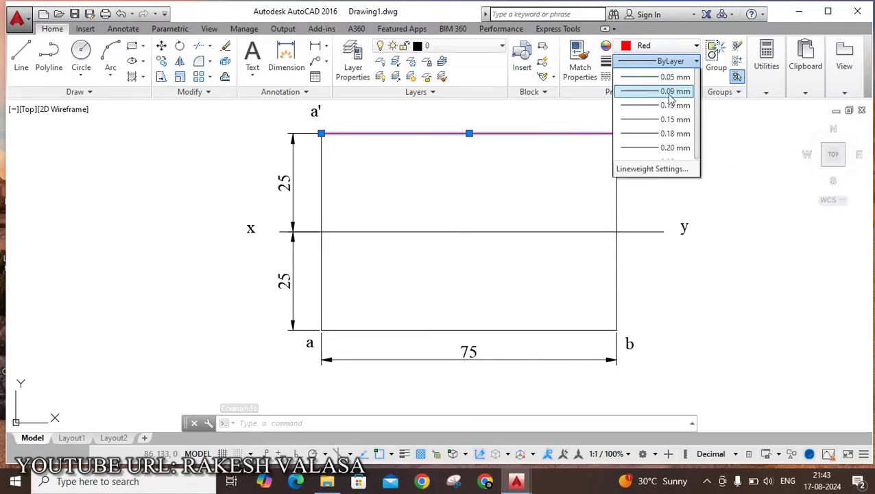
scroll(685, 188, "down", 1)
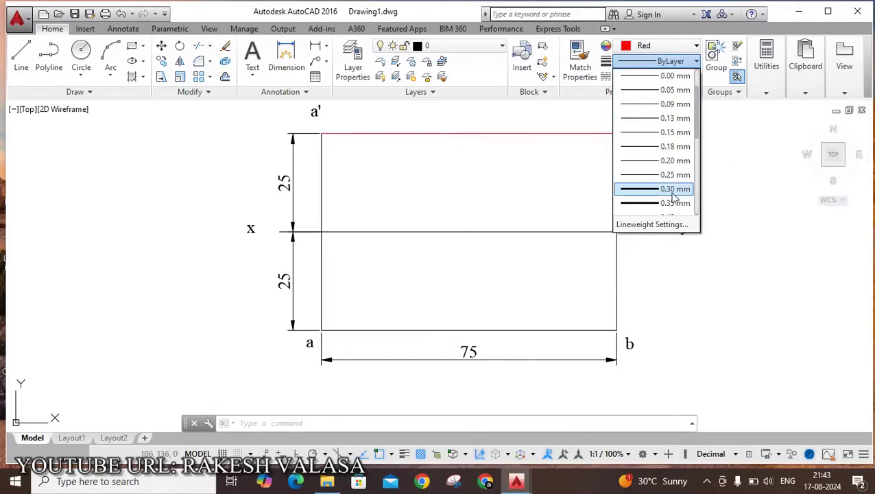
left_click(673, 194)
left_click(540, 185)
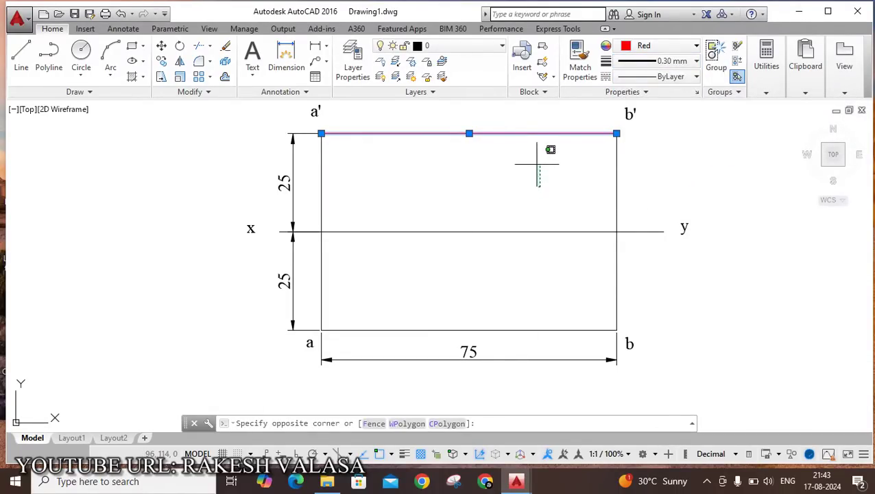
key("Escape")
left_click(531, 173)
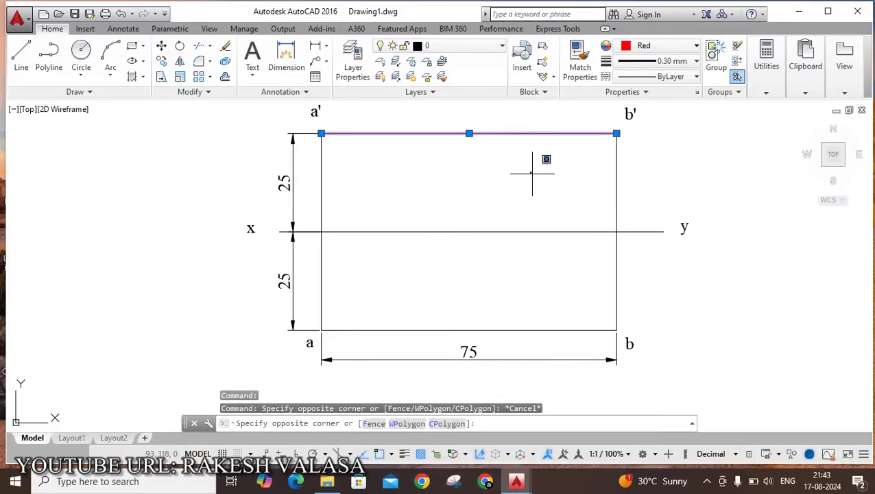
key("Escape")
key("Escape")
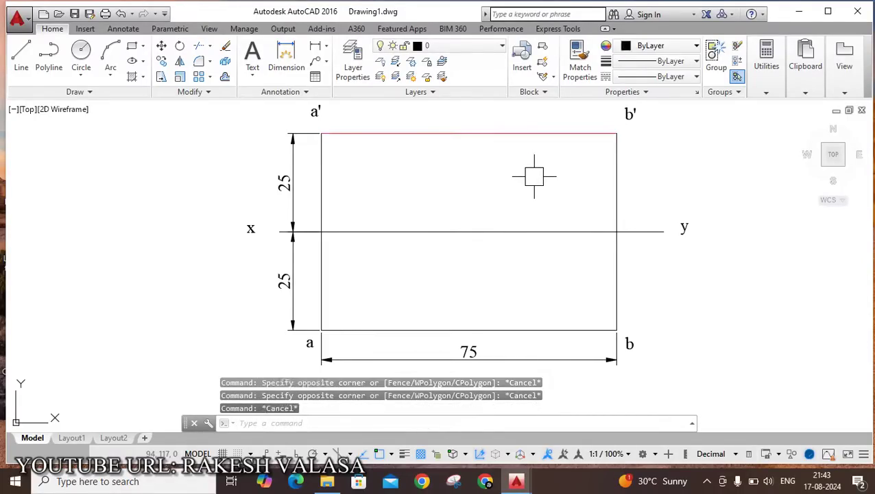
left_click(404, 454)
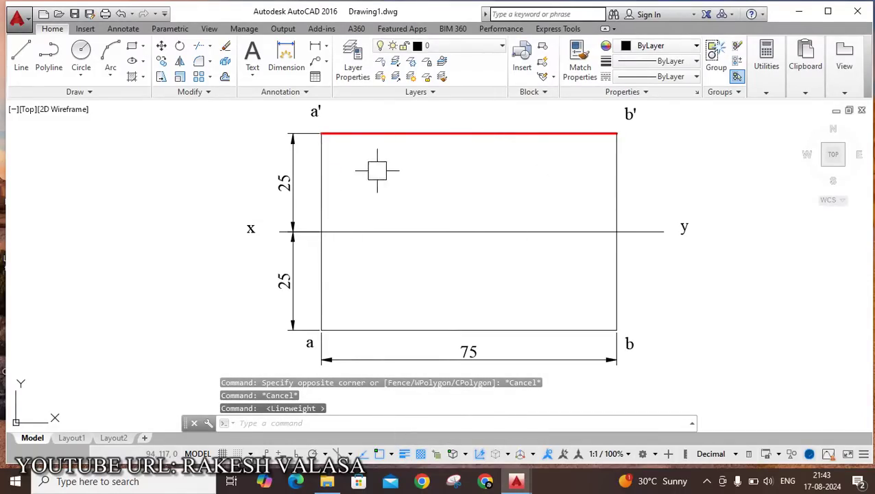
Make the lower line ab blue with a 0.30 mm lineweight
left_click(545, 329)
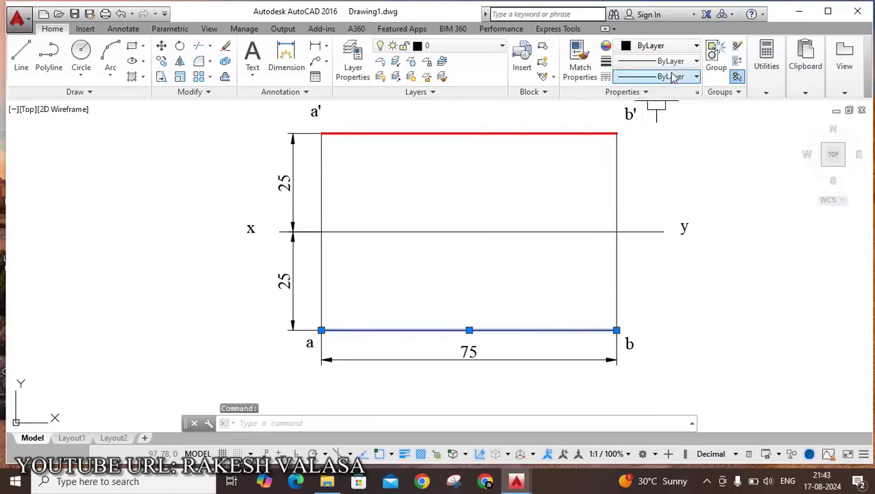
left_click(663, 46)
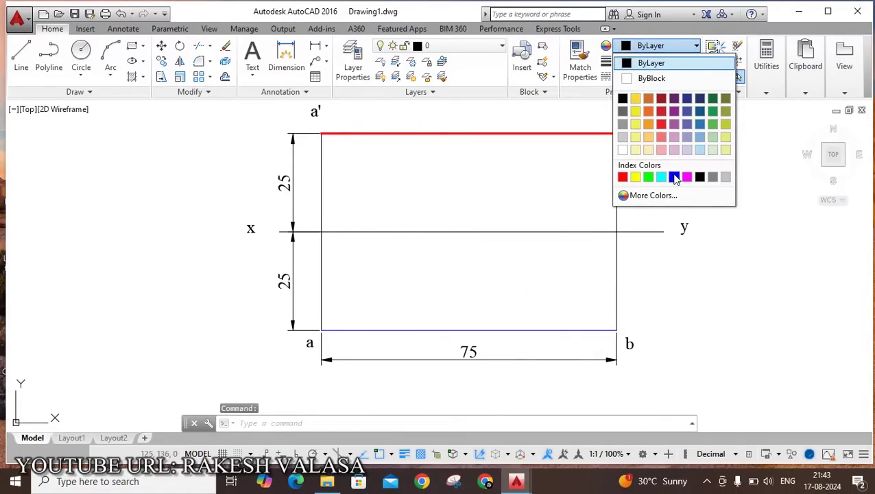
left_click(675, 178)
left_click(651, 61)
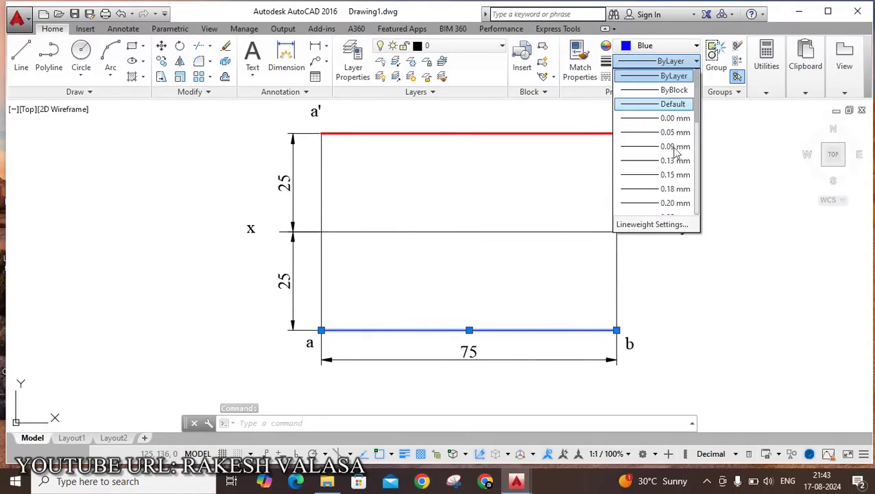
scroll(672, 192, "down", 1)
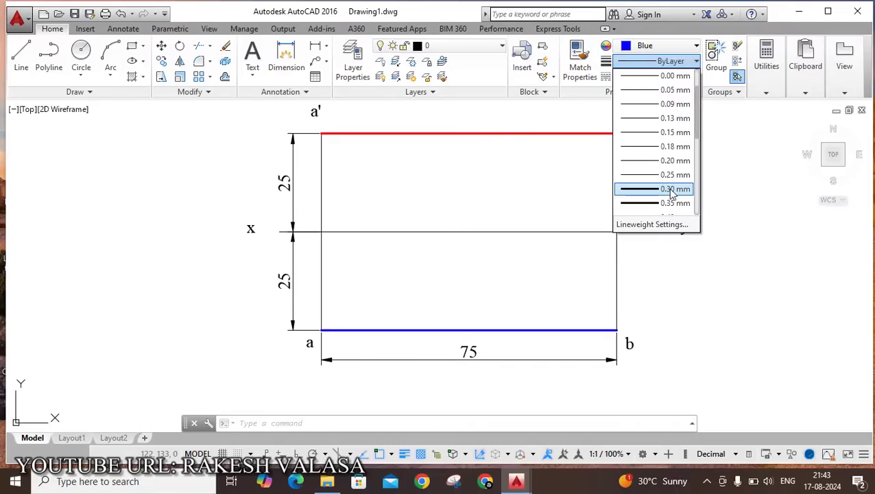
left_click(672, 189)
key("Escape")
Copy the reference line with its x and y labels to the empty area beyond the first drawing's y end
mouse_move(694, 174)
middle_mouse_down()
mouse_move(582, 214)
mouse_move(584, 254)
middle_mouse_up()
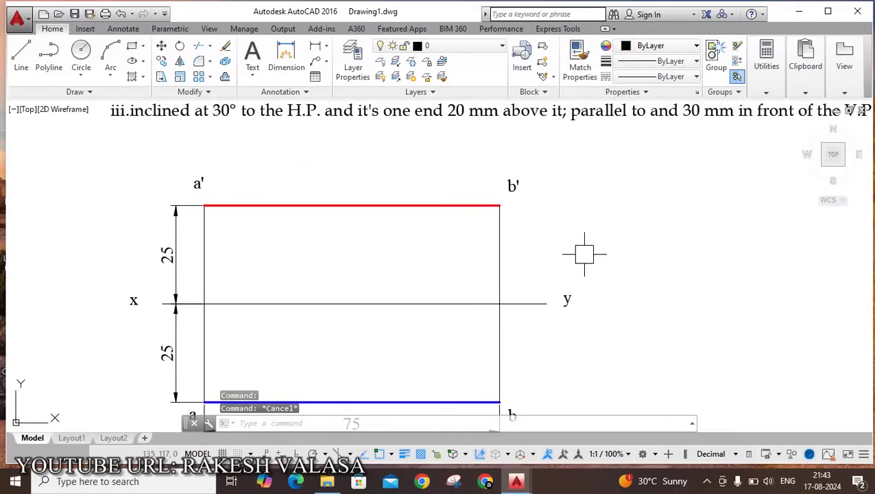
scroll(584, 254, "down", 2)
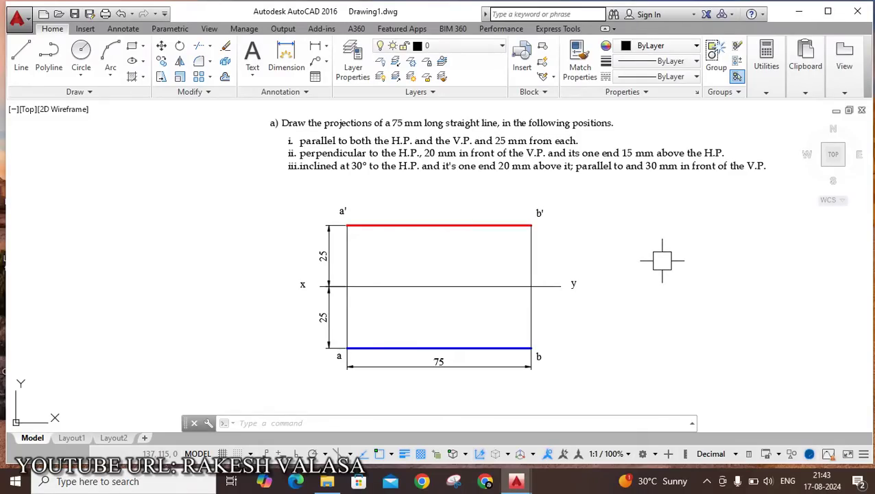
middle_click_drag(663, 260, 512, 270)
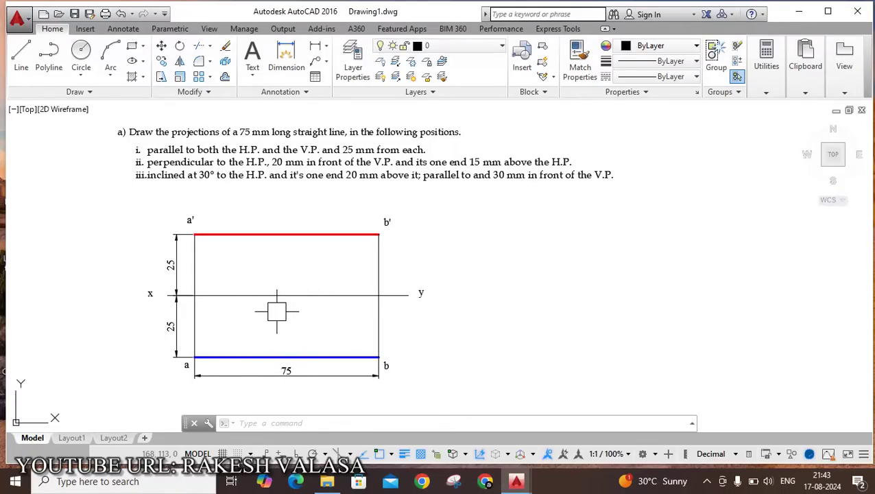
scroll(276, 312, "up", 2)
type("co")
key("Return")
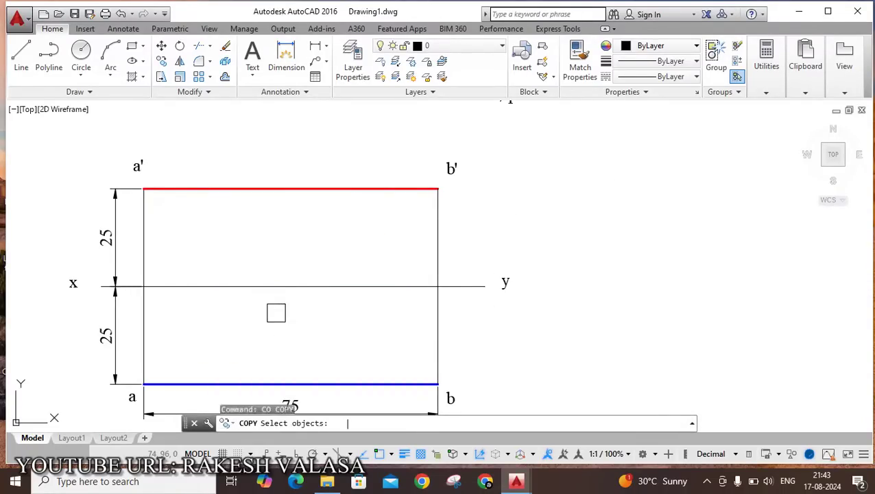
left_click(207, 283)
left_click(74, 281)
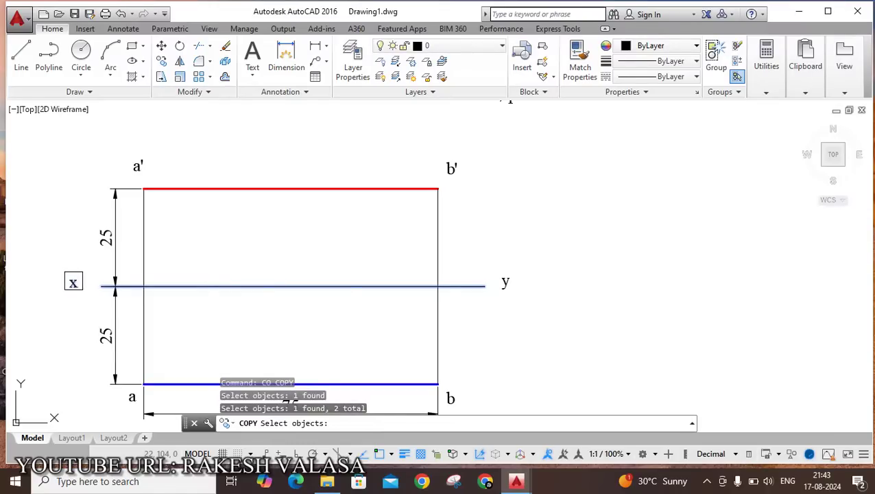
key("Return")
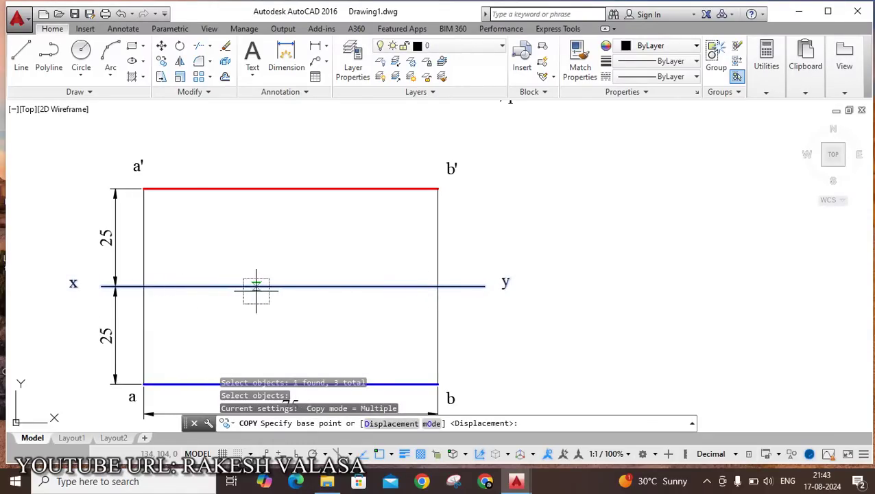
left_click(285, 286)
scroll(268, 285, "down", 4)
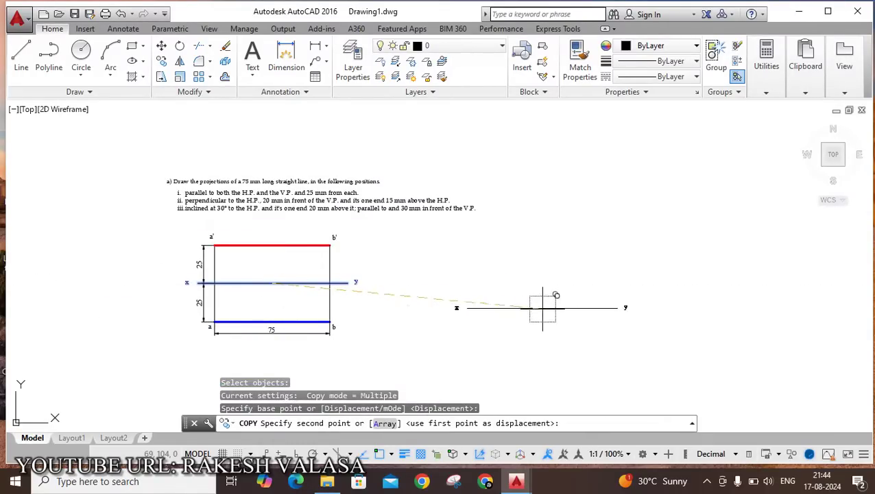
left_click(580, 295)
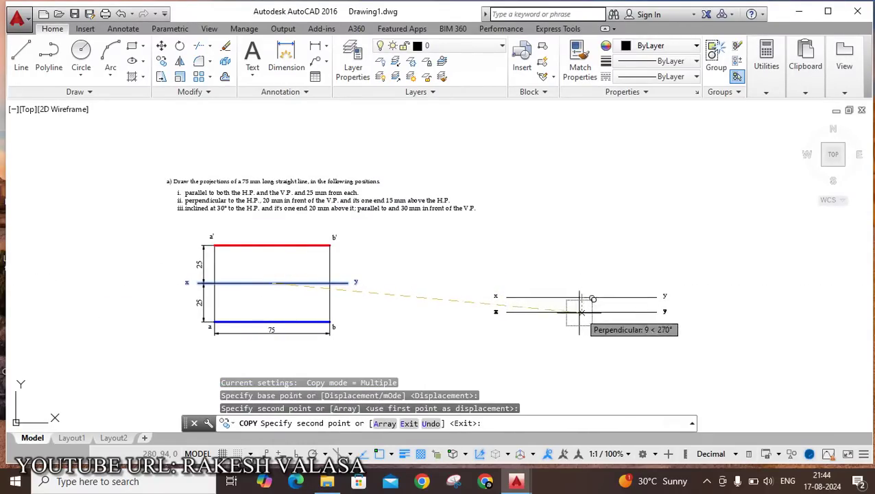
key("Escape")
scroll(305, 219, "up", 2)
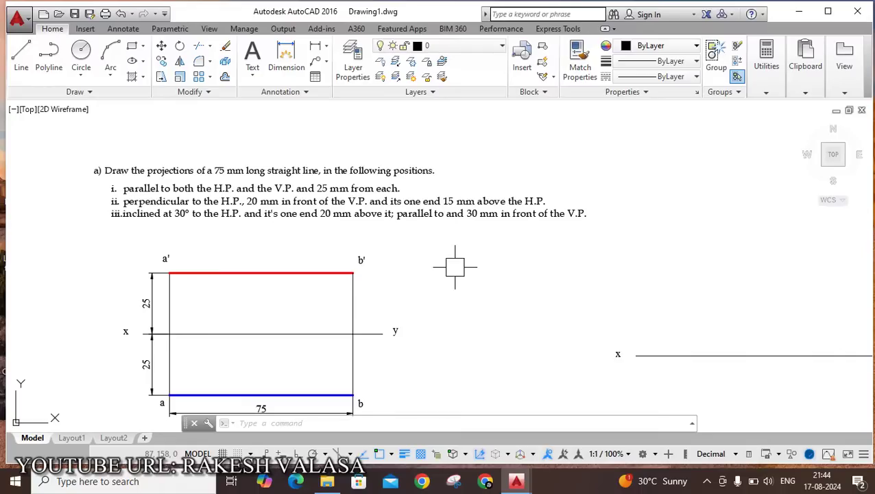
middle_click_drag(455, 268, 425, 258)
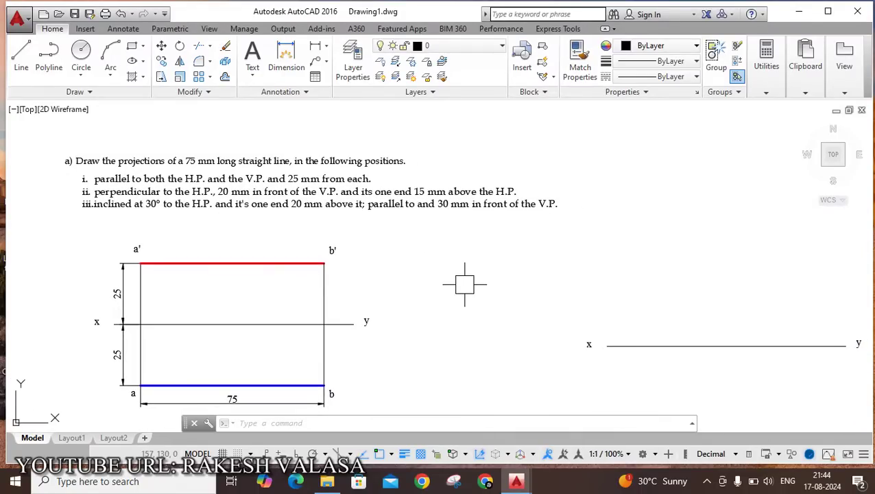
With ortho on, draw a line straight up from the midpoint of the copied xy line: a 15 mm segment followed by a 75 mm segment
type("l")
key("Return")
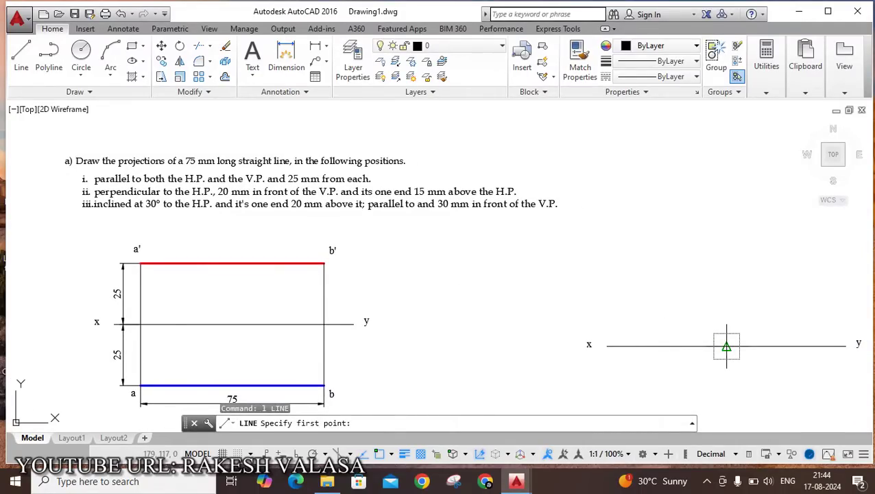
left_click(726, 345)
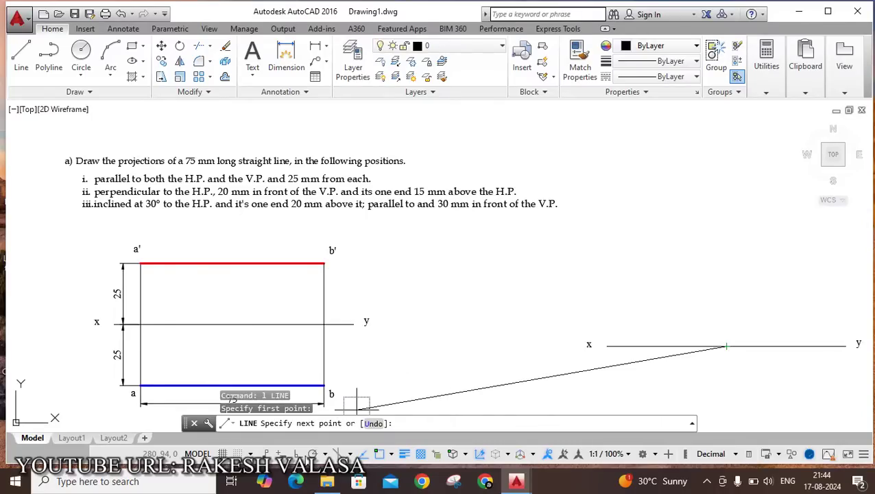
left_click(266, 453)
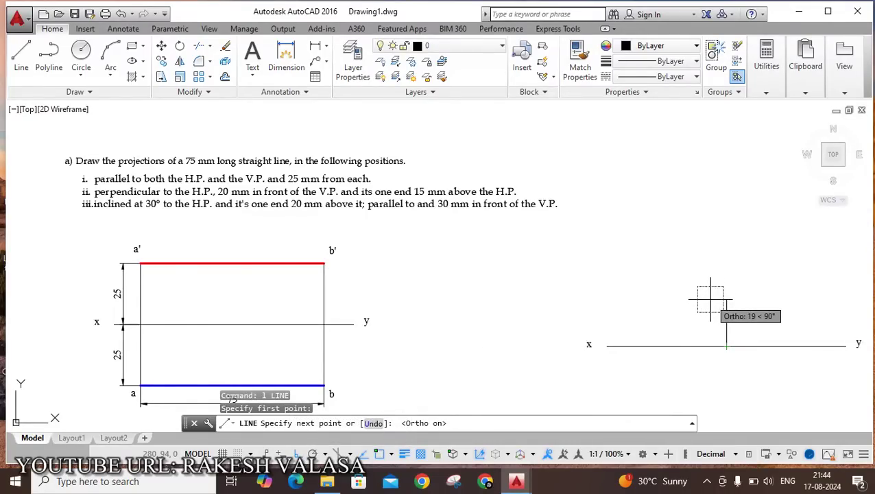
type("15")
key("Return")
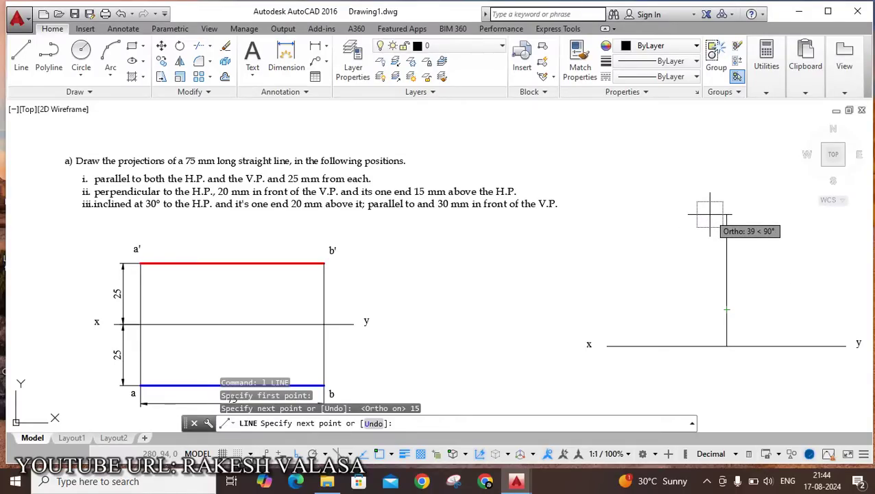
type("75")
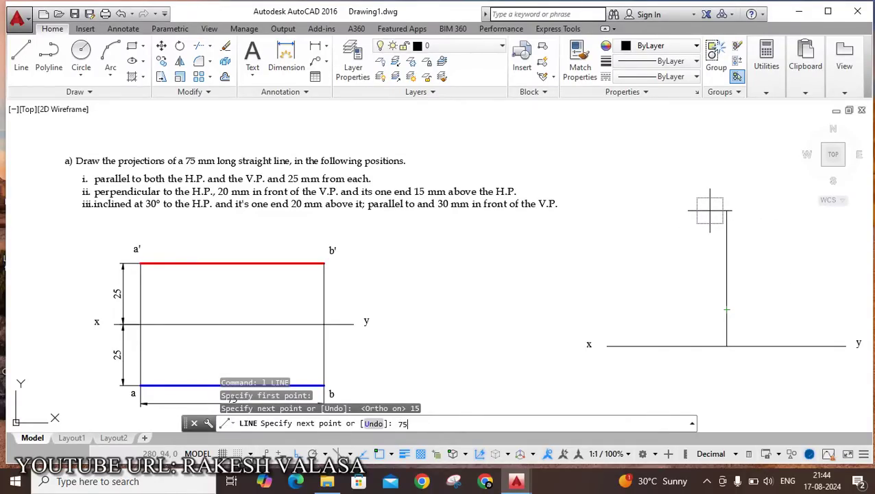
key("Return")
key("Escape")
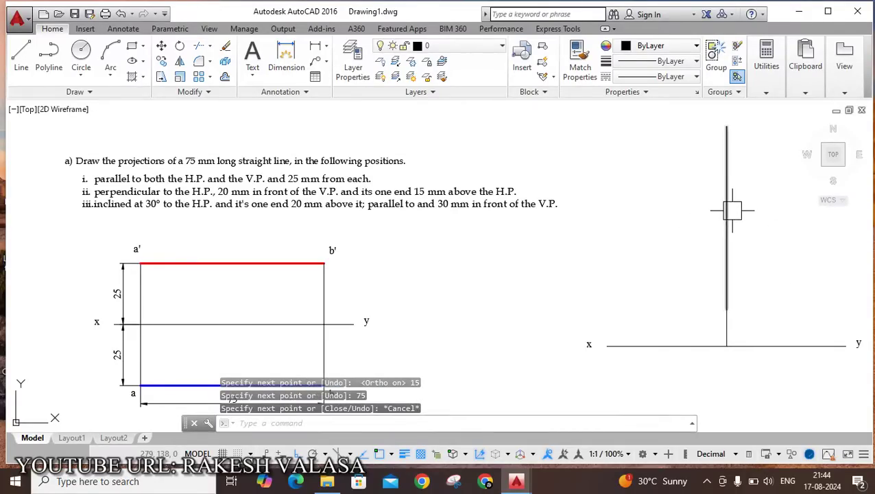
Make the 75 mm vertical segment red with a 0.30 mm lineweight
left_click(727, 211)
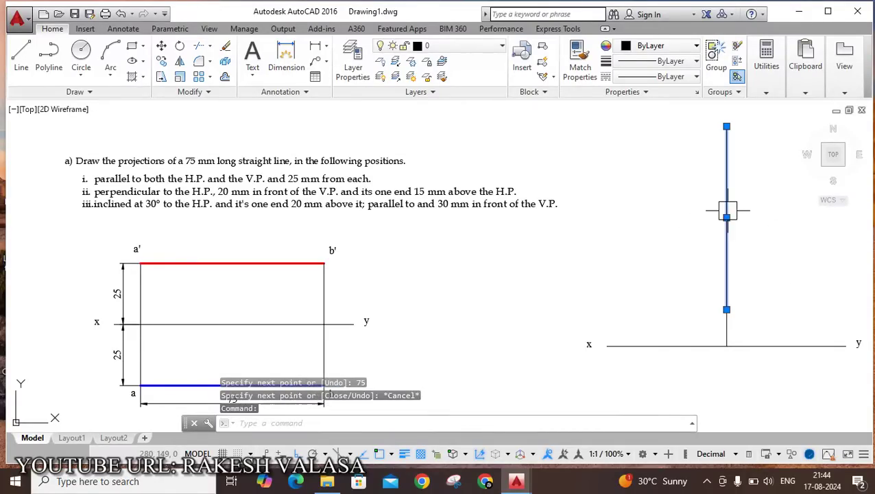
left_click(662, 46)
left_click(622, 177)
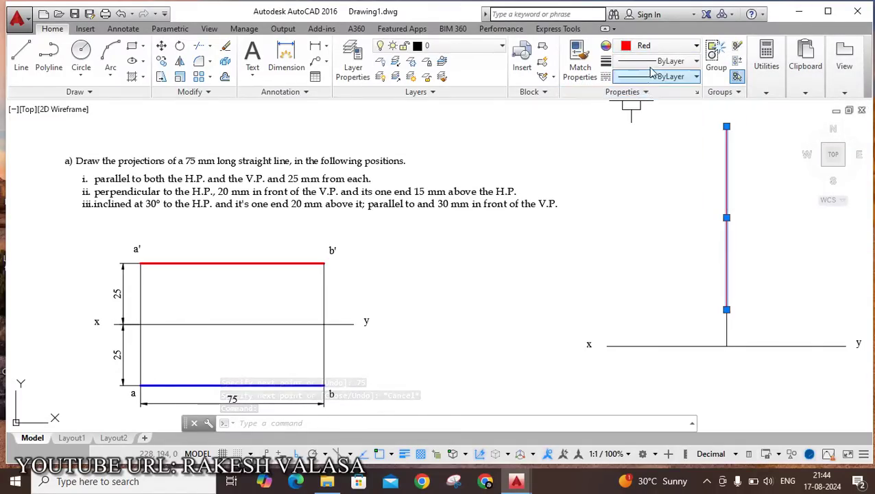
left_click(657, 61)
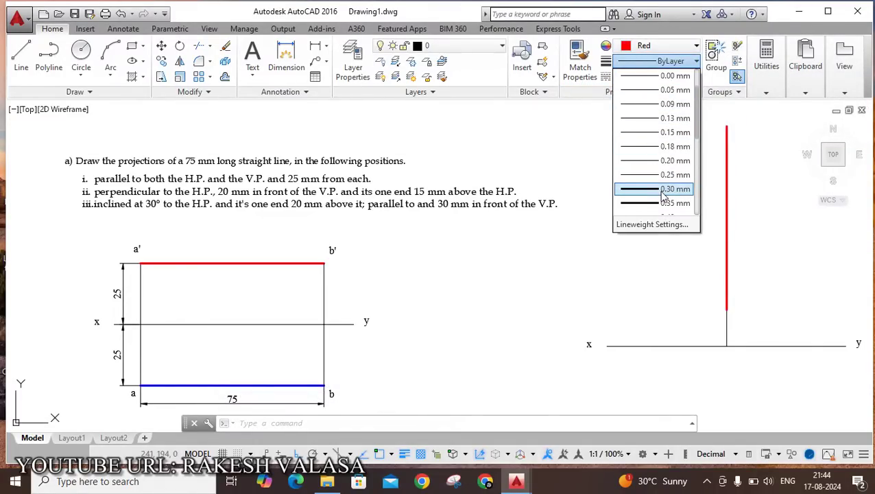
left_click(662, 192)
key("Escape")
left_click(627, 253)
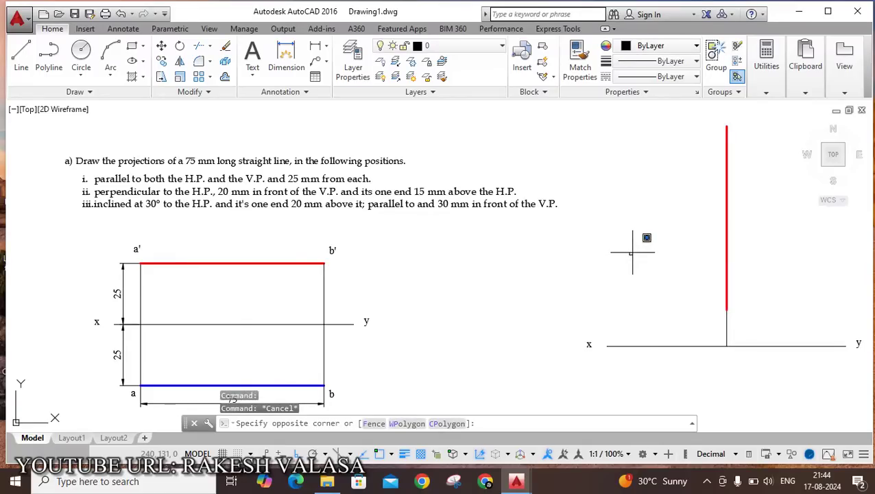
Add a linear dimension between the red line's lower end and the second xy line, placed on the x side
type("dl")
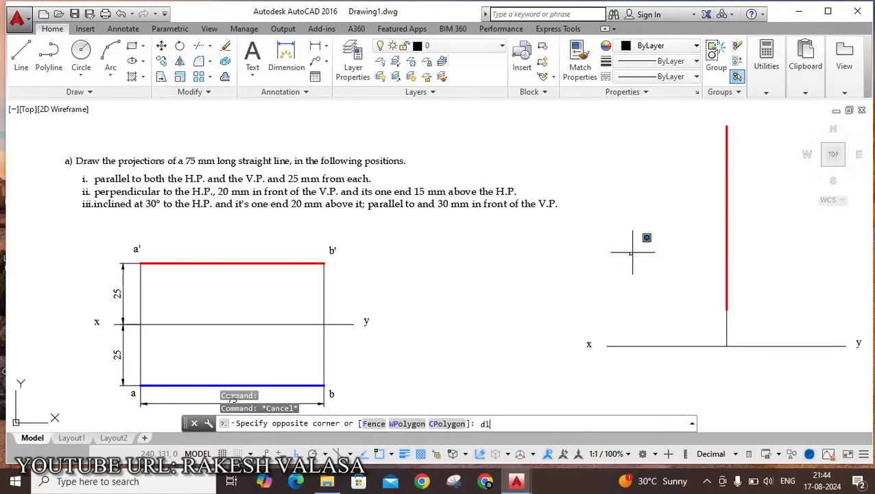
type("i")
key("Return")
left_click(727, 309)
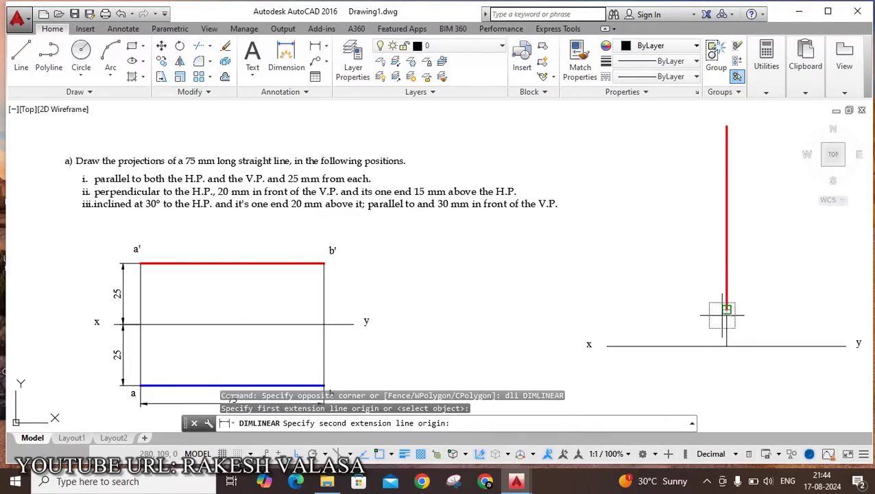
left_click(727, 344)
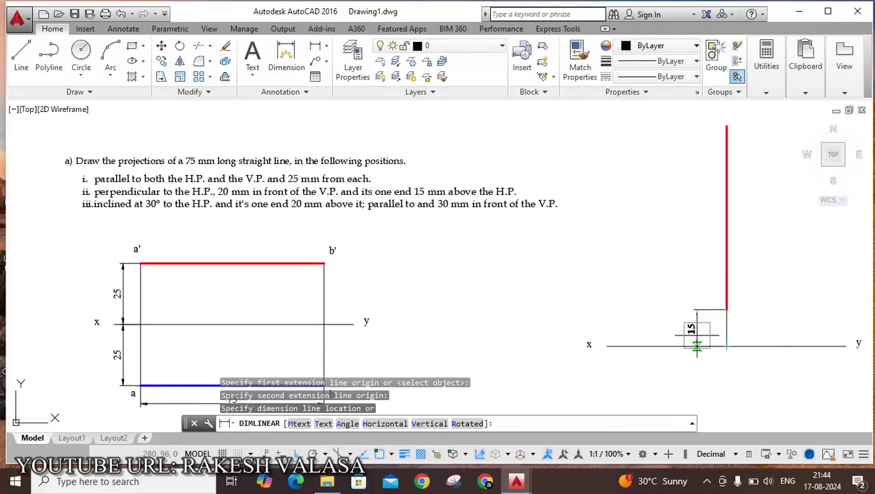
left_click(696, 336)
Add a linear dimension for the red vertical line's full length, aligned with the dimension below it
key("Return")
left_click(727, 309)
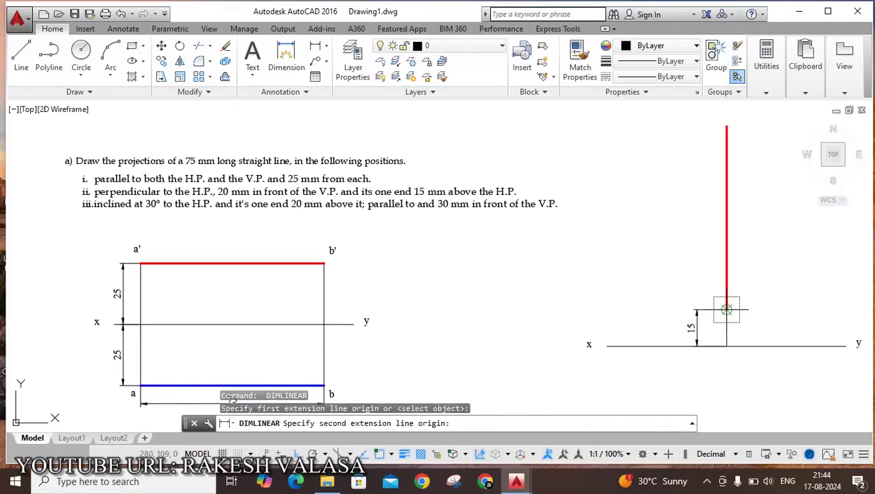
left_click(726, 125)
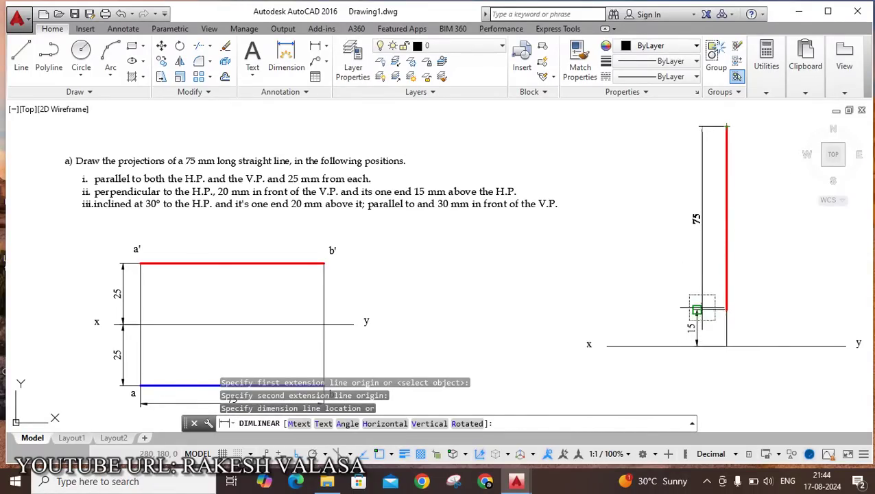
scroll(696, 310, "up", 4)
left_click(675, 315)
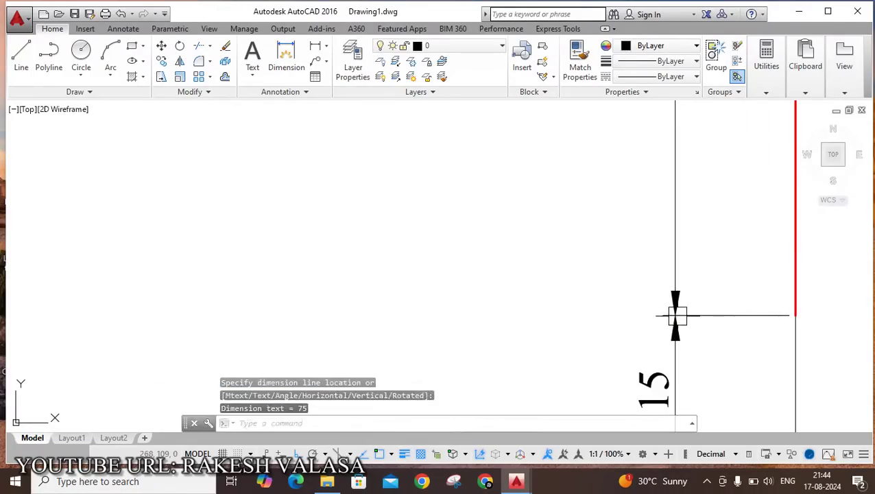
key("Escape")
scroll(661, 339, "down", 4)
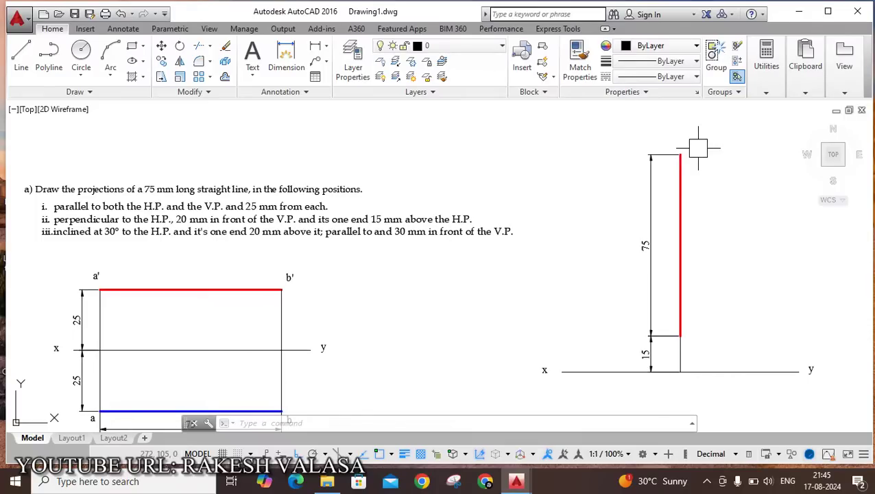
Add the text label a' beside the upper end of the red vertical line
type("t")
key("Return")
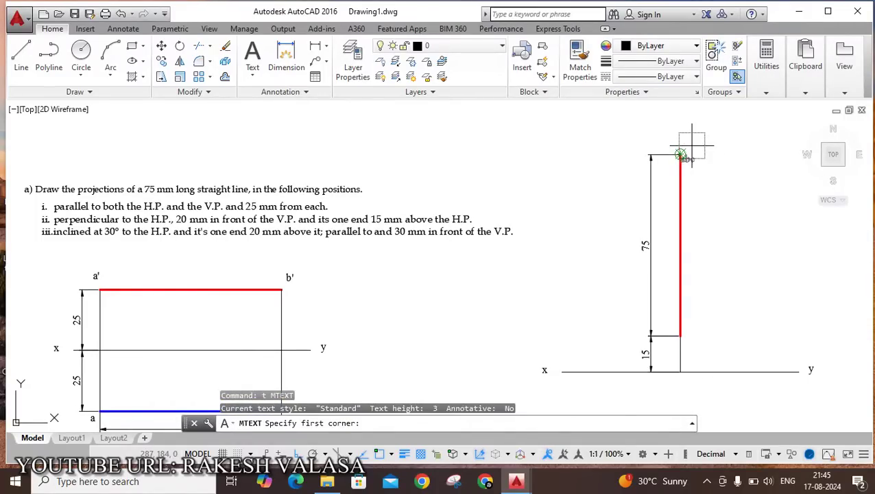
scroll(686, 145, "up", 2)
left_click(685, 142)
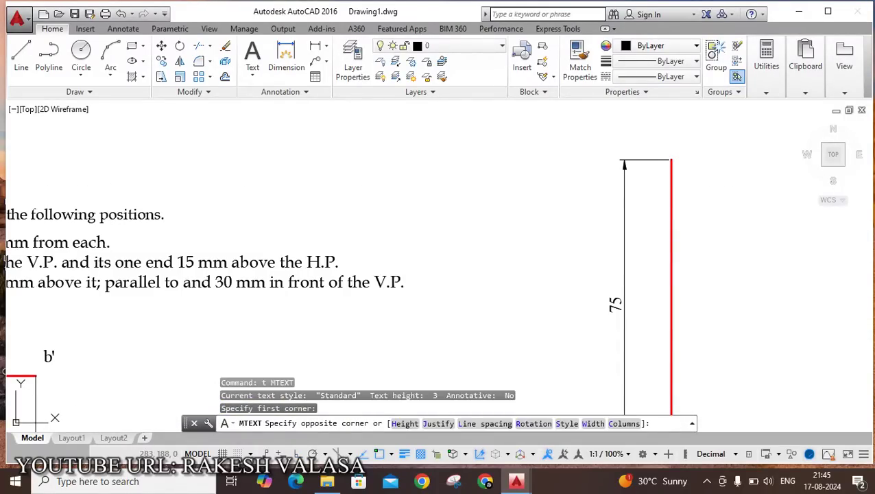
left_click(725, 176)
type("a'")
left_click(674, 198)
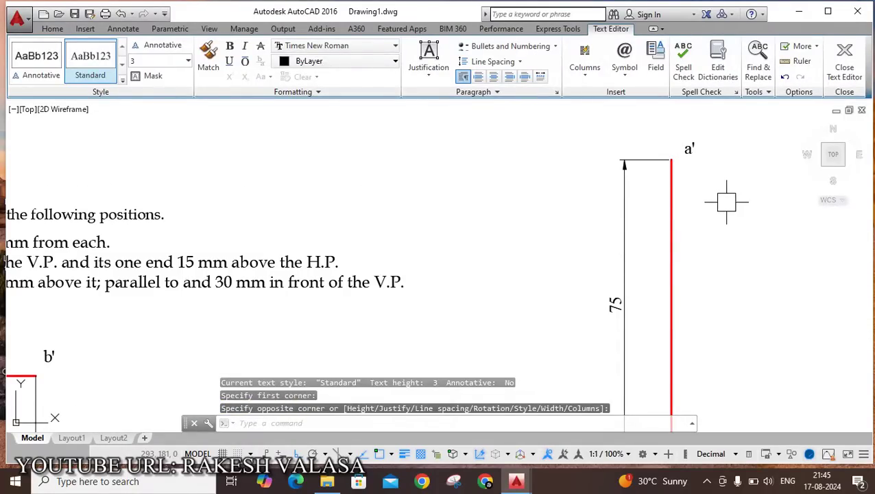
Add the text label b' beside the lower end of the red vertical line
scroll(726, 240, "down", 4)
scroll(728, 293, "up", 5)
key("Return")
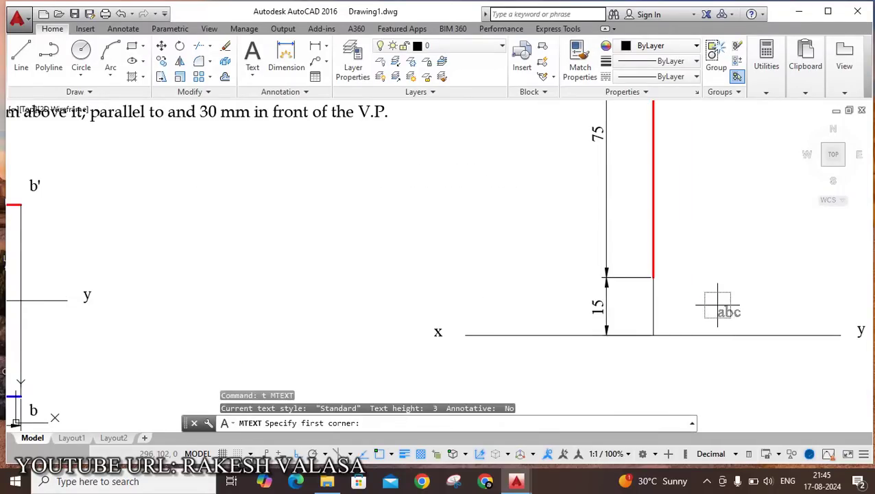
scroll(719, 306, "up", 2)
left_click(652, 260)
left_click(725, 300)
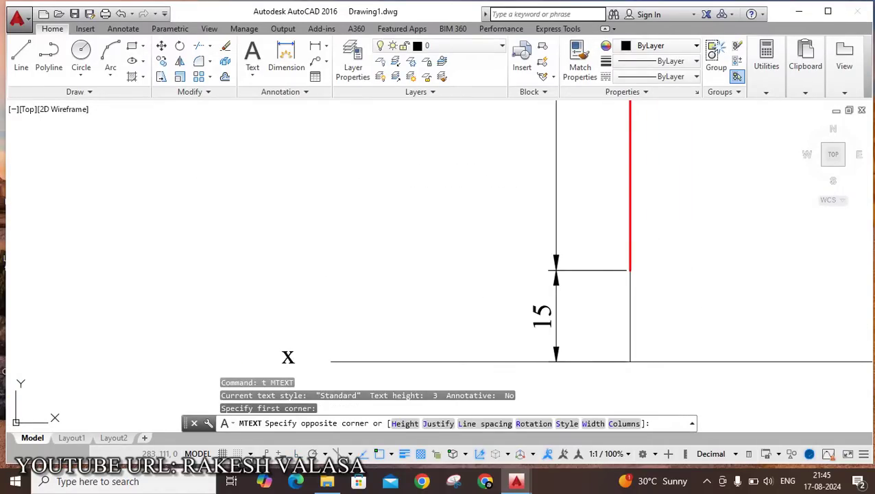
type("b")
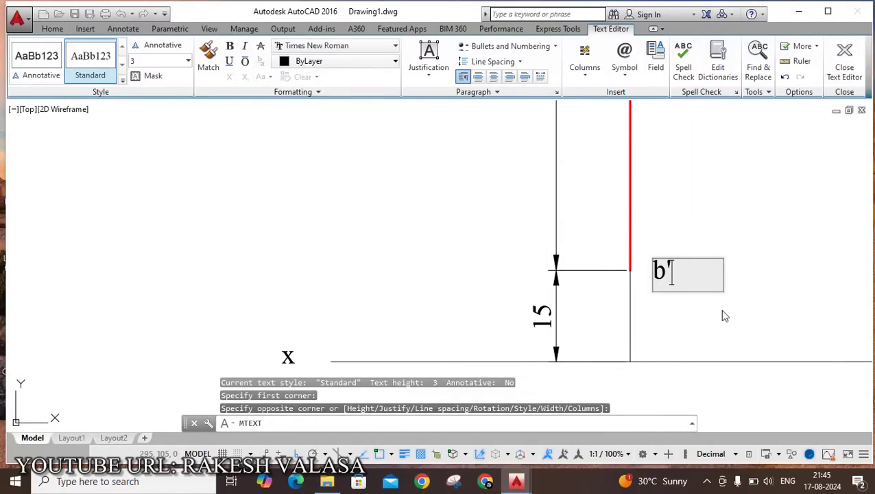
left_click(724, 316)
scroll(672, 295, "down", 4)
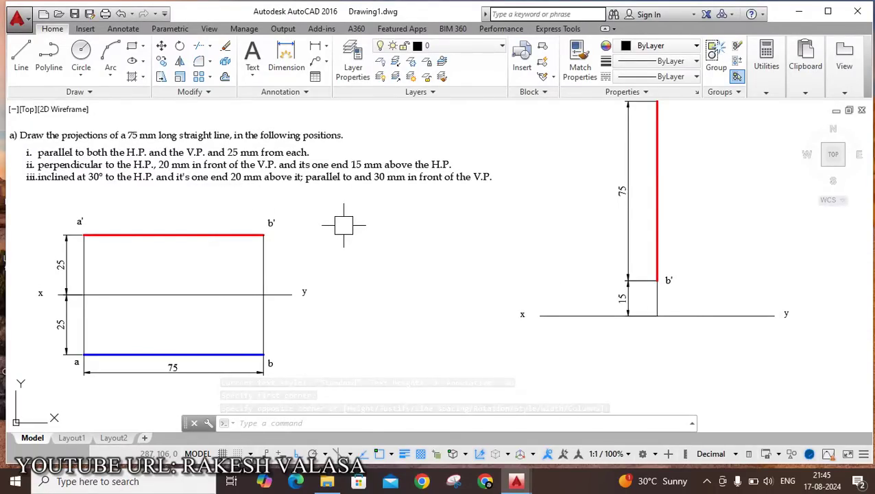
Draw a 20 mm line straight down from the second xy line's midpoint as the top view projector
type("l")
key("Return")
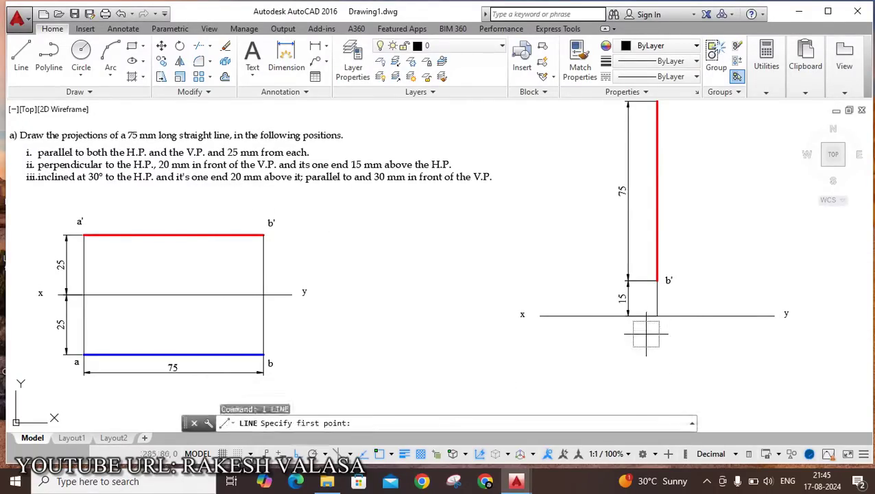
left_click(656, 316)
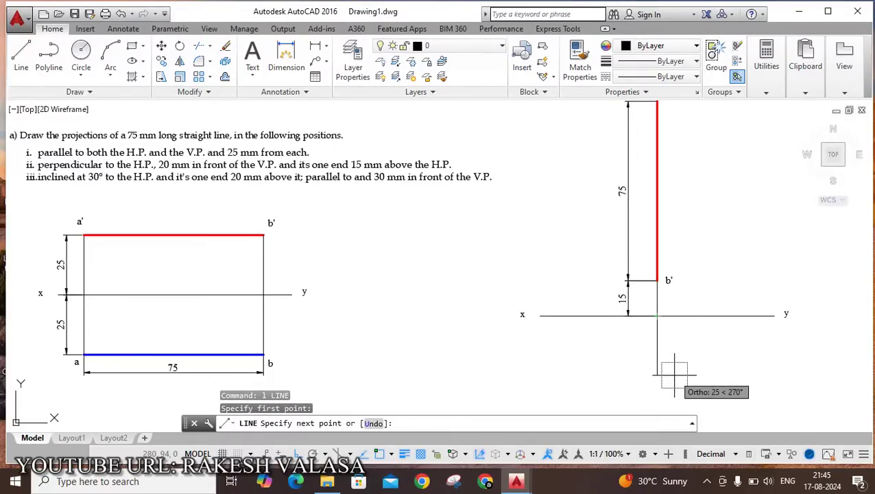
type("20")
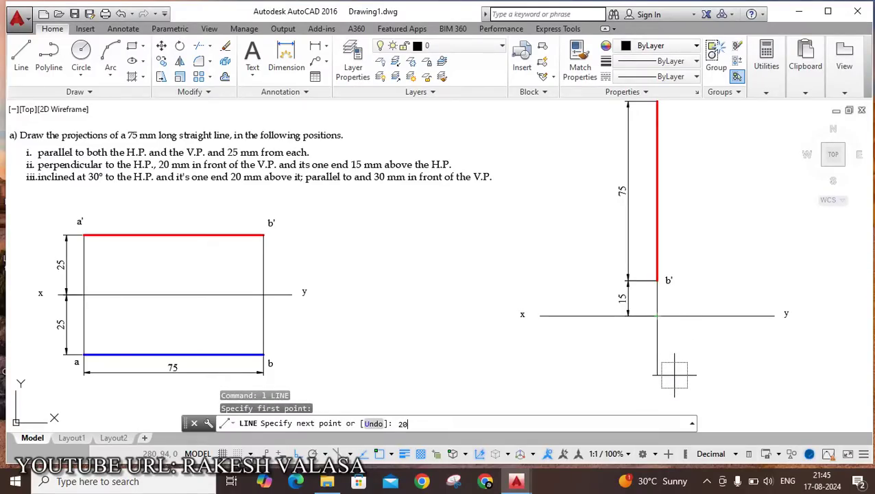
key("Return")
key("Escape")
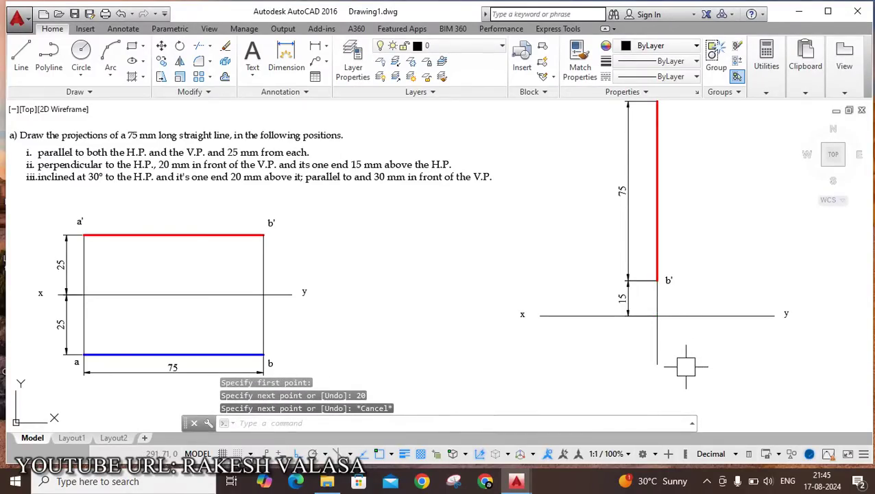
Place a solid donut with inside diameter 0 and outside diameter 2 at the lower end of the 20 mm projector
scroll(666, 373, "down", 2)
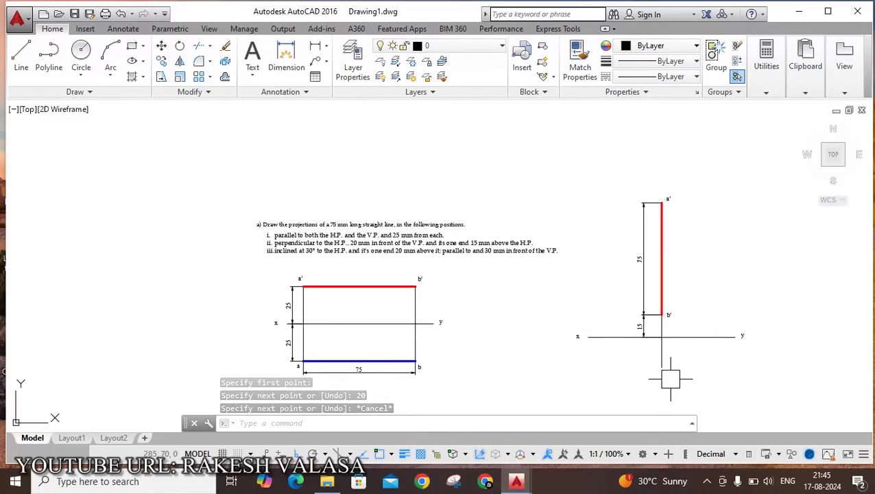
scroll(671, 379, "up", 2)
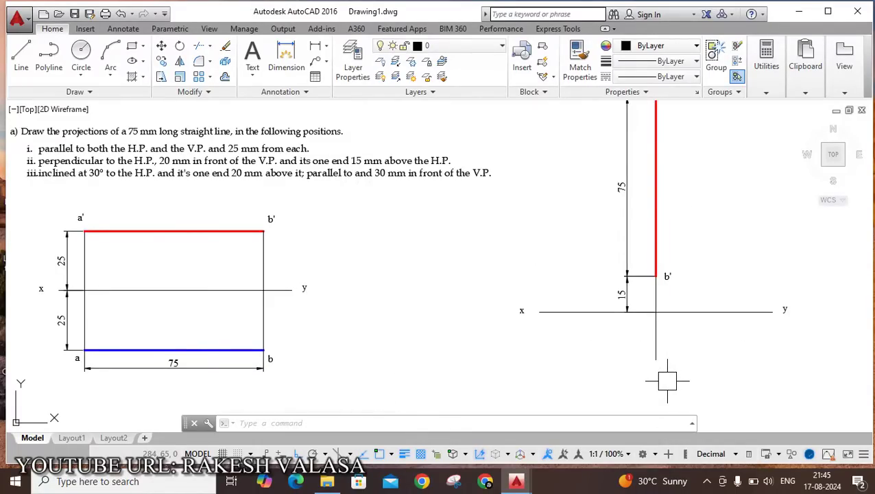
type("do")
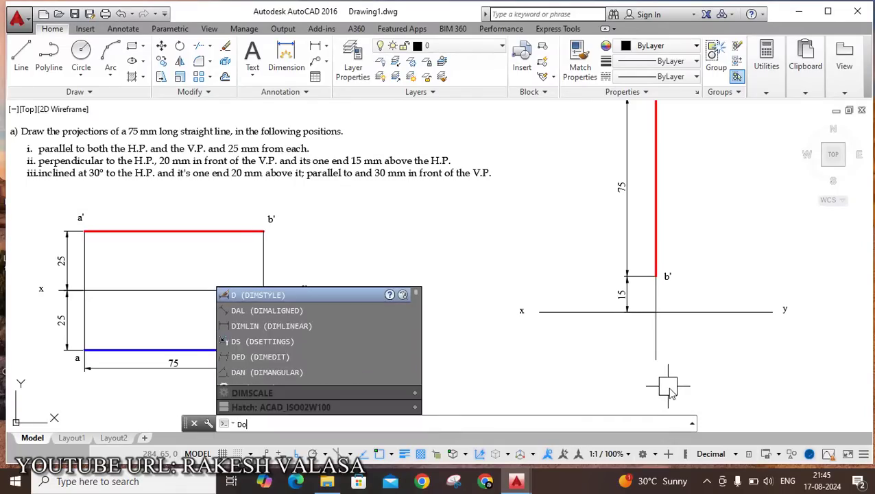
key("Return")
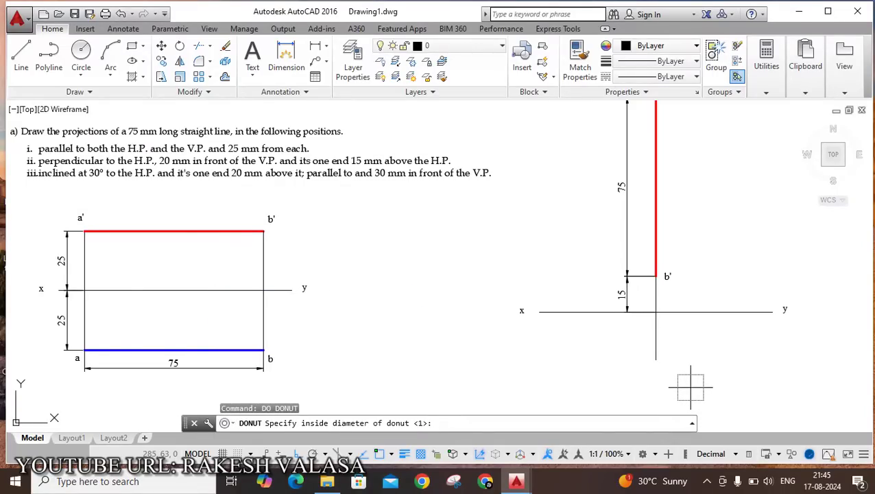
type("0")
key("Return")
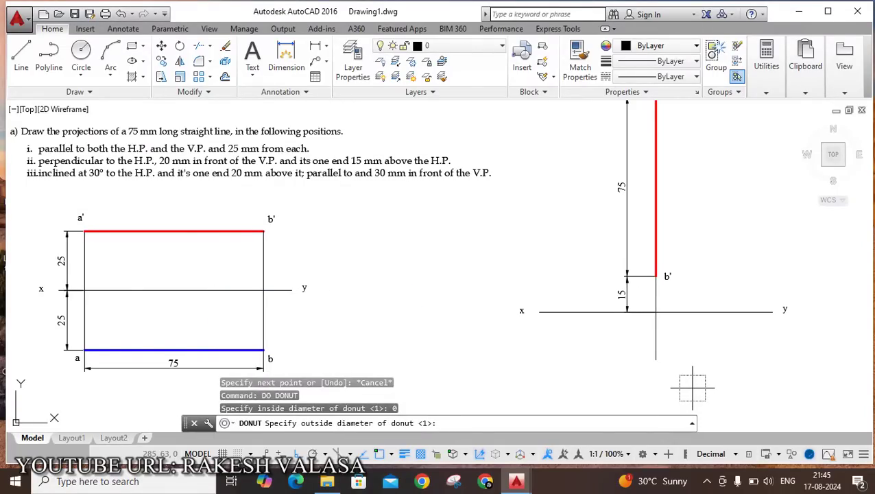
key("Return")
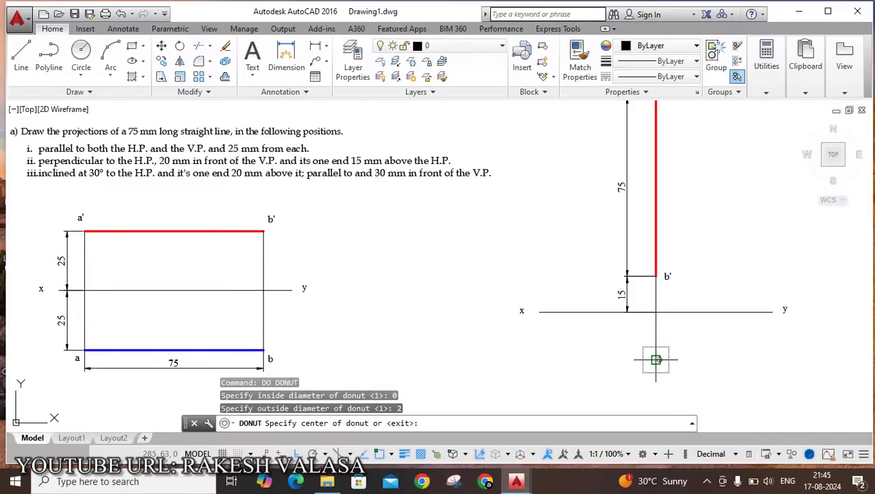
left_click(655, 360)
key("Escape")
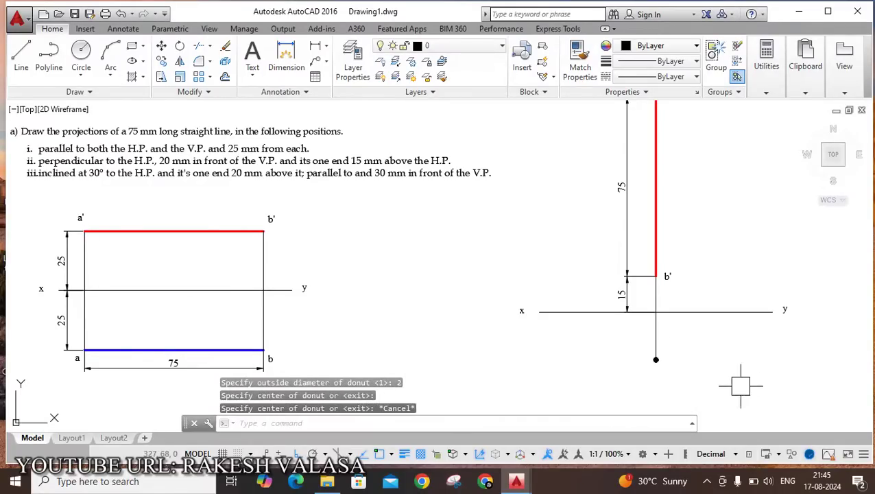
Add a vertical linear dimension from the second xy line to the donut's centre, aligned with the 15 mm dimension
scroll(661, 377, "up", 3)
scroll(658, 336, "down", 2)
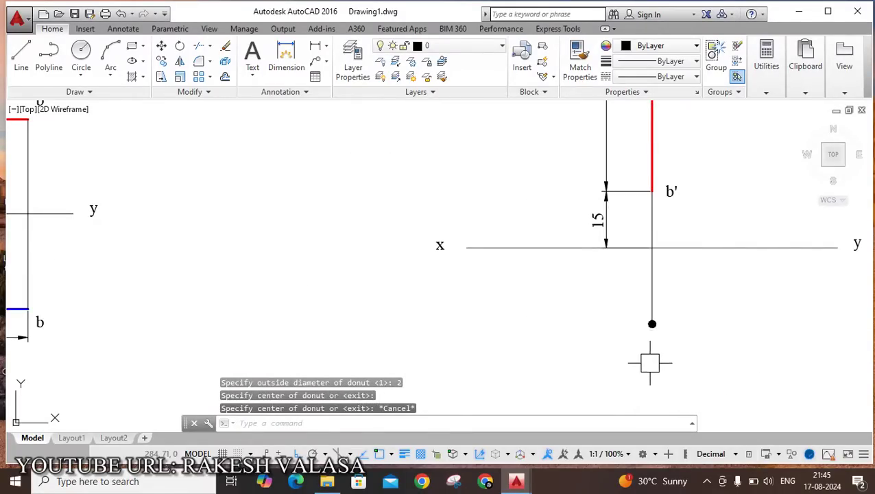
type("dli")
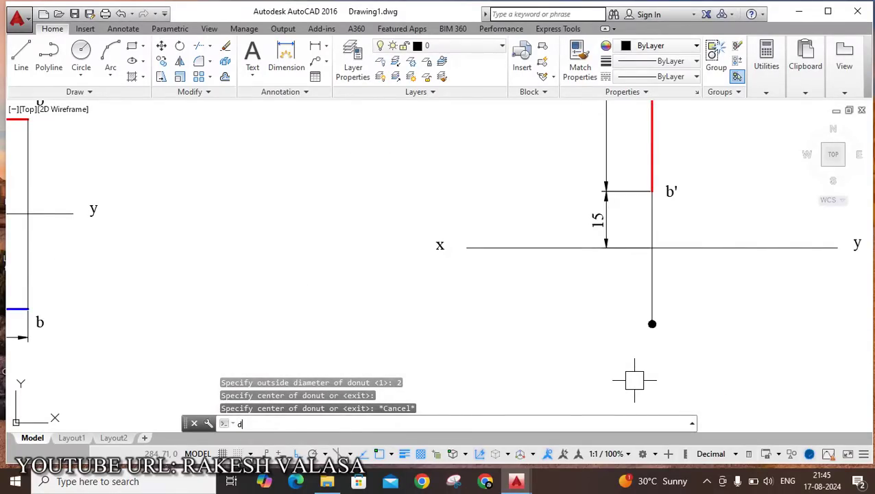
key("Return")
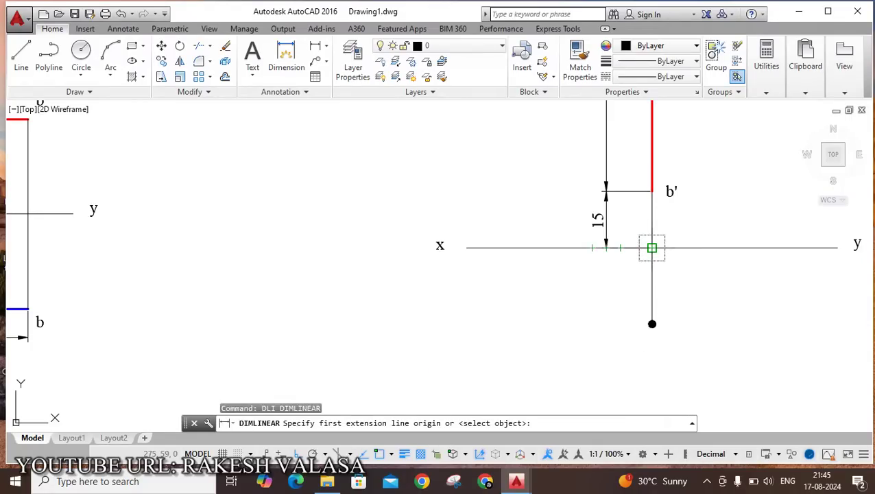
left_click(652, 248)
scroll(645, 332, "up", 3)
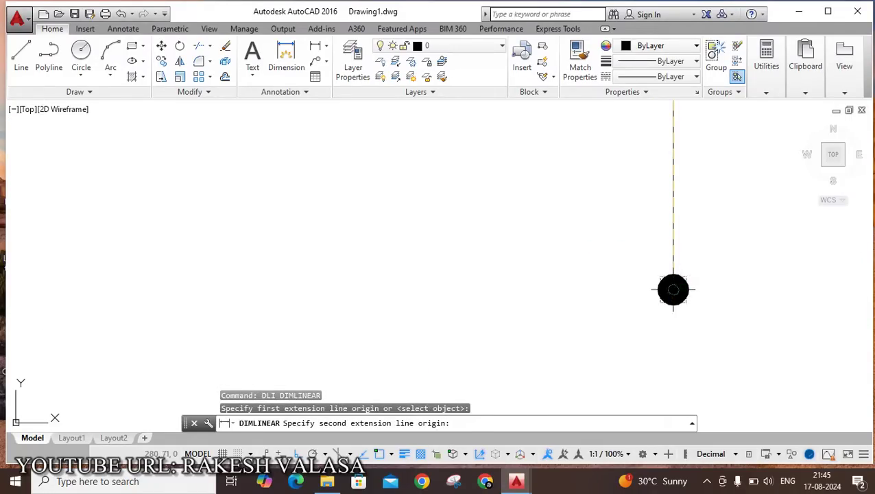
left_click(672, 289)
scroll(635, 312, "down", 1)
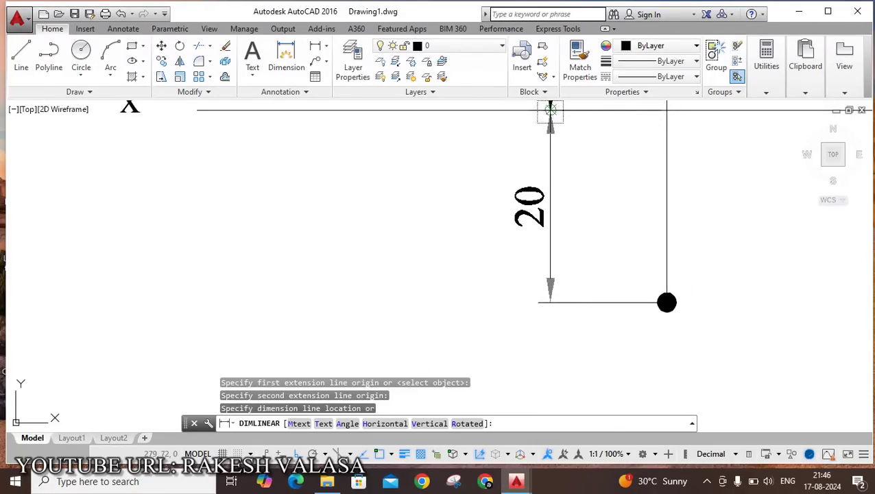
left_click(550, 110)
scroll(549, 113, "down", 3)
scroll(605, 339, "down", 2)
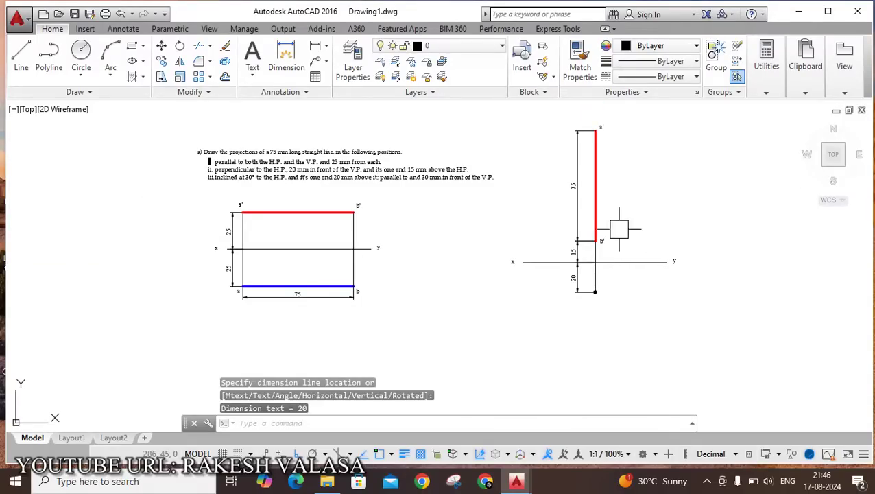
Copy the first drawing's xy line with its x and y labels about 148 mm straight down
scroll(255, 154, "up", 2)
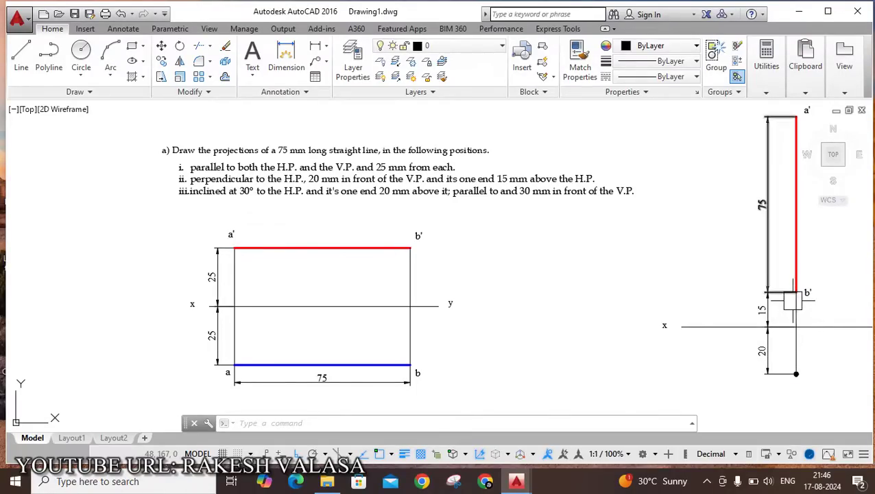
mouse_move(550, 328)
middle_mouse_down()
mouse_move(570, 256)
mouse_move(559, 333)
middle_mouse_up()
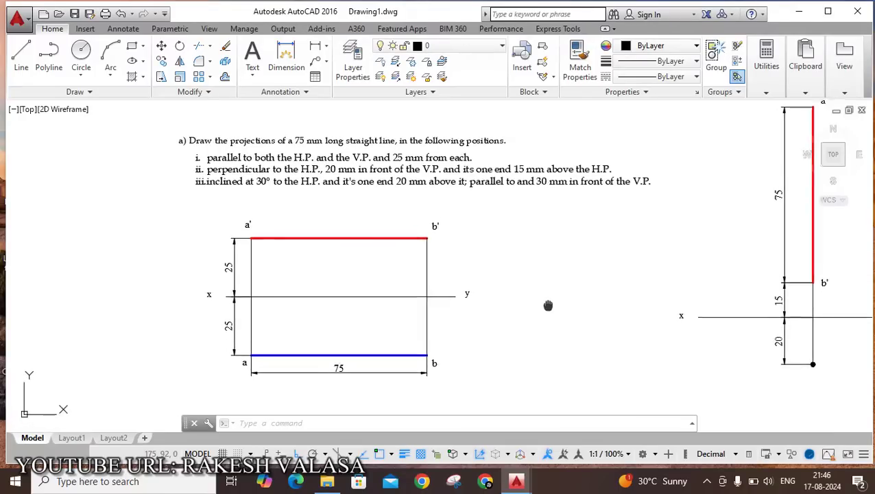
middle_click_drag(549, 307, 564, 161)
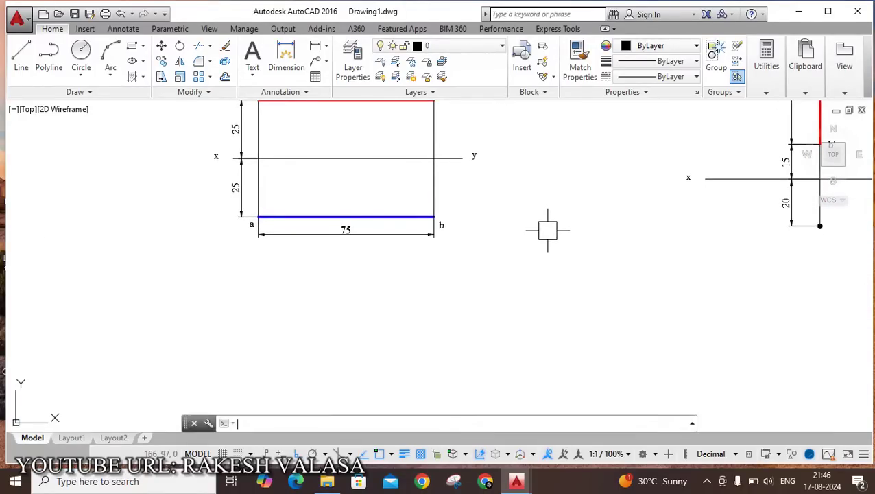
type("CO")
key("Return")
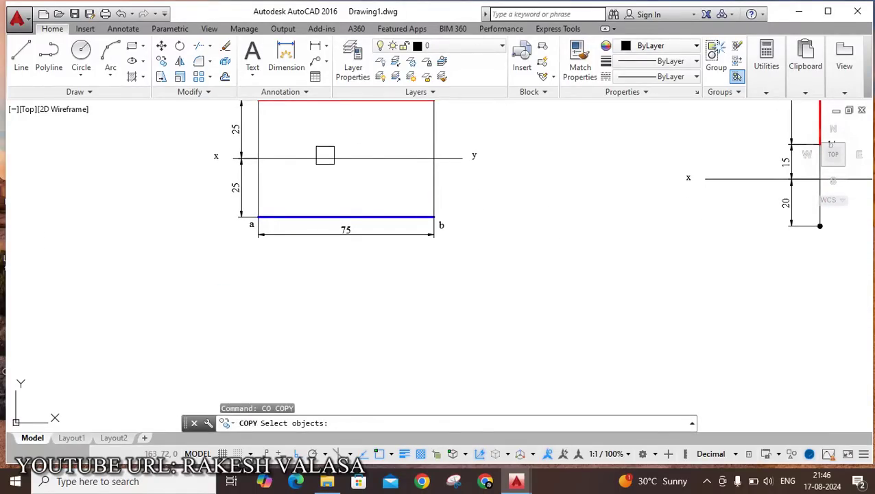
left_click(323, 156)
left_click(211, 155)
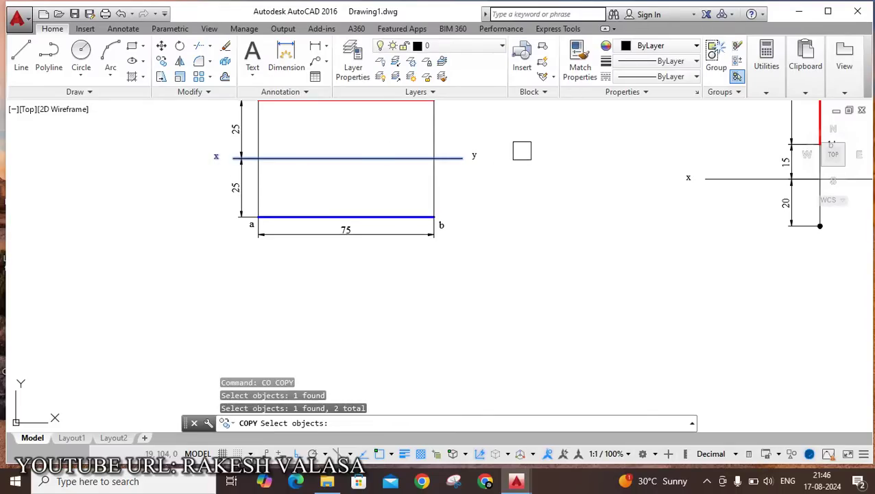
left_click(479, 156)
key("Return")
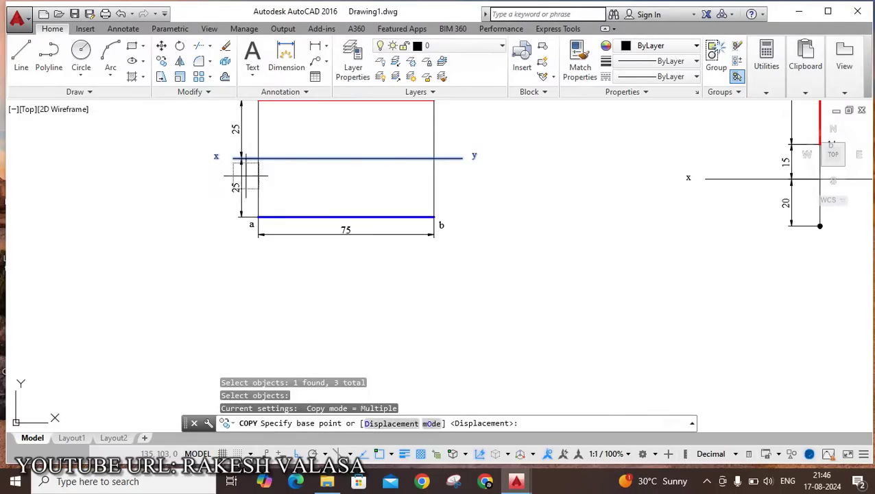
left_click(331, 157)
scroll(333, 160, "down", 5)
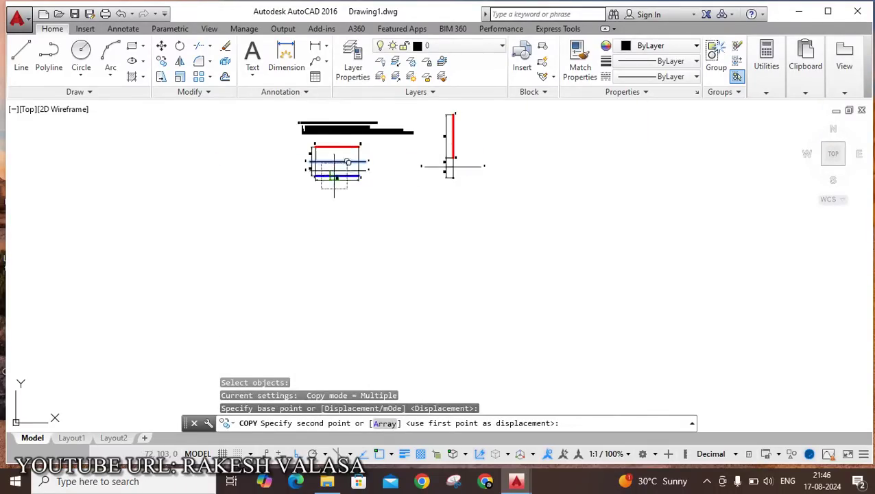
left_click(381, 247)
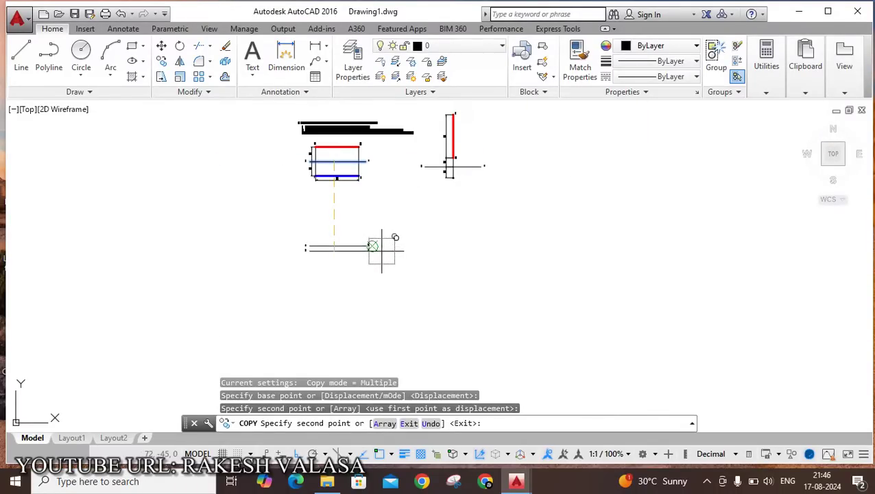
key("Escape")
Draw a 20 mm line straight up from a point on the copied xy line near its x end
scroll(337, 249, "up", 5)
scroll(339, 251, "down", 3)
scroll(419, 192, "up", 5)
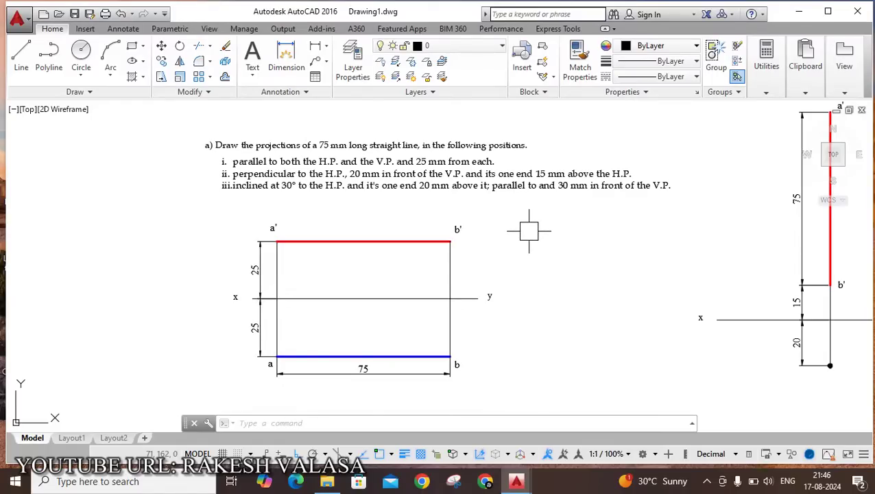
middle_click_drag(486, 213, 502, 143)
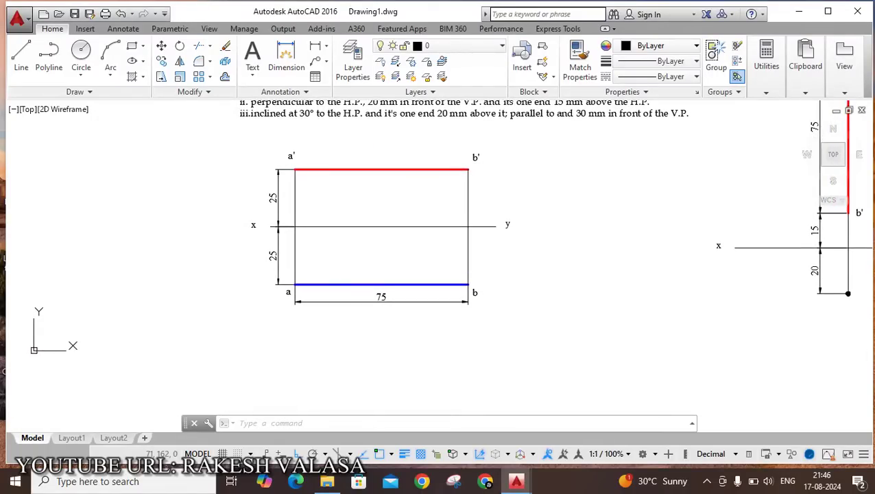
middle_click_drag(556, 275, 559, 184)
scroll(562, 243, "down", 4)
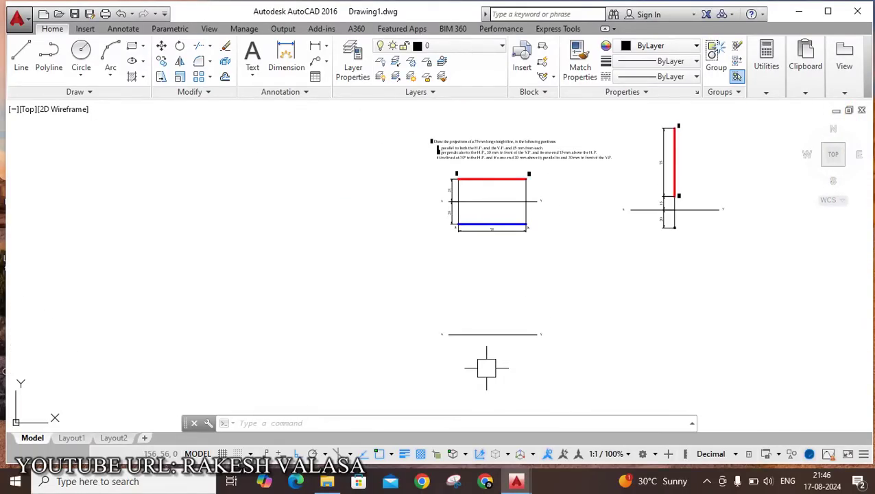
scroll(486, 368, "up", 2)
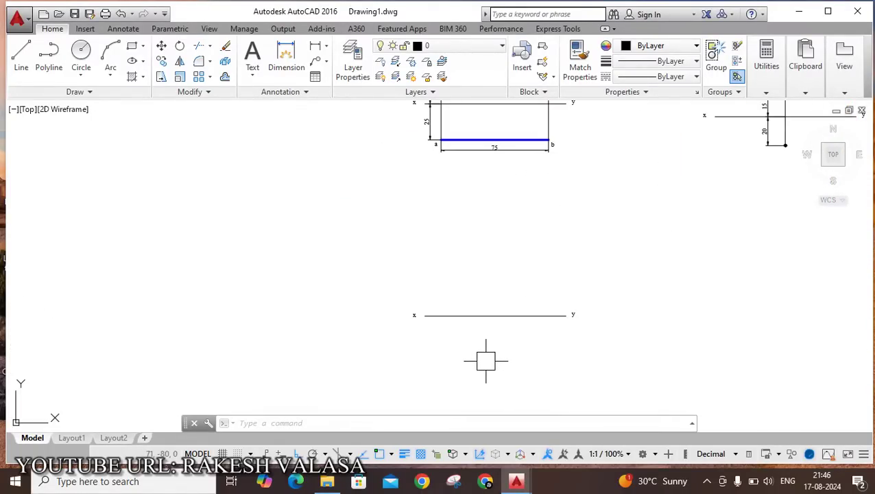
type("l")
key("Return")
scroll(453, 321, "up", 2)
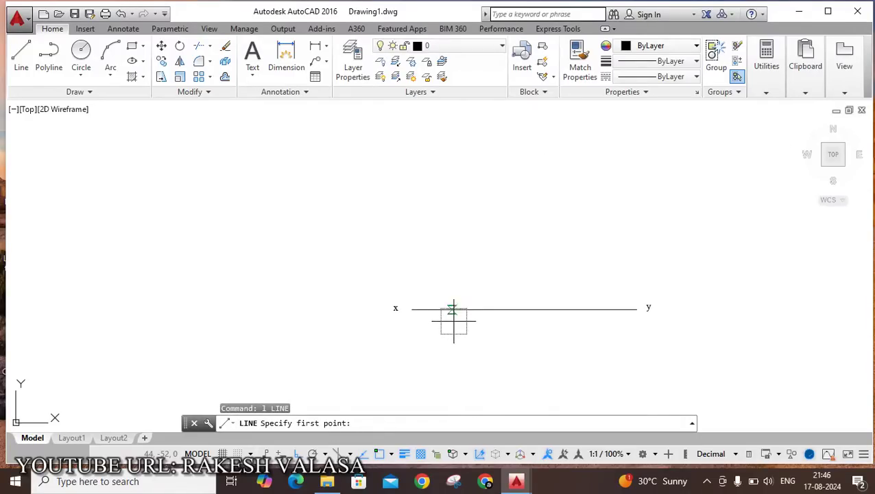
left_click(449, 308)
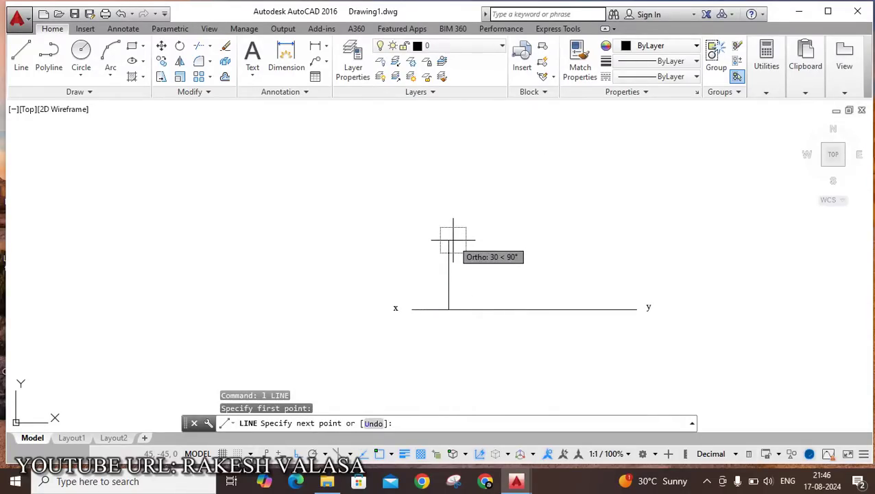
type("20")
key("Return")
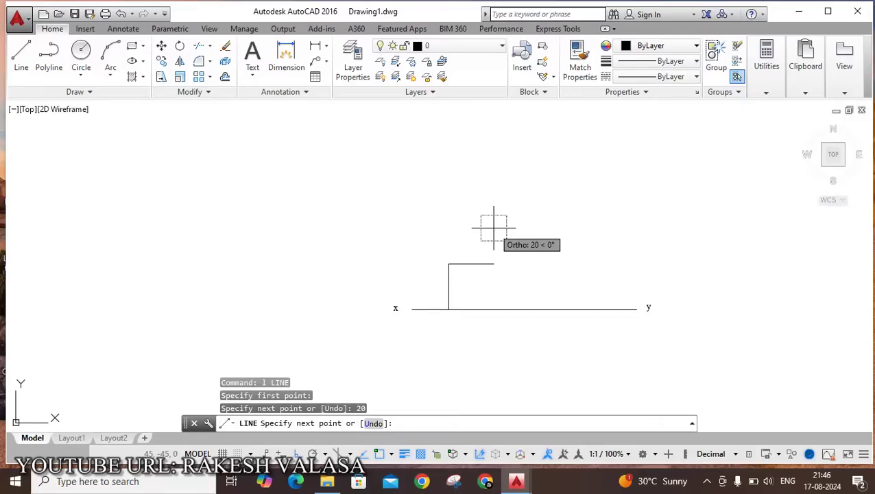
scroll(488, 268, "down", 2)
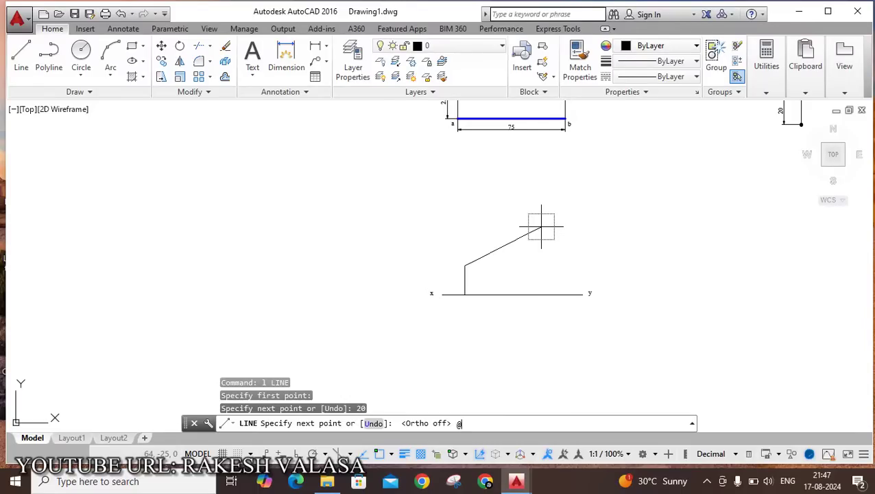
key("Escape")
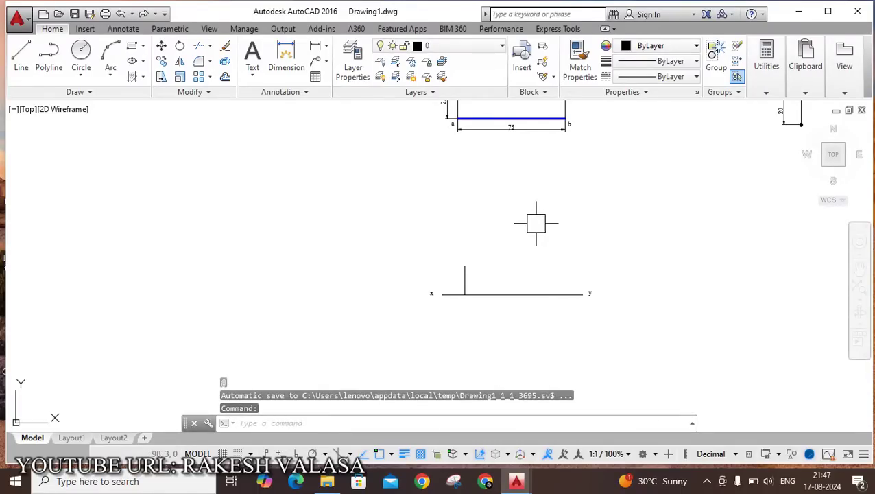
type("l")
key("Return")
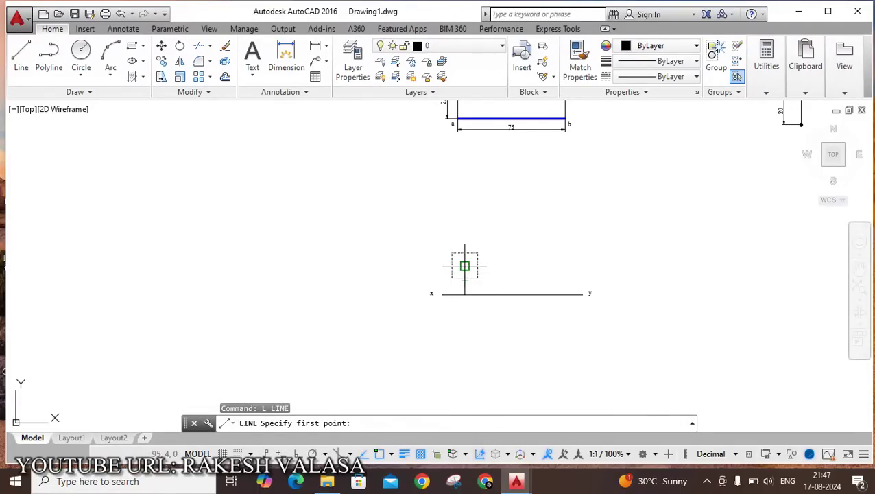
left_click(465, 266)
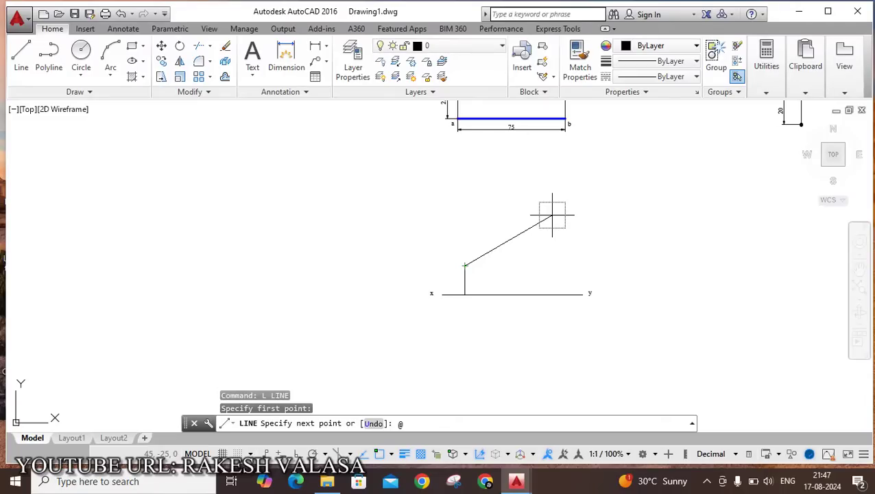
key("Escape")
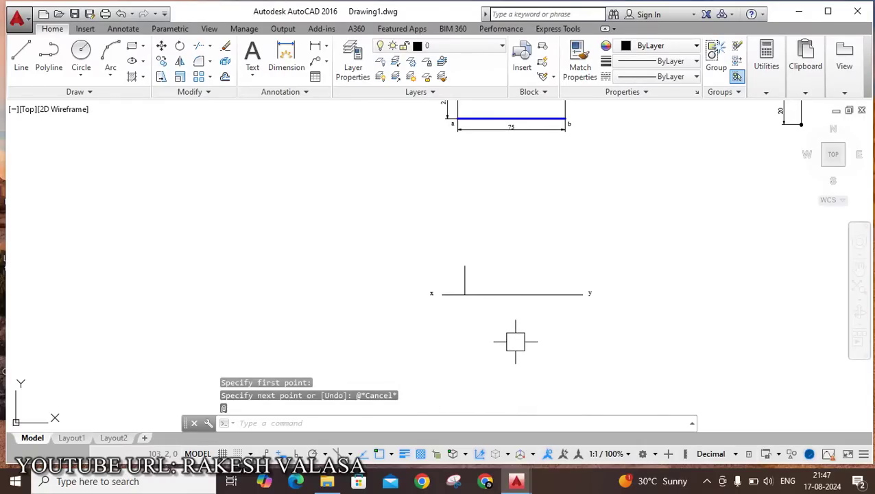
Draw a 75 mm line inclined at 30° from the upper end of the 20 mm vertical line
key("Return")
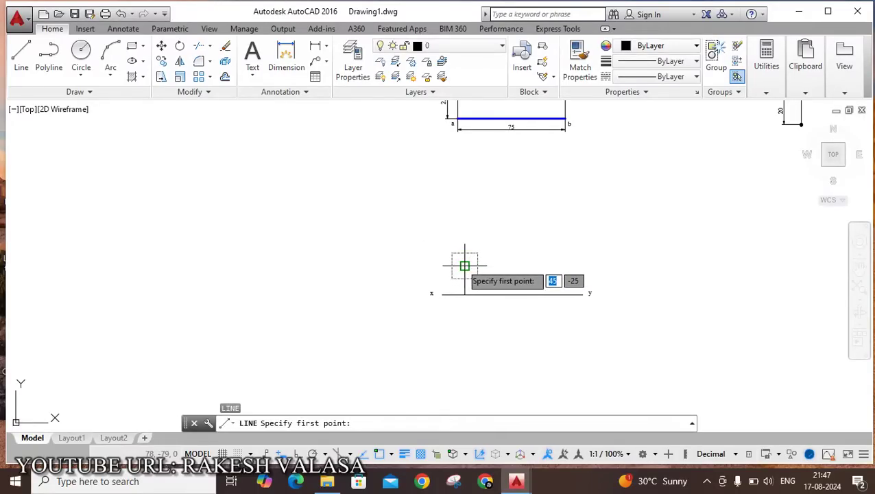
left_click(464, 266)
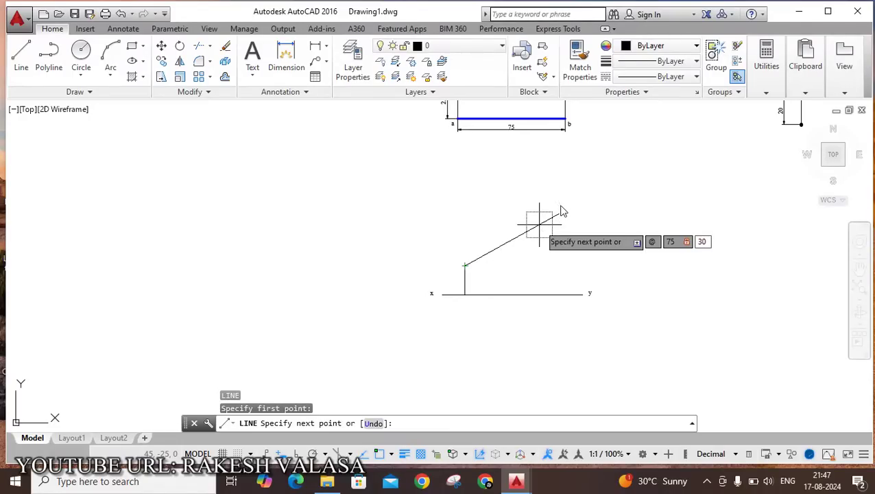
key("Return")
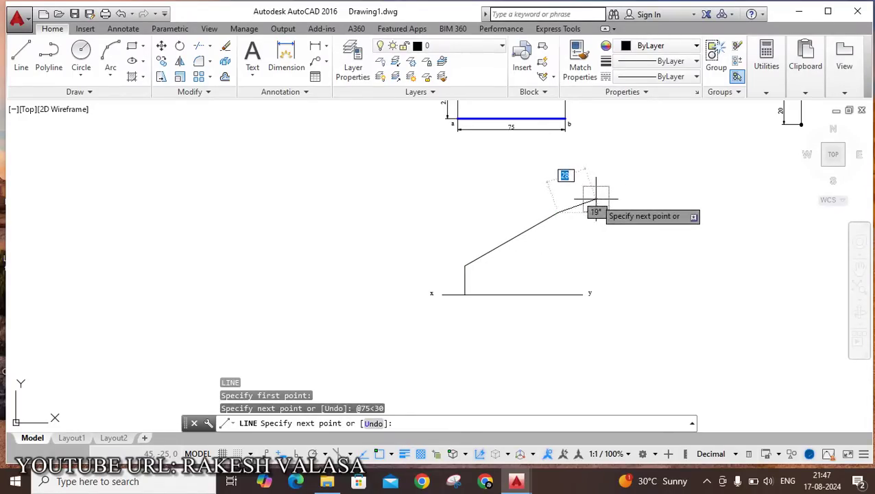
key("Escape")
Add the text label a' beside the lower end of the inclined line
scroll(507, 275, "up", 2)
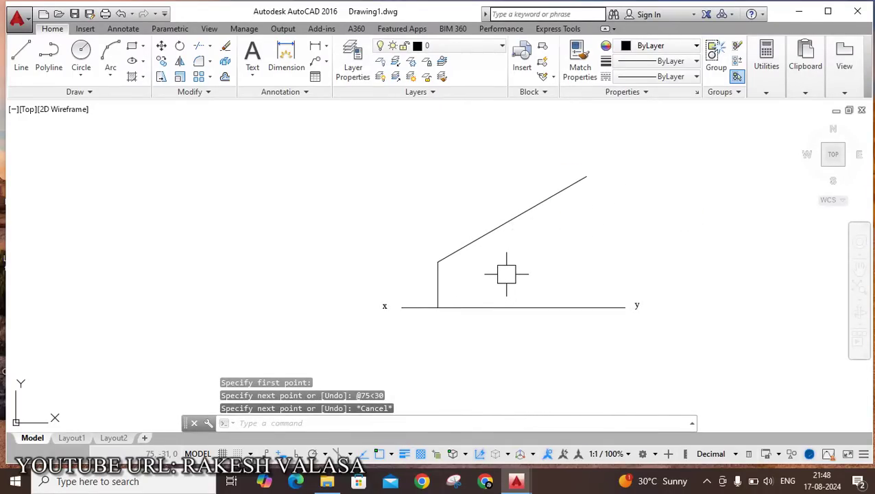
key("Return")
scroll(425, 278, "up", 1)
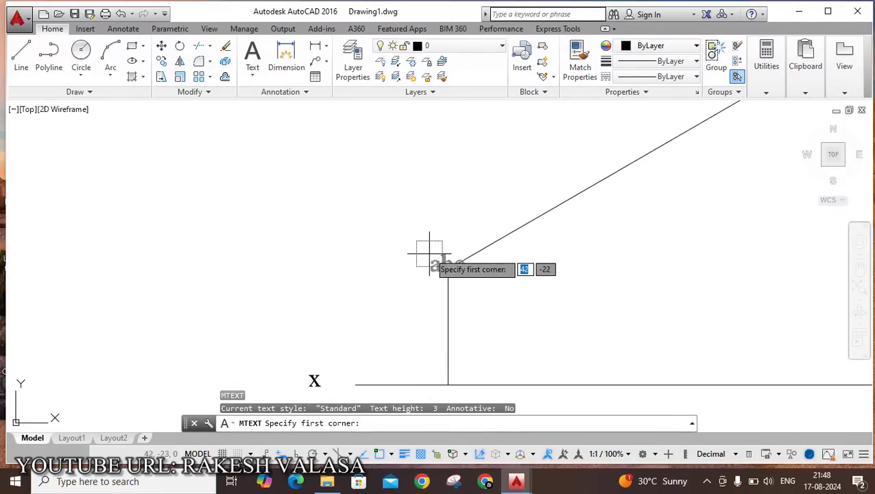
left_click(415, 269)
left_click(431, 280)
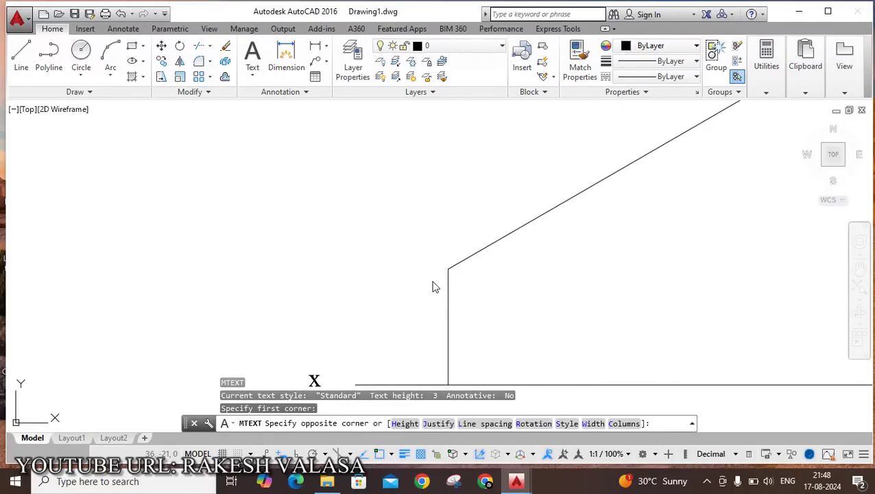
type("a'")
left_click(495, 291)
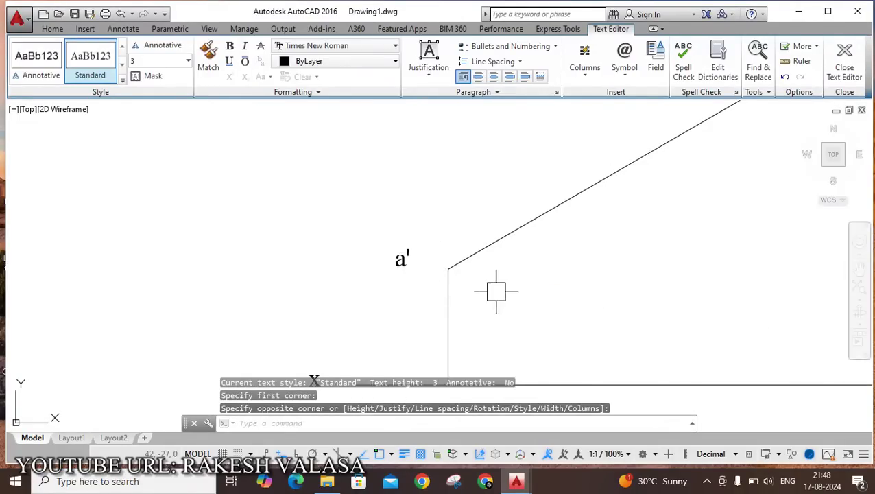
Add the text label b' just above the upper end of the inclined line
scroll(496, 290, "down", 3)
scroll(643, 187, "up", 2)
key("Return")
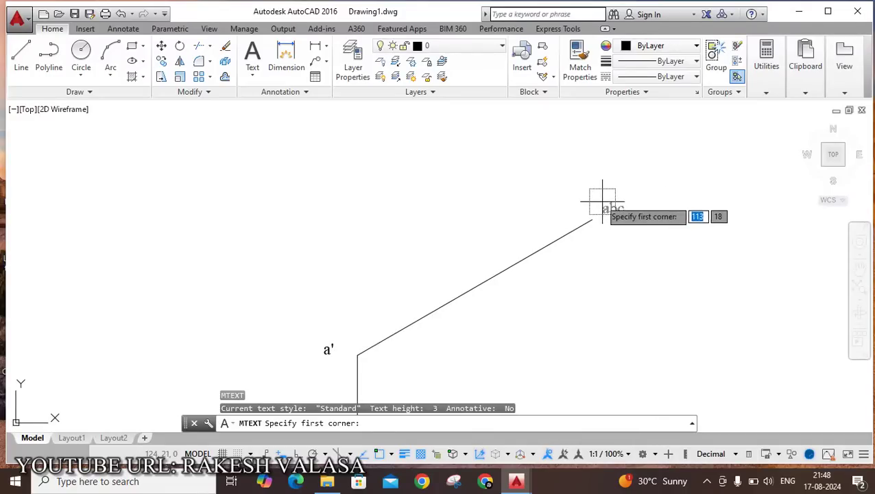
left_click(592, 184)
left_click(634, 215)
type("b")
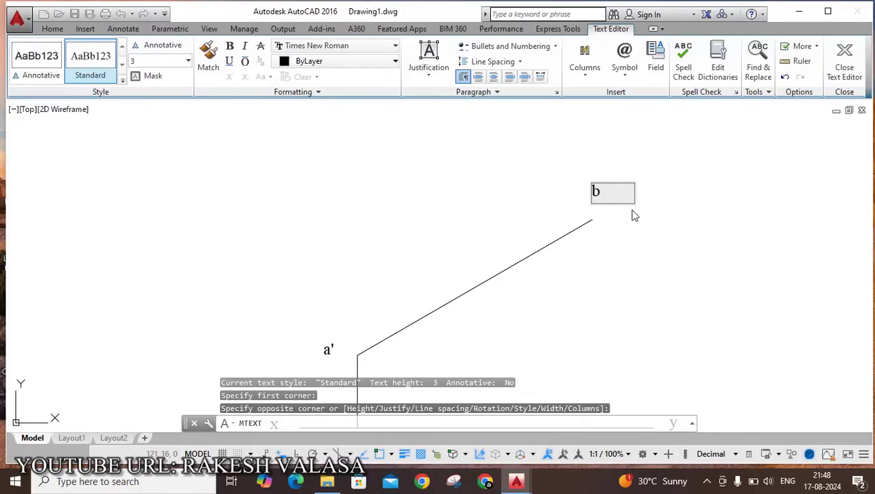
left_click(637, 230)
scroll(636, 230, "down", 2)
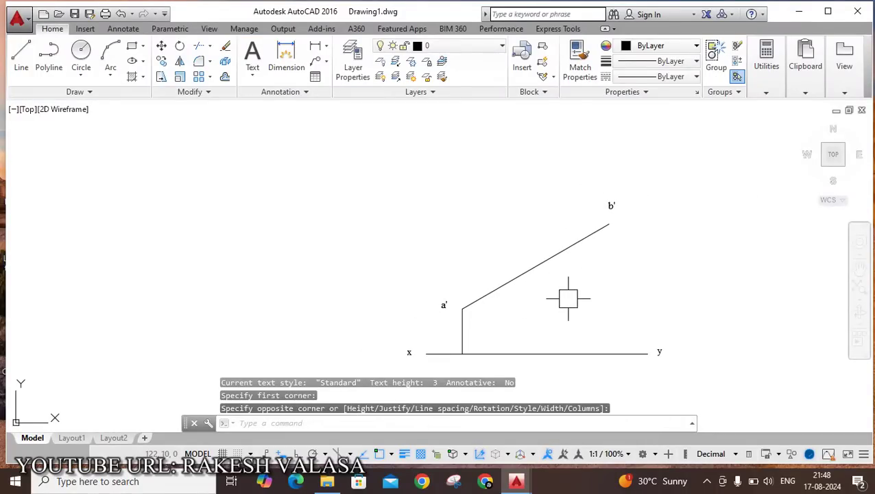
Check the problem statement for the third position's distance in front of the V.P
scroll(552, 306, "down", 2)
scroll(560, 310, "up", 2)
scroll(552, 309, "down", 4)
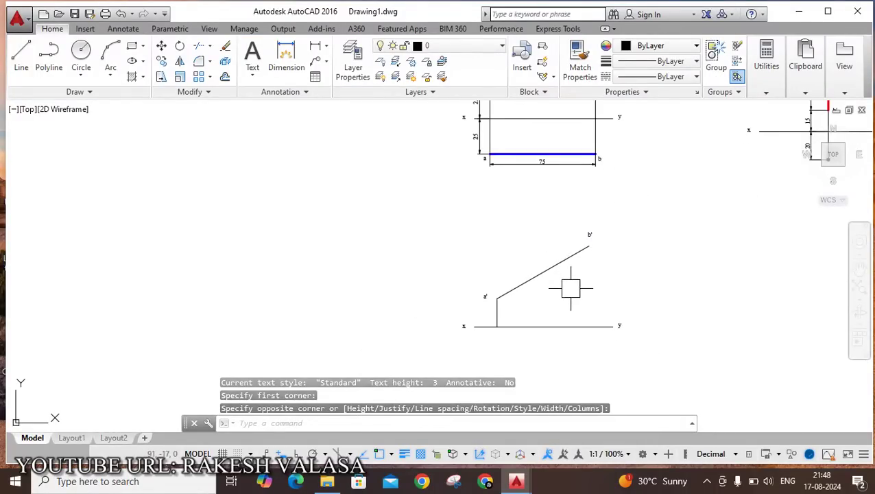
scroll(528, 315, "up", 2)
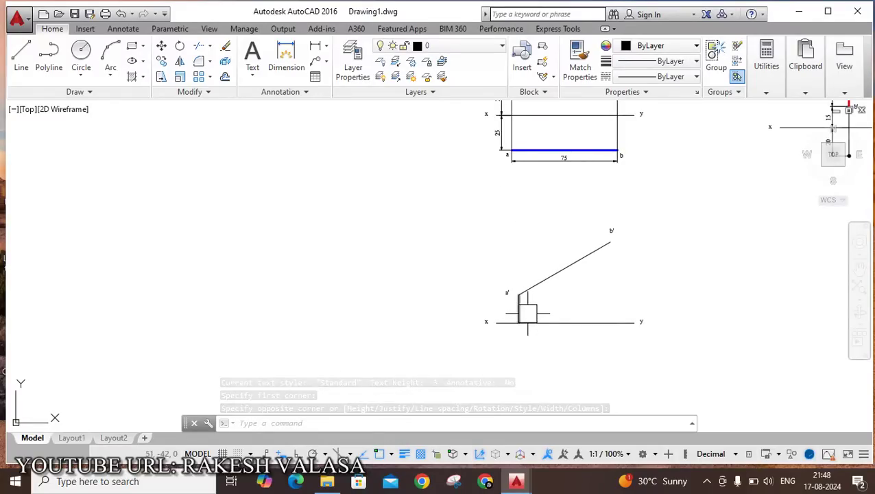
scroll(539, 328, "down", 2)
scroll(614, 155, "up", 4)
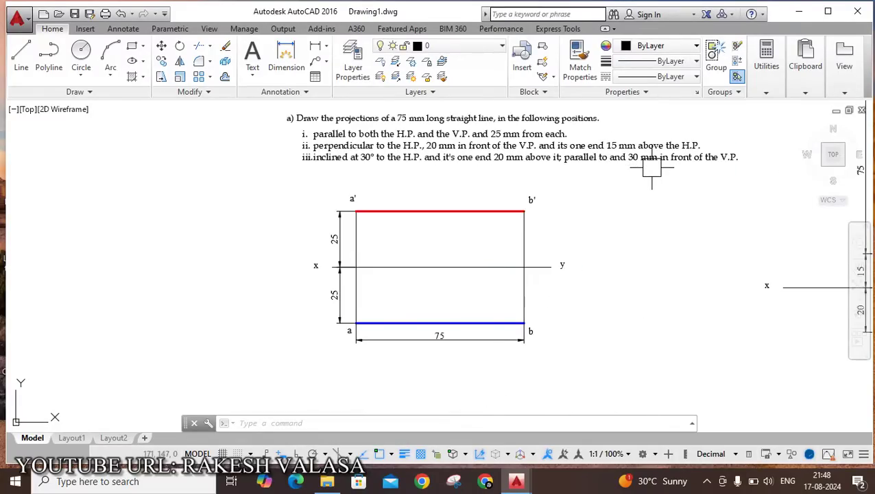
scroll(683, 197, "up", 1)
scroll(674, 299, "down", 3)
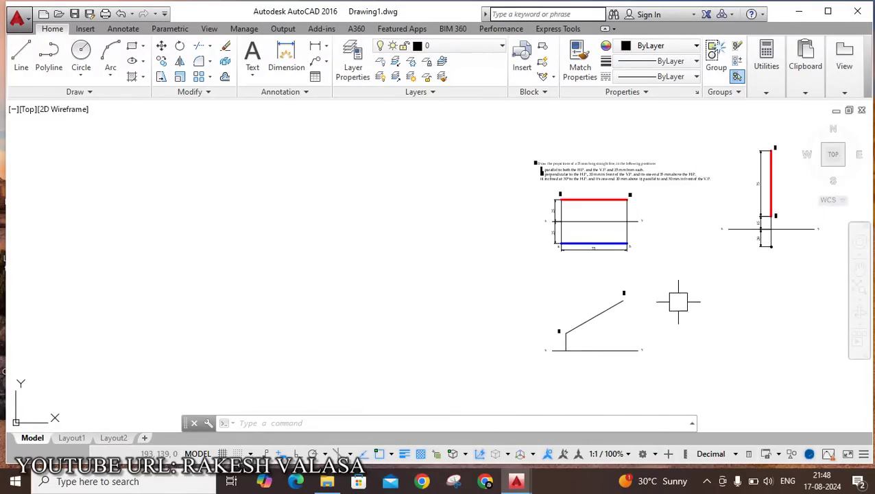
key("ctrl+a")
scroll(594, 279, "down", 1)
key("Escape")
scroll(556, 307, "up", 1)
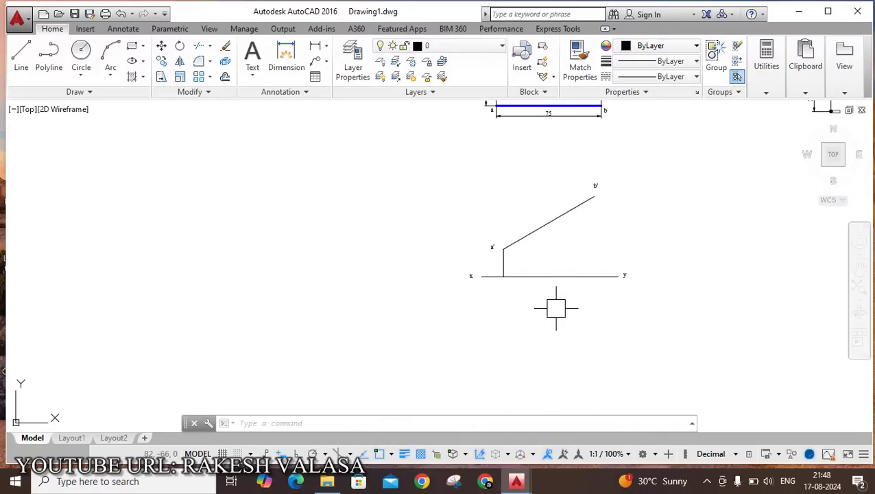
Draw a 30 mm line straight down from the foot of the 20 mm vertical line on xy, with ortho on
scroll(525, 301, "up", 1)
type("l")
key("Return")
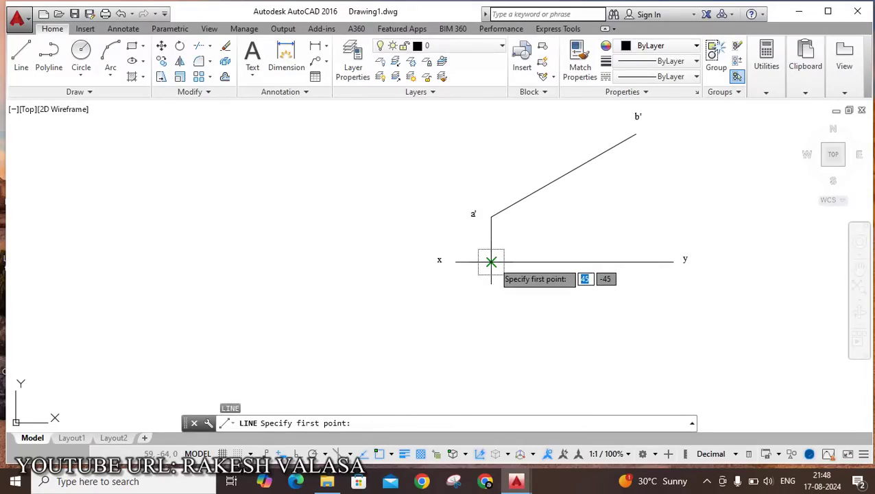
left_click(490, 261)
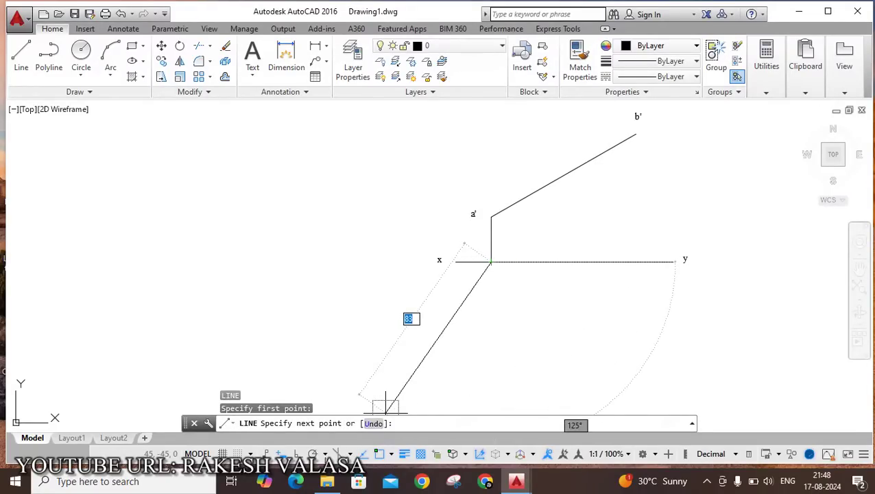
key("F8")
type("3")
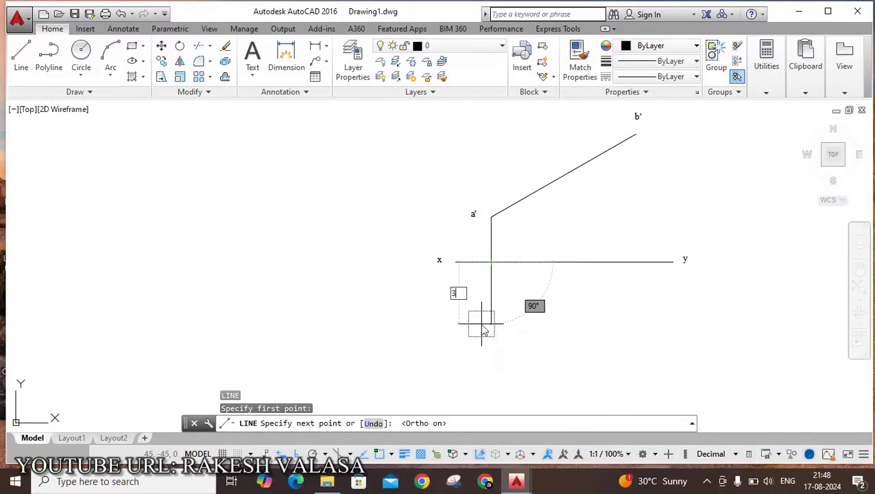
type("0")
key("Return")
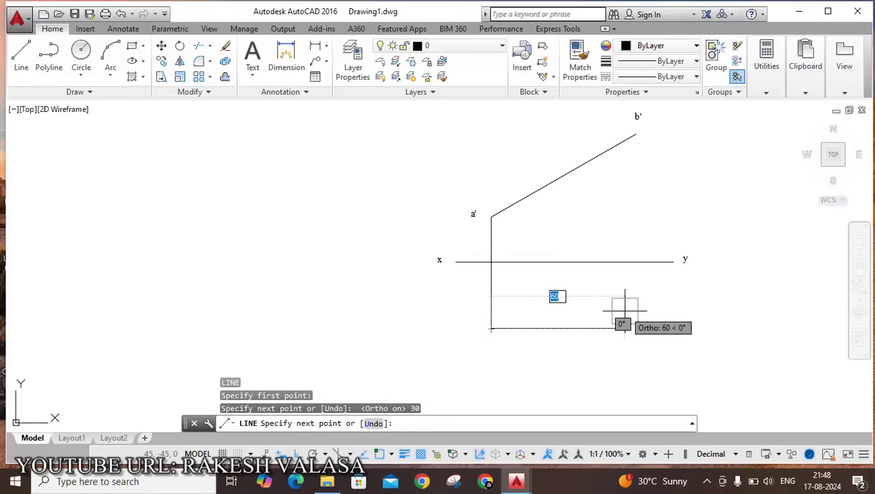
Continue with a horizontal line to the point directly below b' and a vertical line up to b'
mouse_move(635, 134)
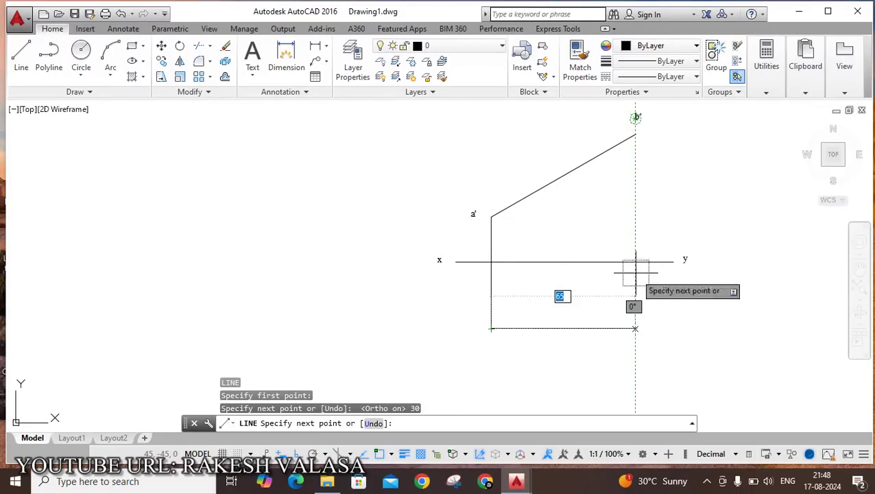
left_click(635, 329)
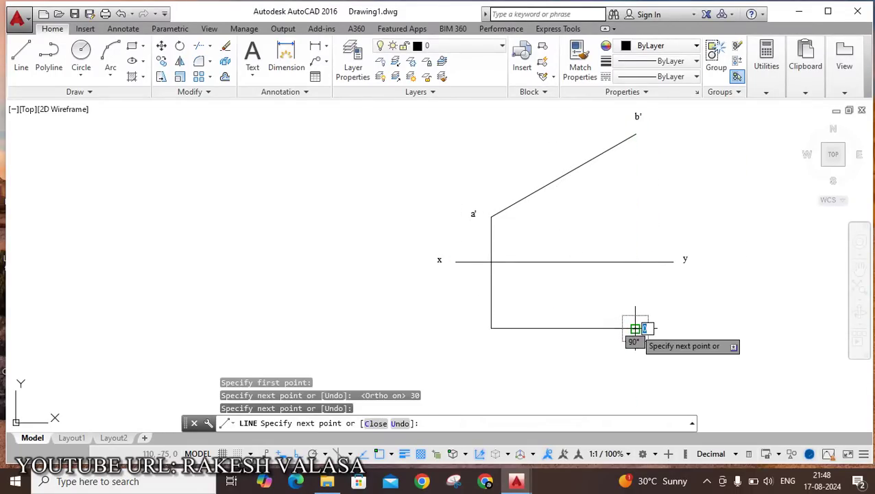
left_click(636, 136)
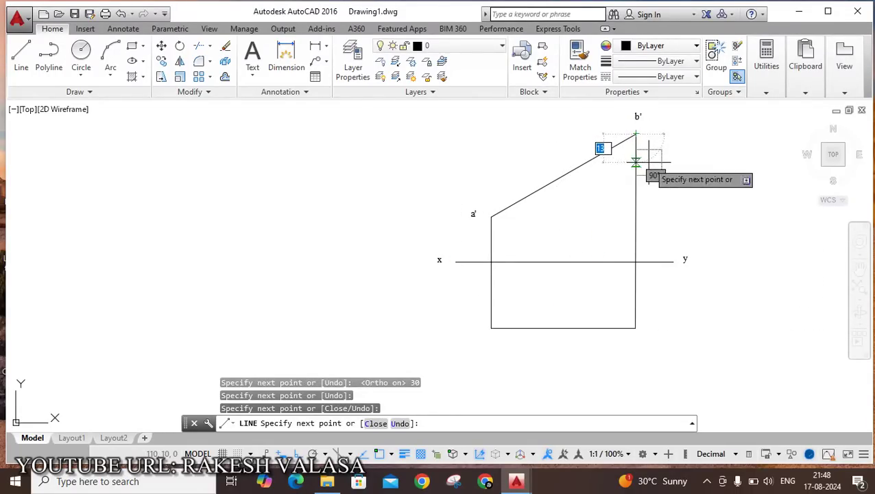
key("Escape")
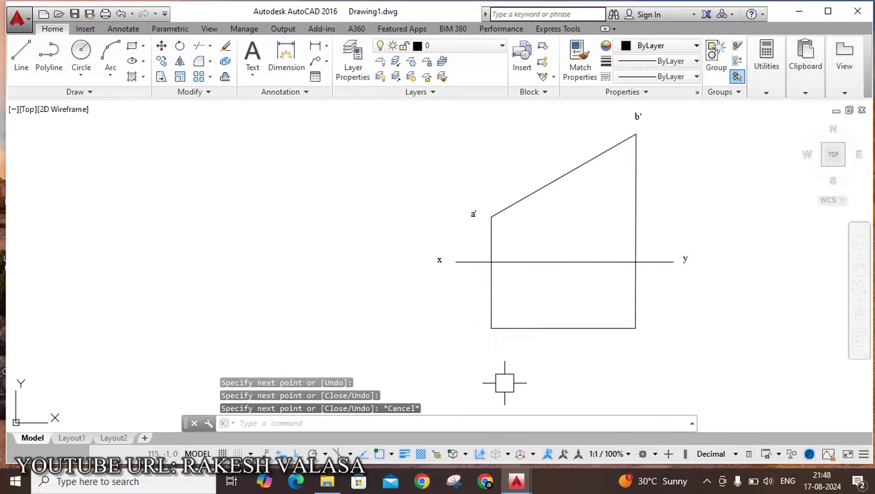
Add the text label a beside the end of the horizontal line below a'
scroll(505, 381, "up", 2)
type("mt")
key("Return")
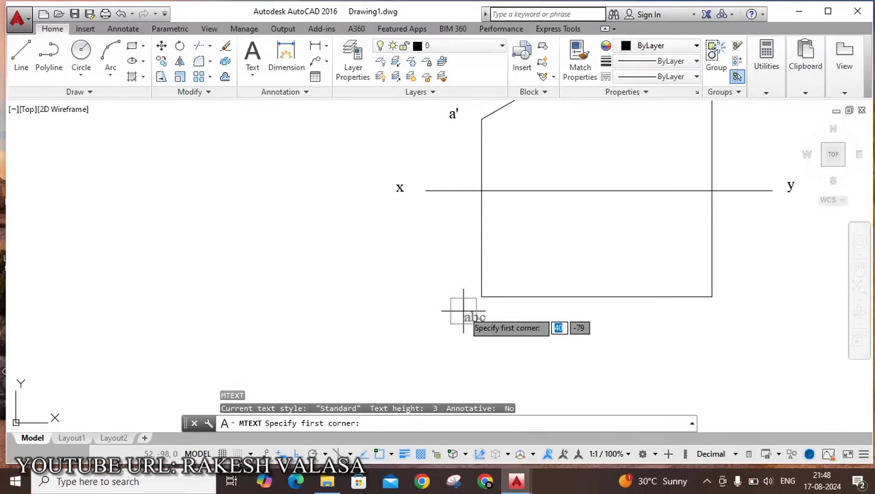
scroll(455, 304, "up", 2)
left_click(499, 331)
left_click(513, 328)
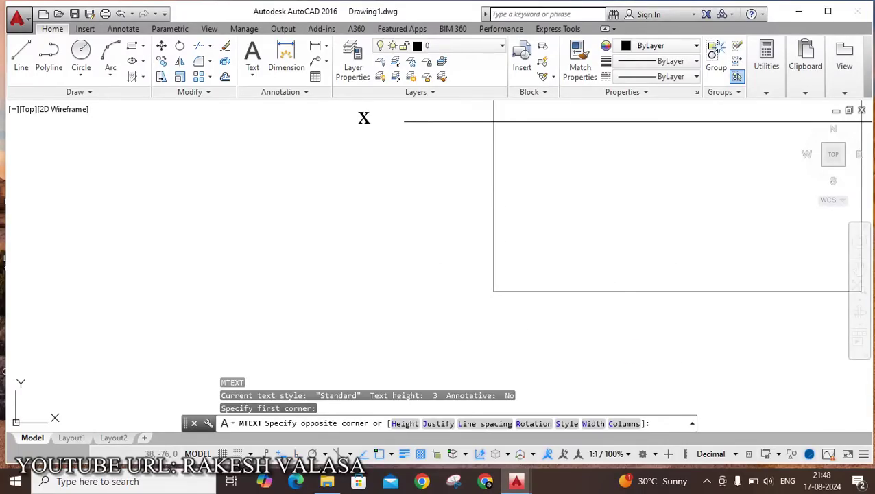
type("a")
left_click(552, 346)
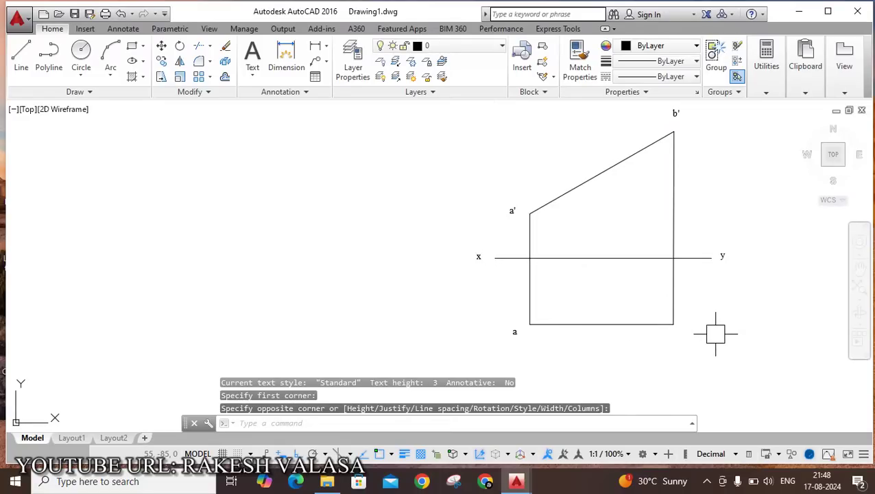
Add the text label b beside the end of the horizontal line below b'
scroll(715, 334, "up", 2)
key("Return")
scroll(645, 333, "up", 3)
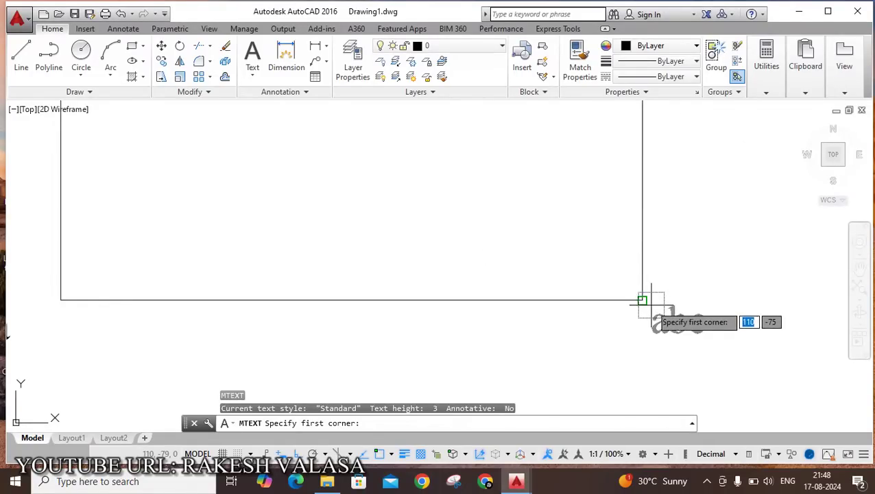
left_click(657, 304)
left_click(696, 351)
type("b")
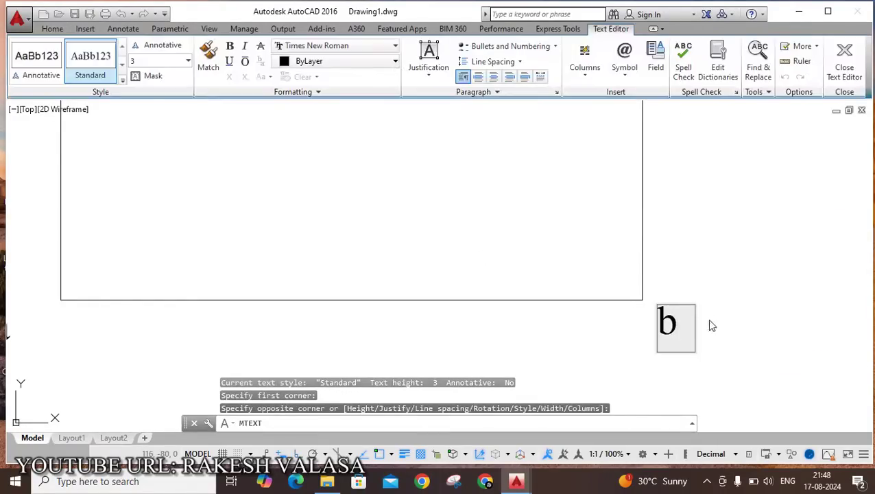
left_click(703, 346)
scroll(700, 353, "down", 5)
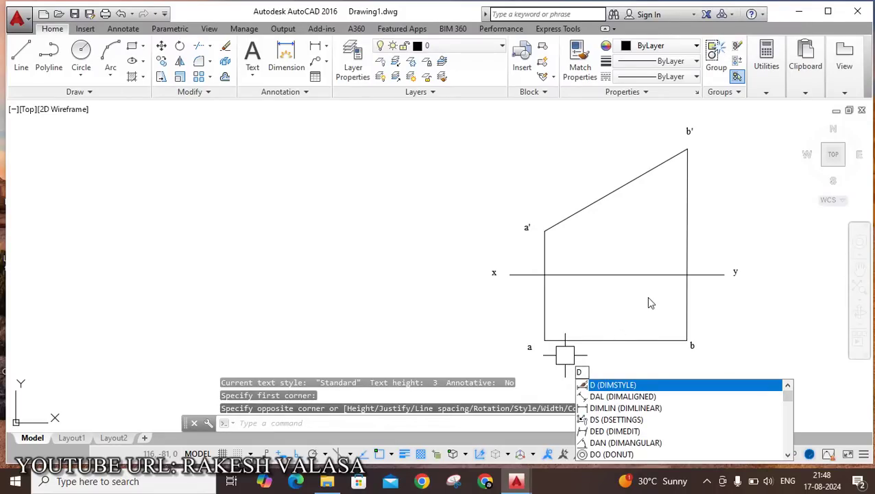
Add a vertical linear dimension from the xy line up to a', placed on the x side of the projector
type("li")
key("Return")
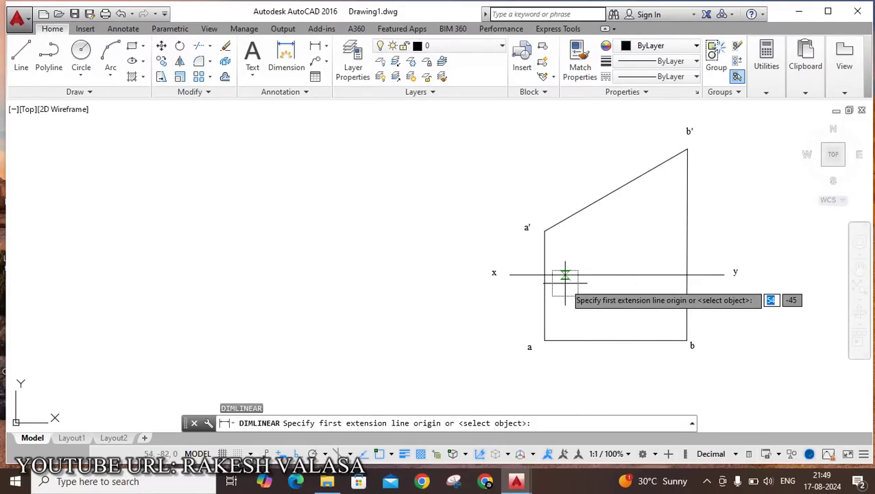
scroll(565, 274, "up", 2)
left_click(531, 270)
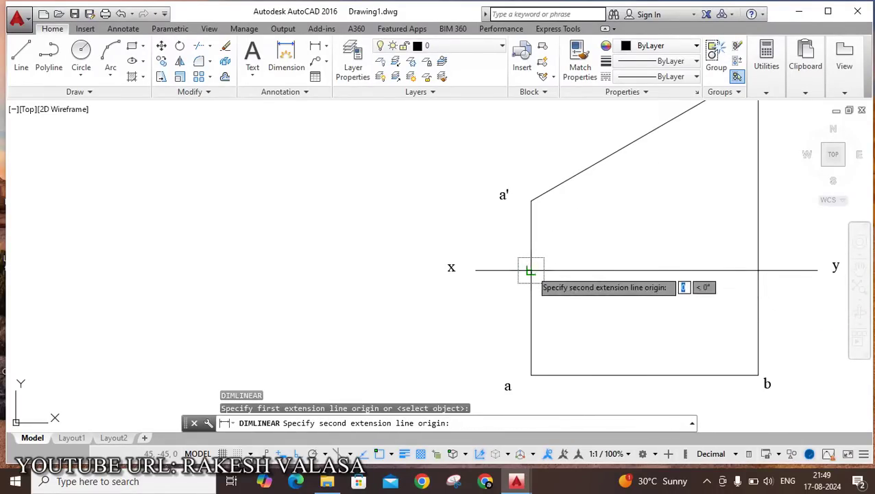
left_click(530, 200)
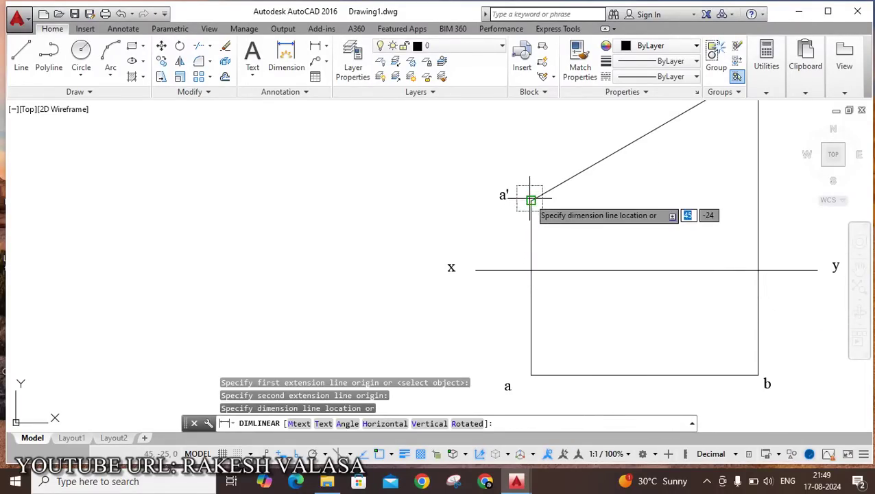
left_click(501, 227)
scroll(540, 269, "down", 2)
scroll(527, 293, "up", 2)
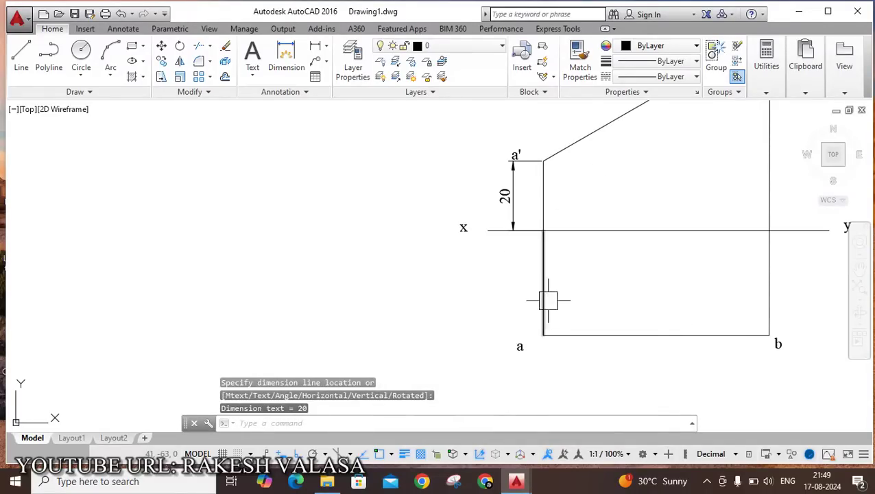
Add a vertical linear dimension from the xy line down to a, in line with the dimension above it
key("space")
left_click(543, 229)
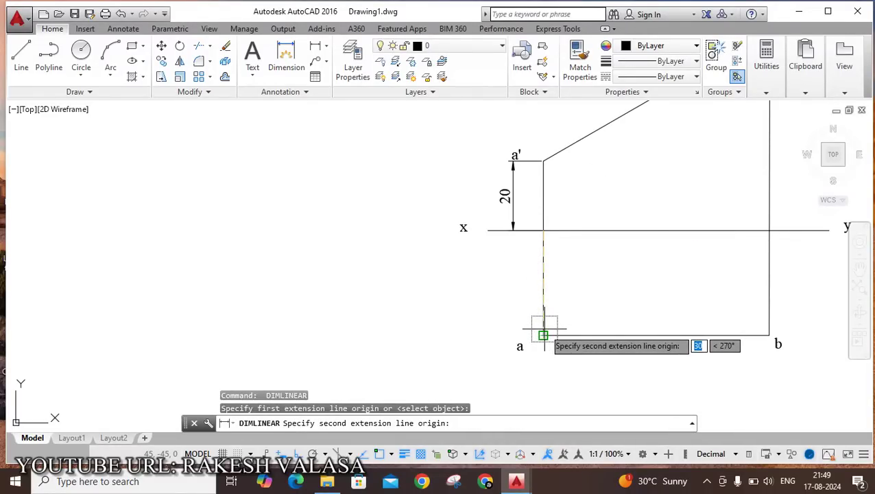
left_click(543, 336)
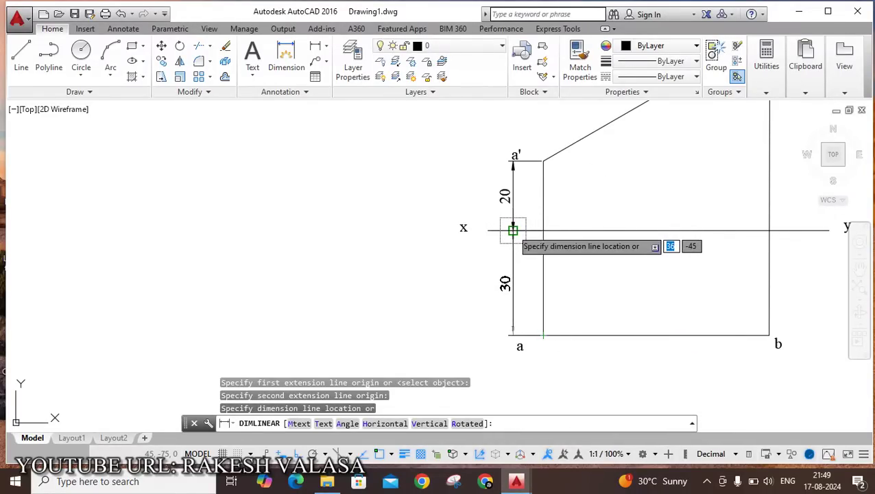
left_click(512, 230)
scroll(549, 240, "down", 3)
scroll(555, 186, "up", 2)
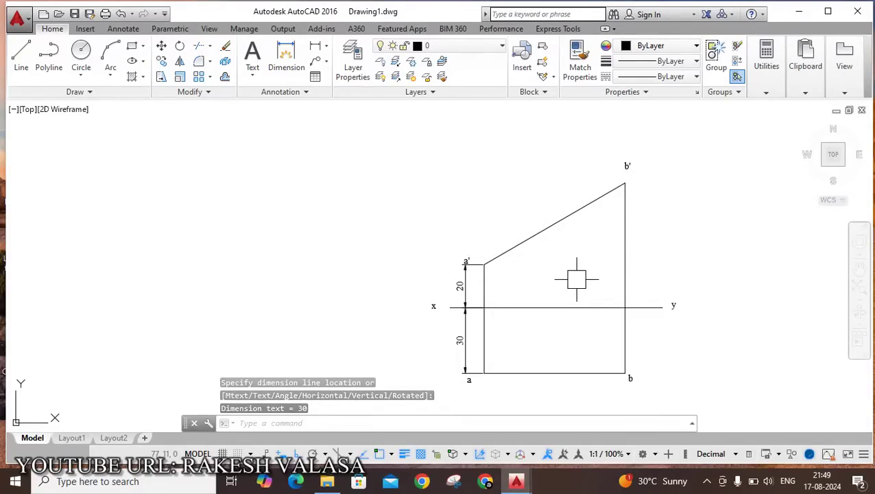
Add an aligned dimension along the inclined line from a' to b', placed above the line
type("DAL")
key("Return")
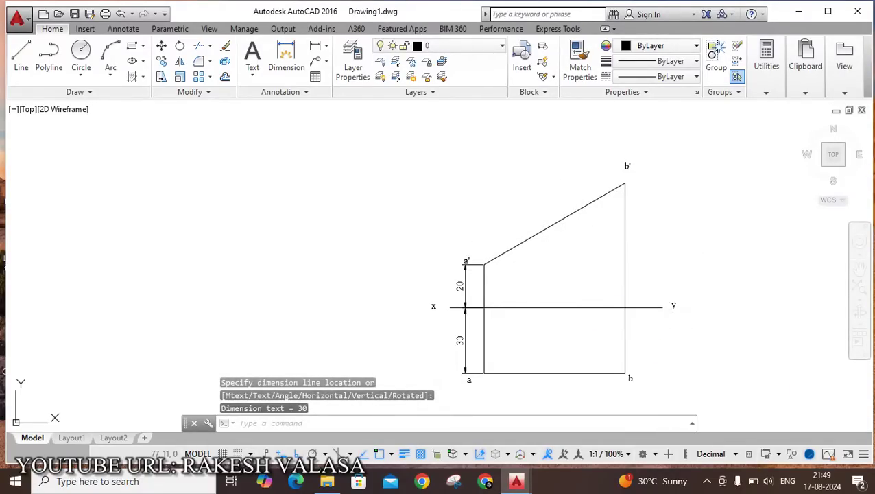
left_click(484, 263)
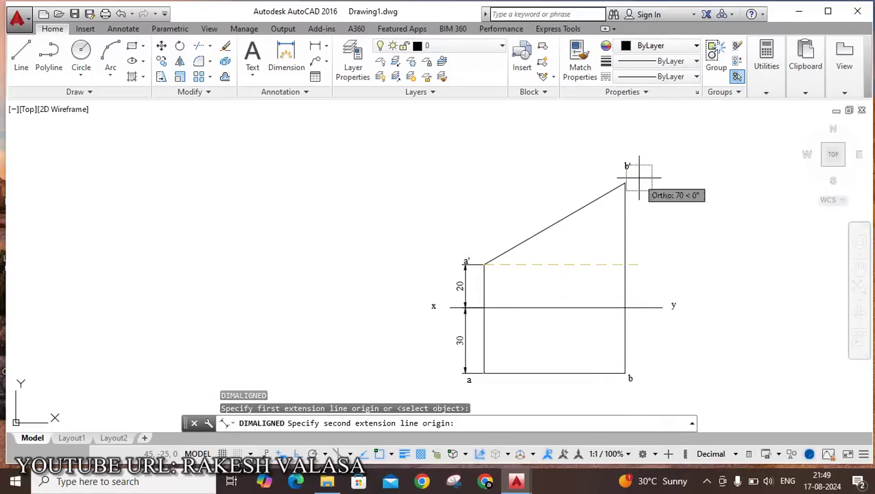
left_click(624, 183)
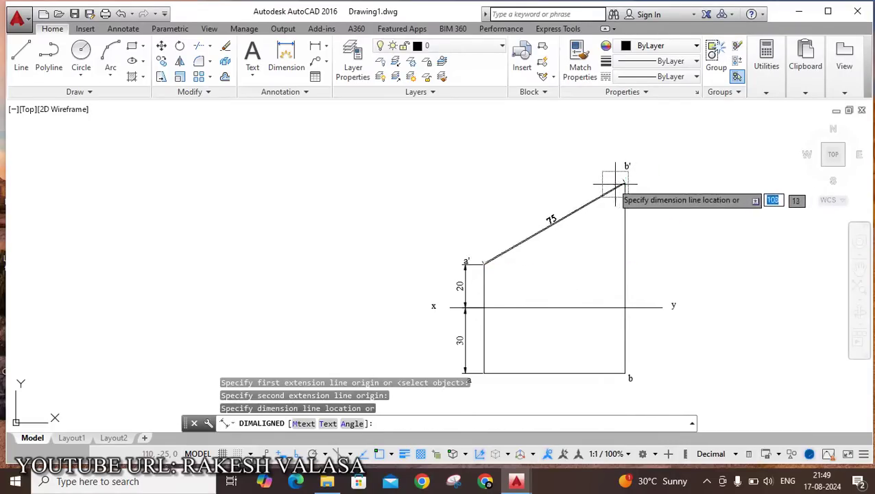
left_click(572, 190)
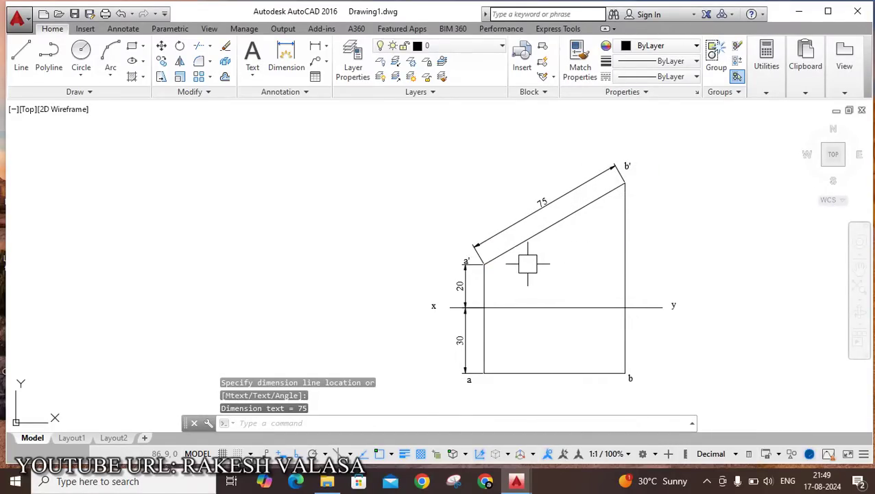
Draw a short horizontal reference line from a' towards the projector through b'
scroll(527, 264, "up", 2)
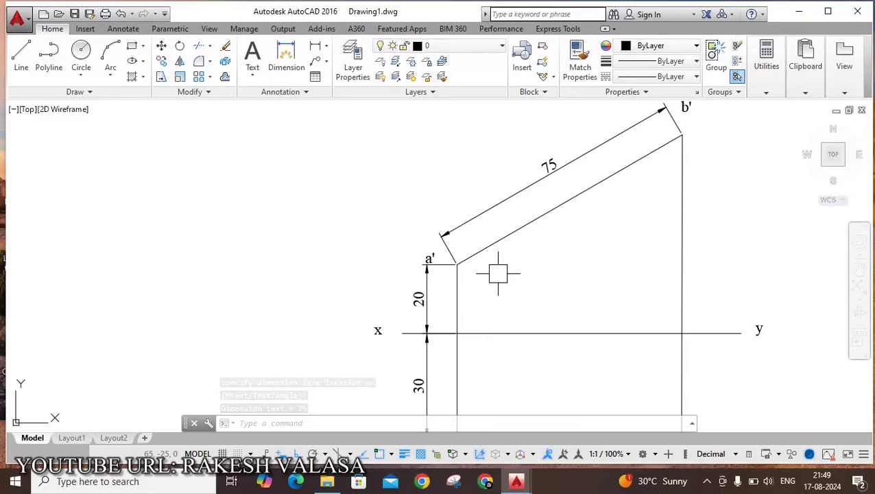
key("l")
key("Return")
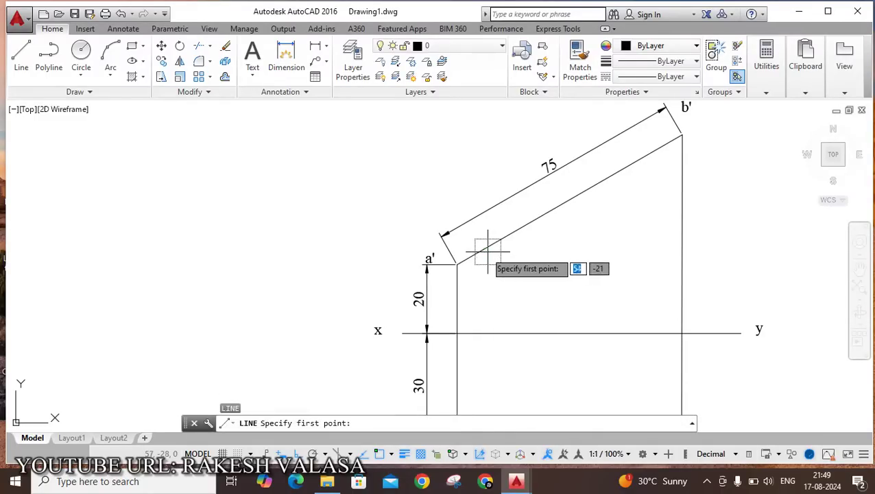
left_click(457, 263)
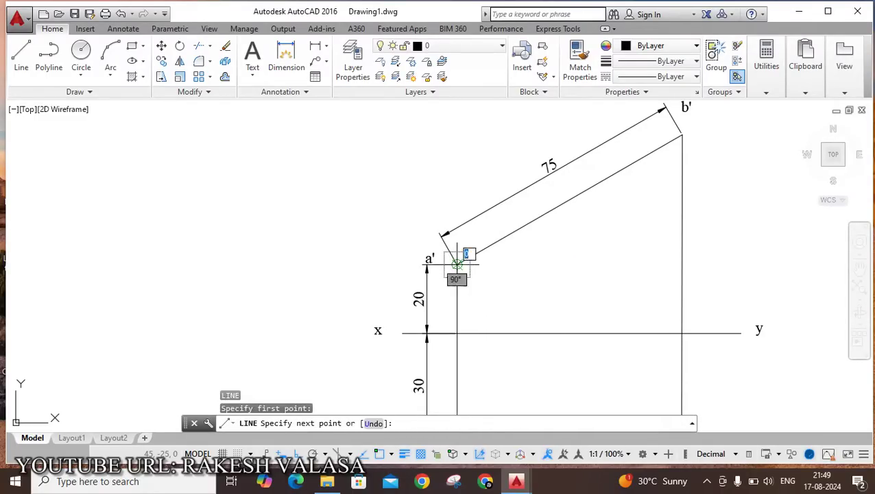
left_click(553, 263)
key("Escape")
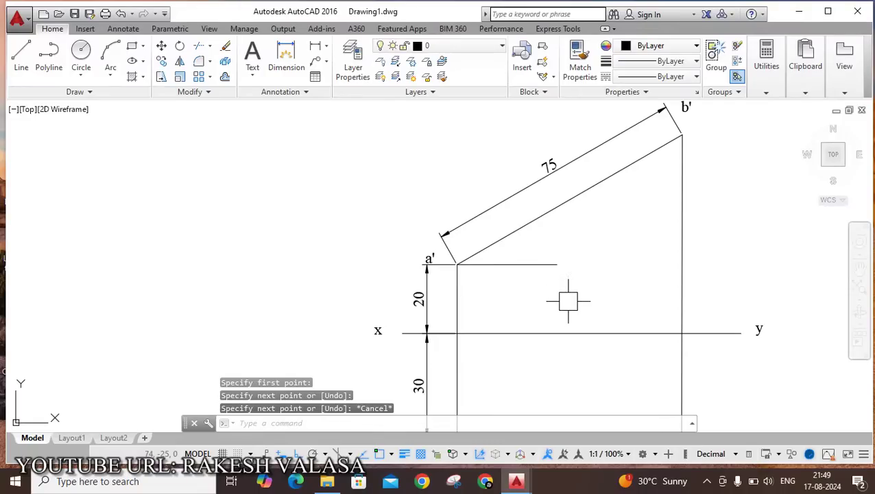
Add an angular dimension at a' between the horizontal reference line and the inclined line, with its arc between the two lines
type("da")
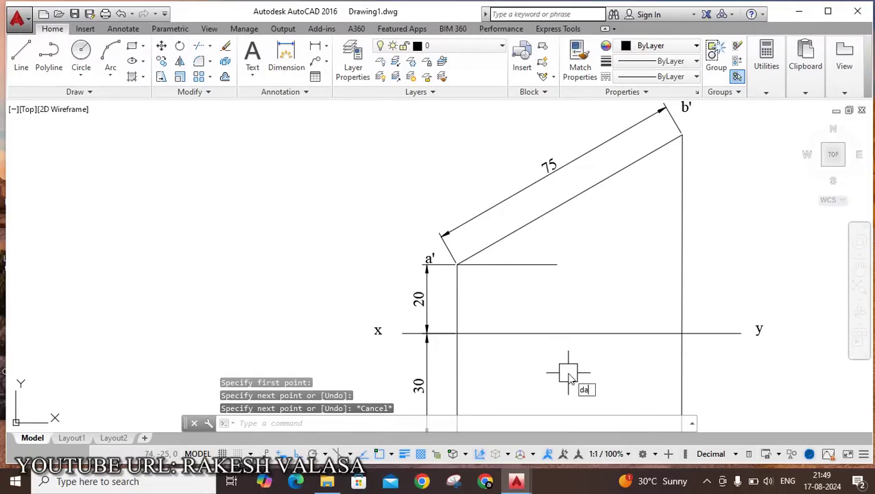
type("n")
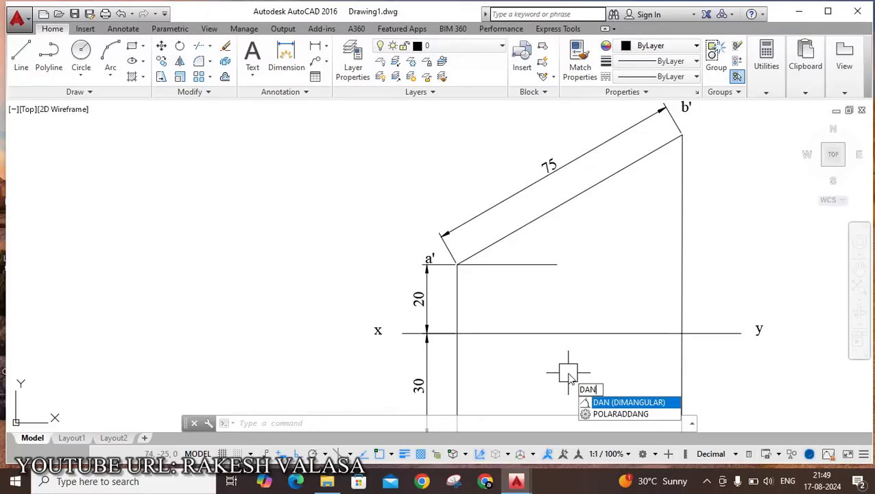
key("Return")
left_click(523, 264)
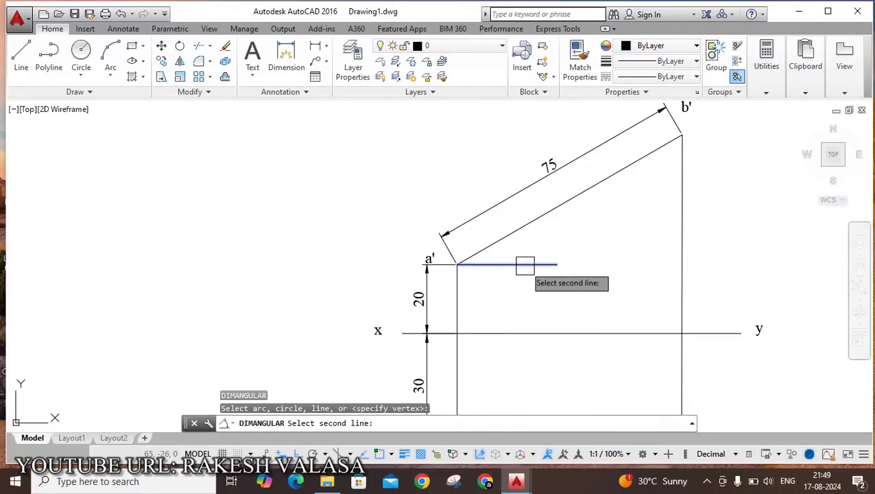
left_click(523, 224)
scroll(538, 243, "up", 2)
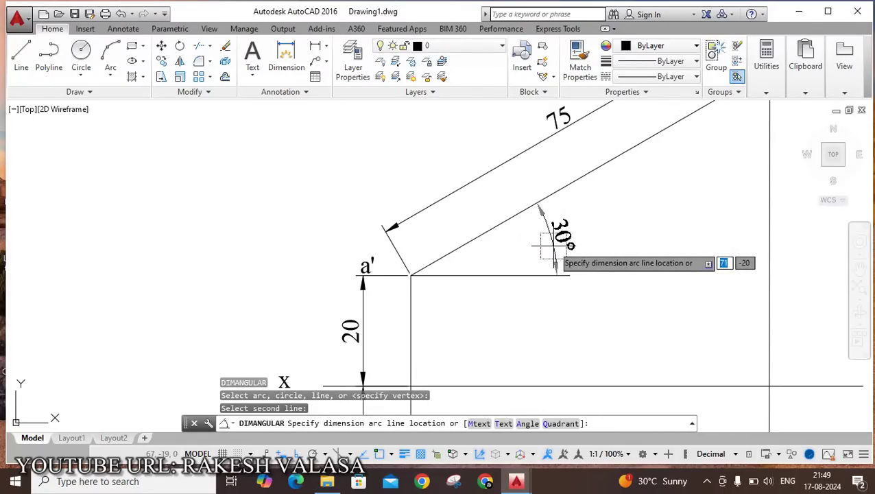
left_click(549, 240)
scroll(567, 236, "down", 2)
scroll(567, 236, "down", 2)
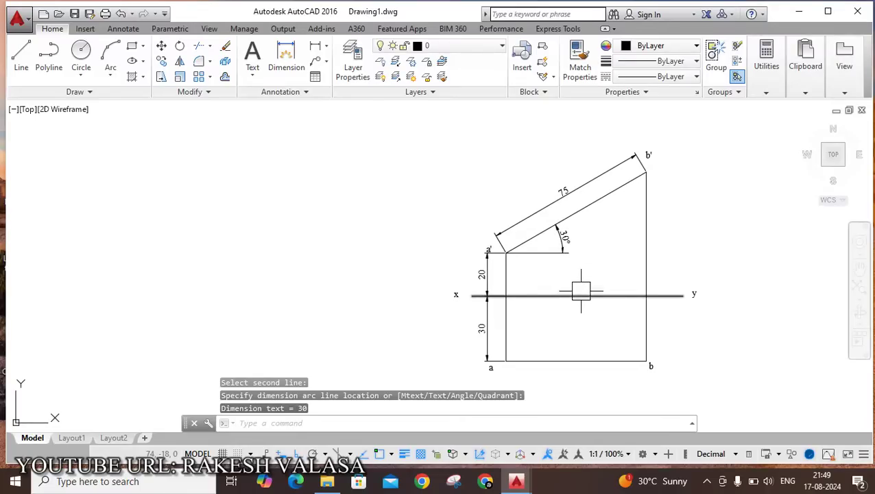
key("Escape")
Set the inclined line a'b' to red with a 0.30 mm lineweight
left_click(607, 193)
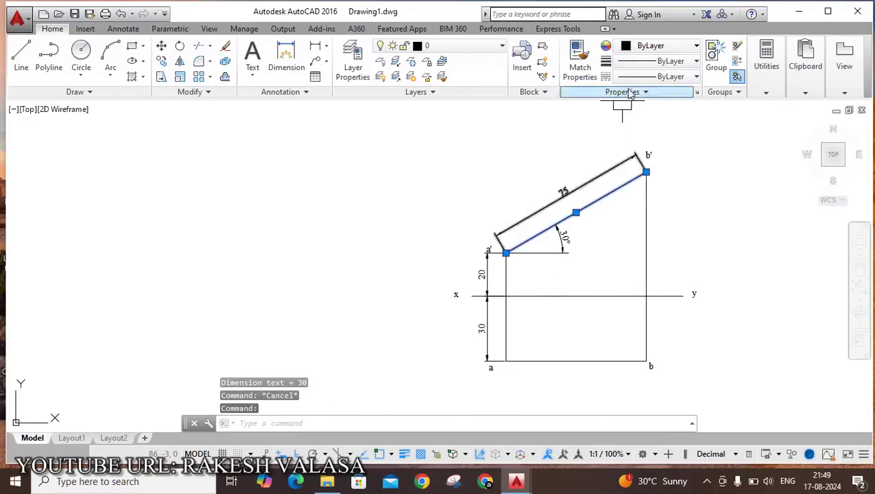
left_click(686, 46)
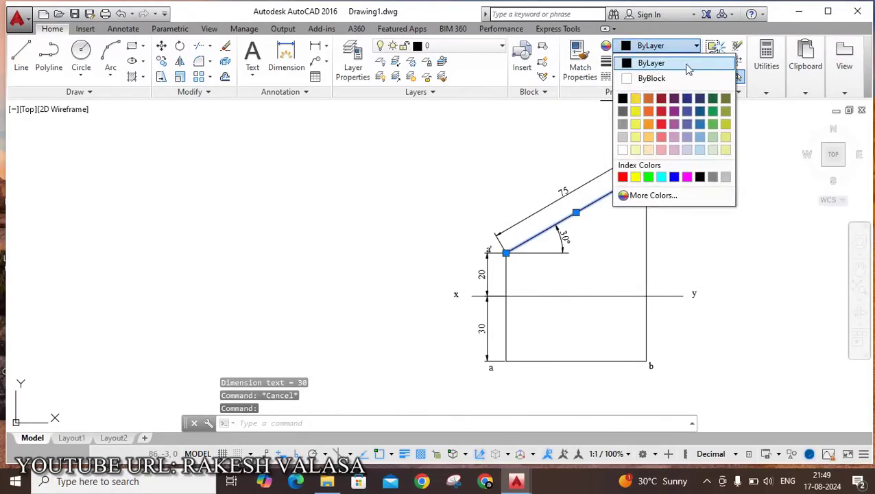
left_click(623, 177)
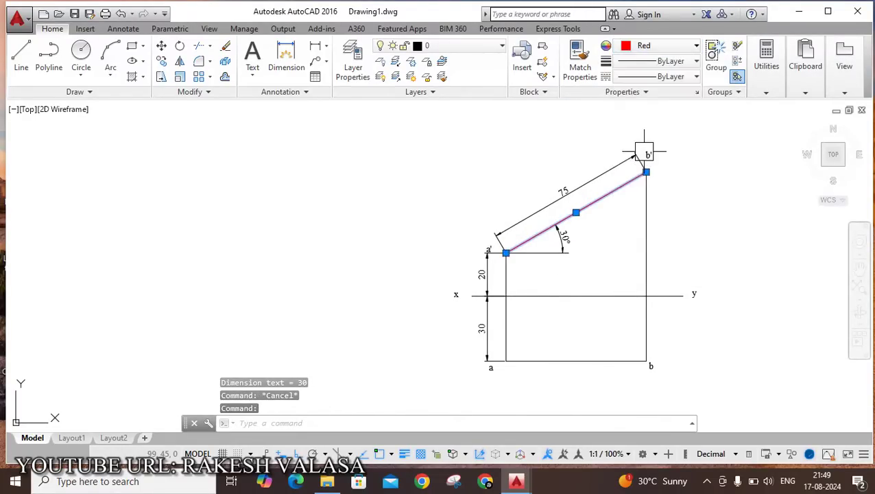
left_click(694, 61)
scroll(675, 198, "down", 1)
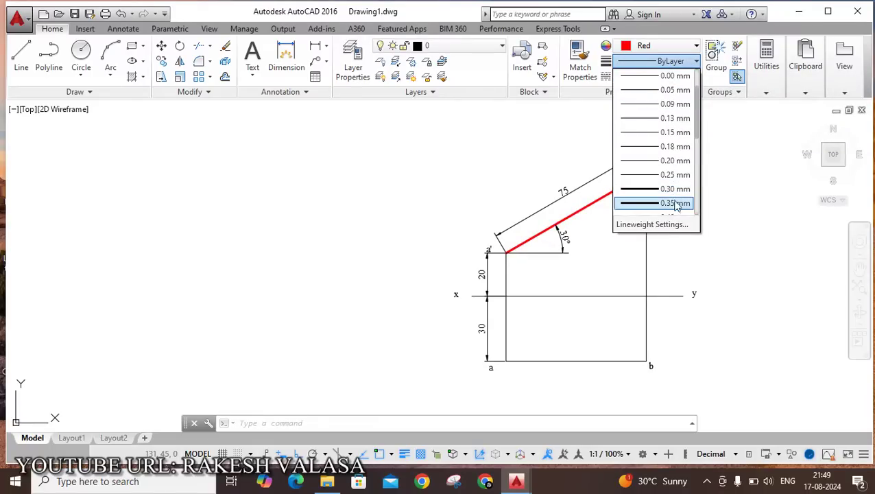
left_click(673, 189)
key("Escape")
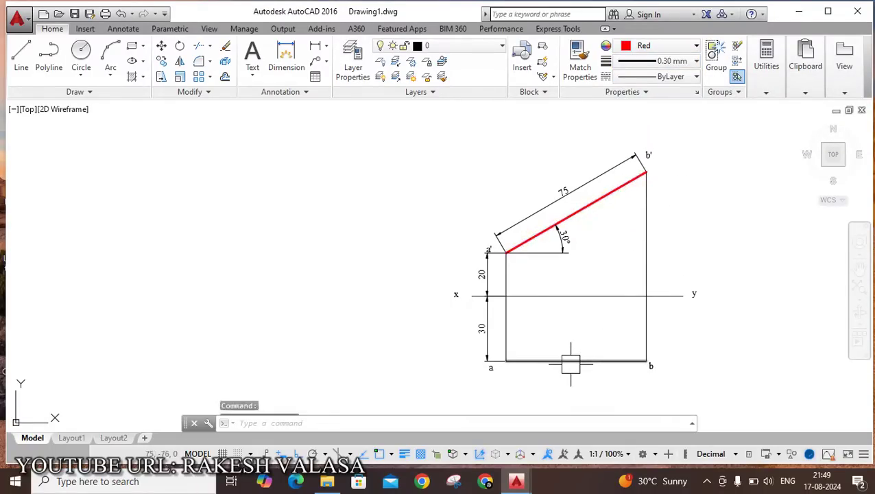
Set the horizontal line ab below the xy line to blue with a 0.30 mm lineweight
left_click(570, 360)
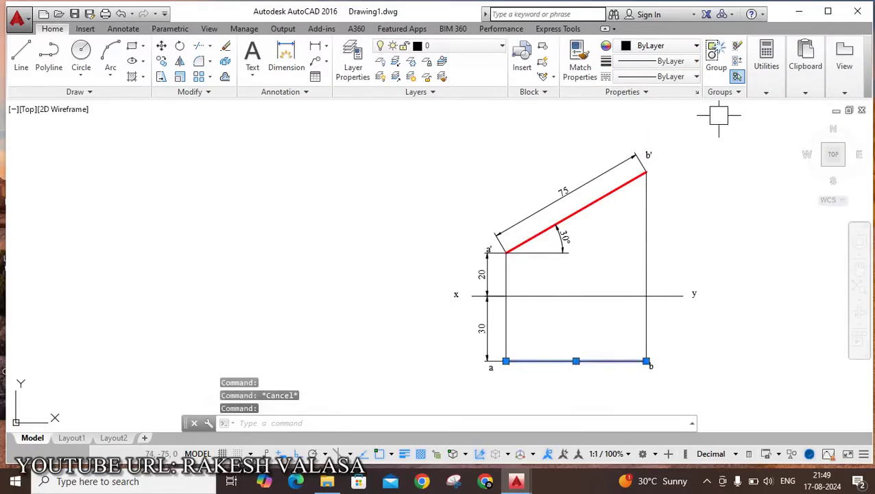
left_click(663, 63)
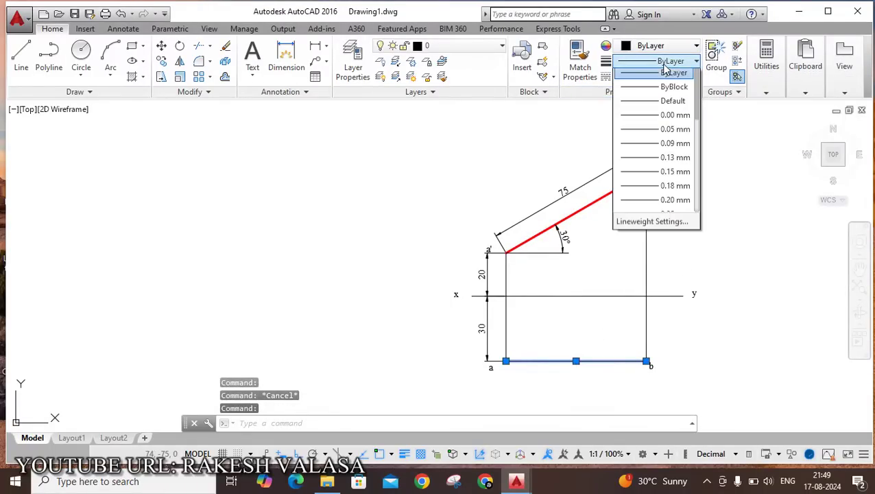
scroll(678, 194, "down", 2)
left_click(673, 189)
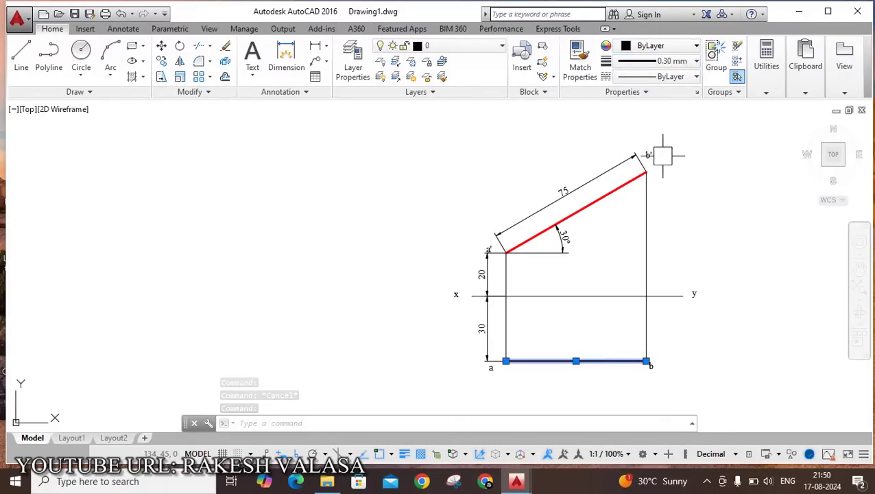
left_click(674, 45)
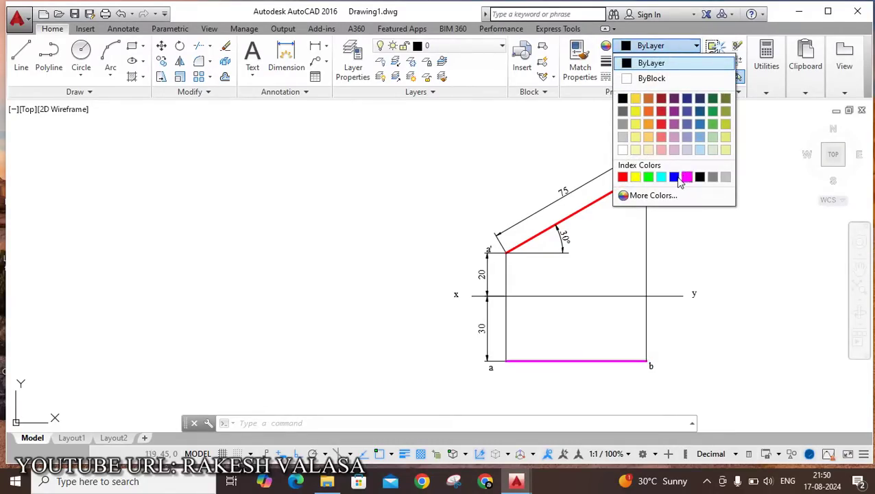
left_click(674, 177)
key("Escape")
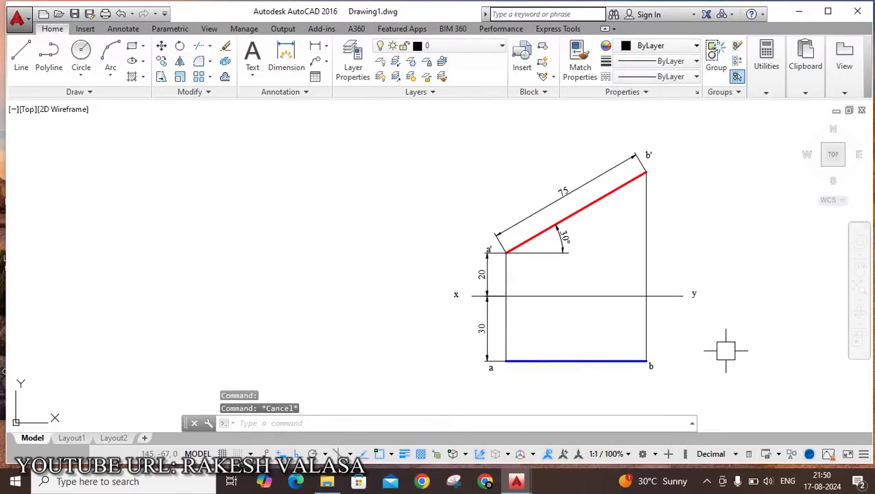
Review the three dimensioned projections together with the problem statement
scroll(725, 350, "down", 2)
scroll(725, 336, "up", 2)
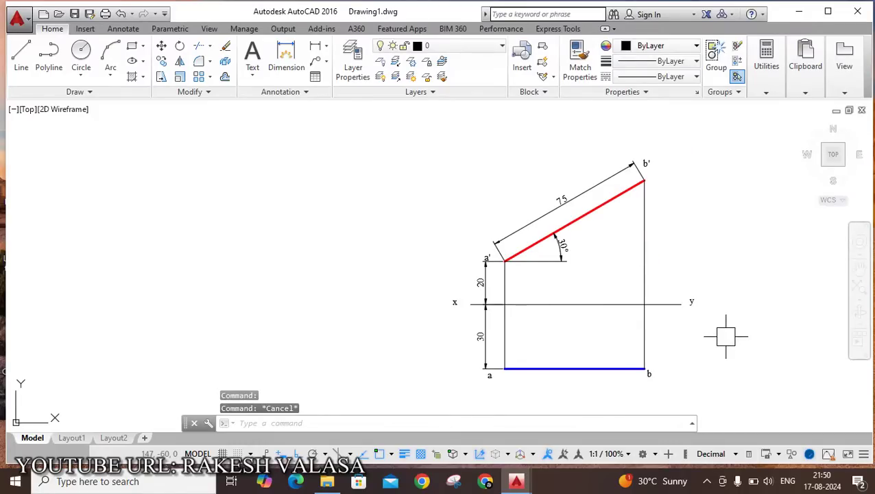
scroll(722, 341, "down", 1)
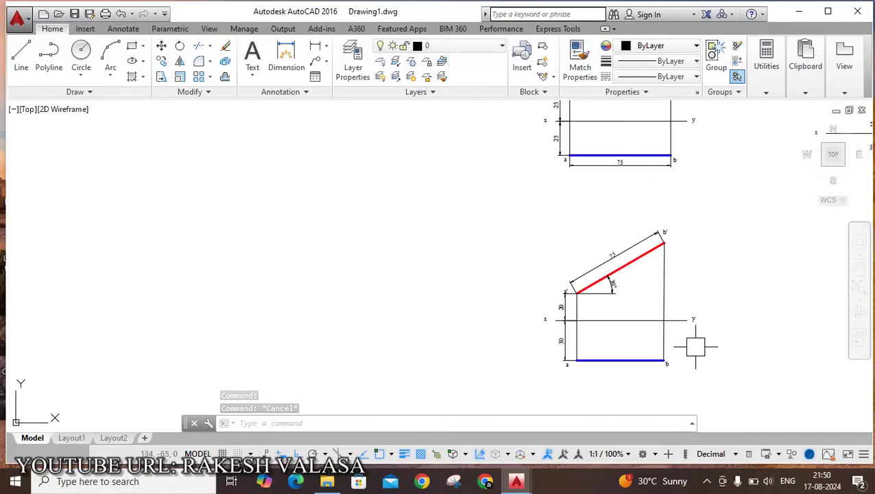
mouse_move(742, 312)
middle_mouse_down()
mouse_move(412, 351)
mouse_move(418, 371)
middle_mouse_up()
scroll(436, 326, "down", 2)
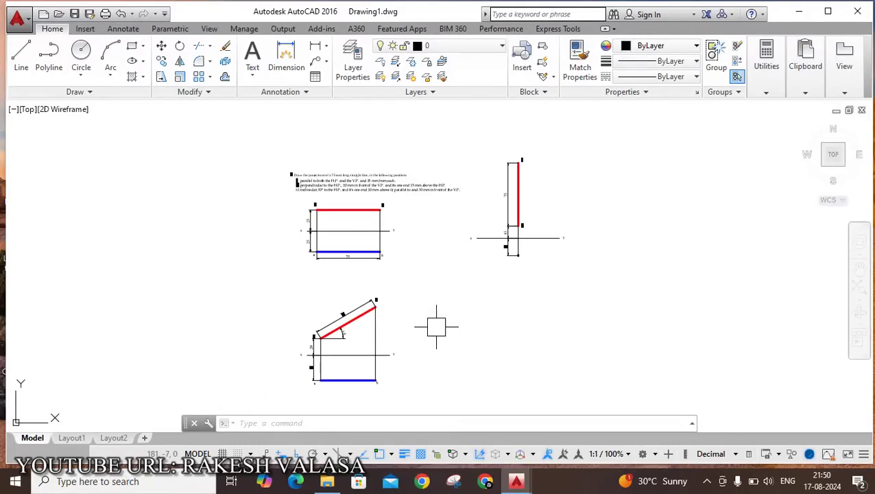
scroll(408, 282, "up", 3)
scroll(474, 270, "down", 1)
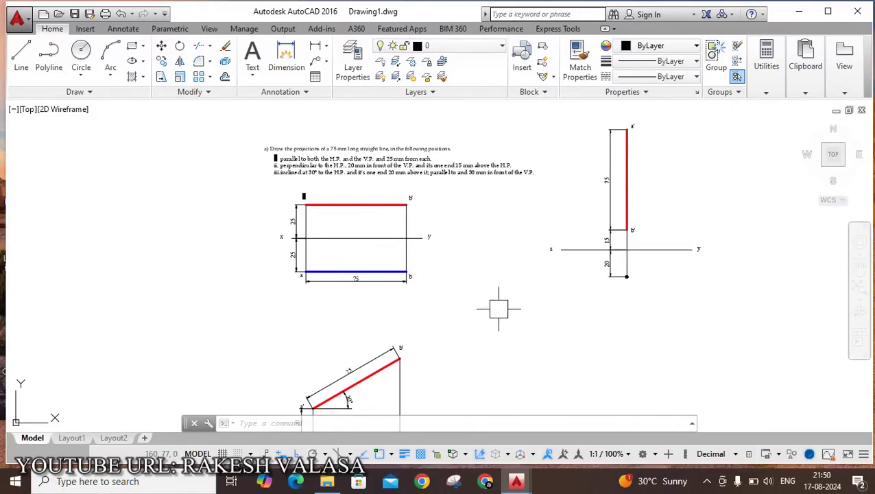
View the color choices for the 2D model space uniform background in the display options and leave without changing them
type("sp")
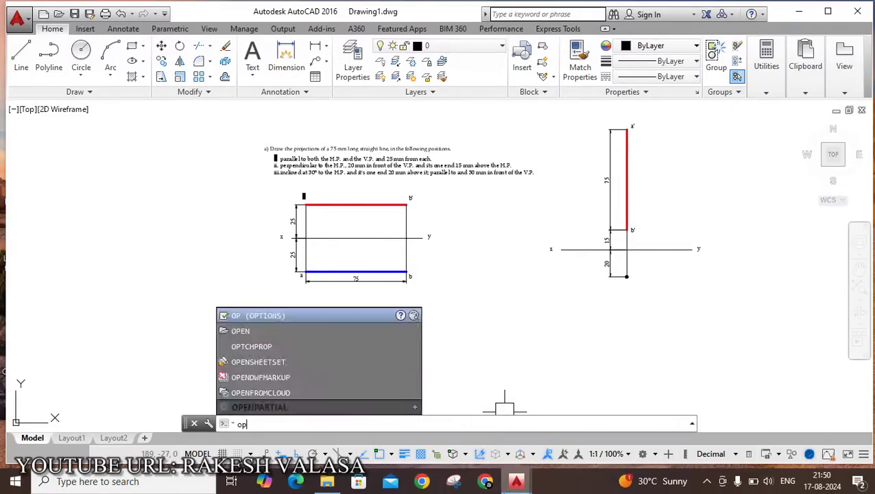
key("BackSpace")
key("BackSpace")
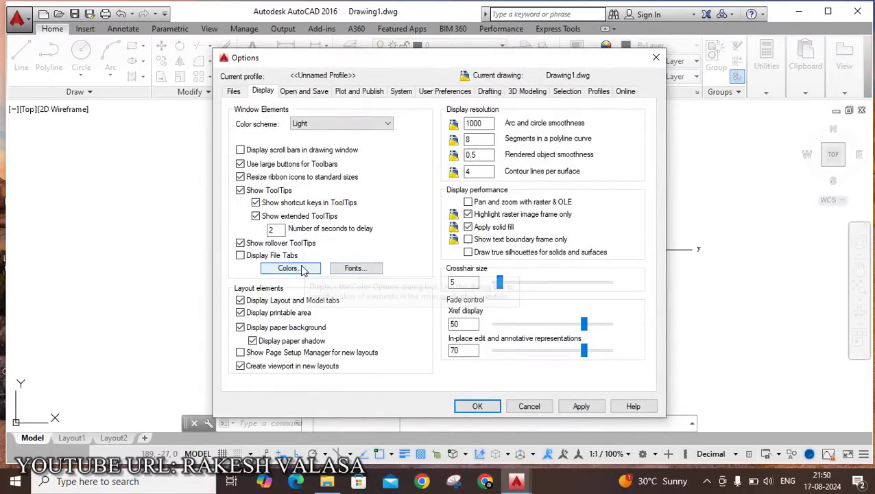
left_click(302, 270)
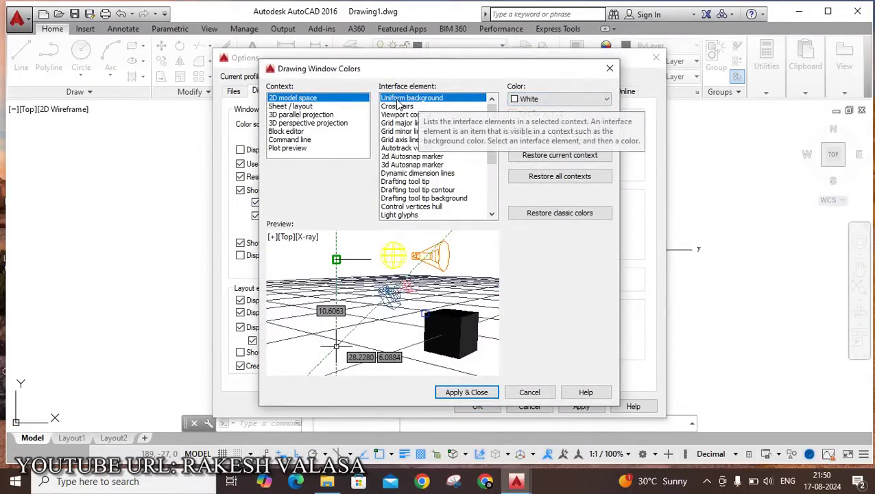
left_click(542, 100)
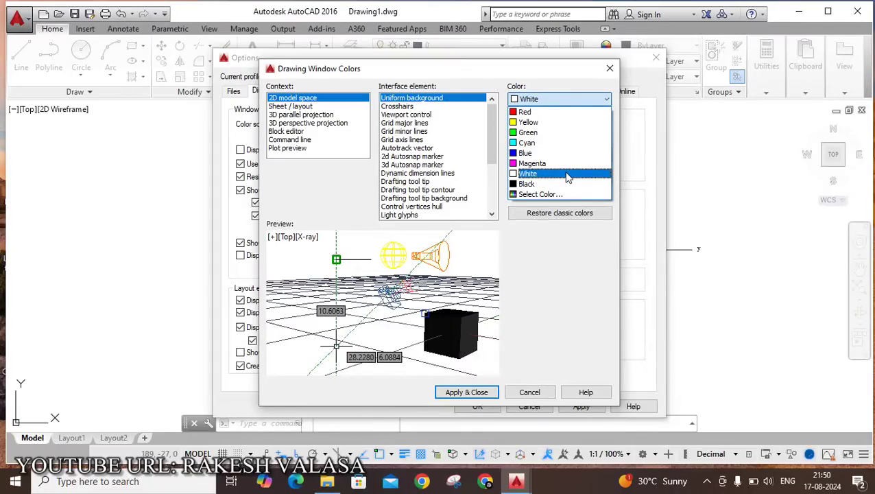
left_click(513, 392)
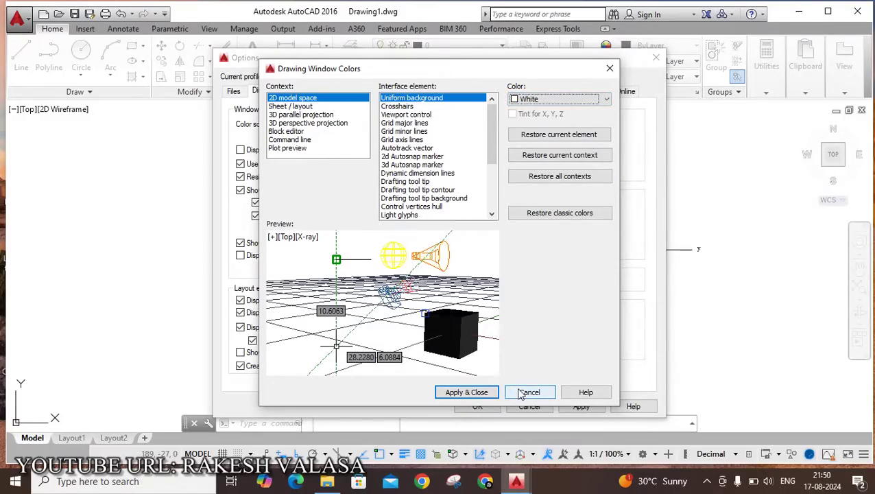
left_click(521, 392)
left_click(528, 406)
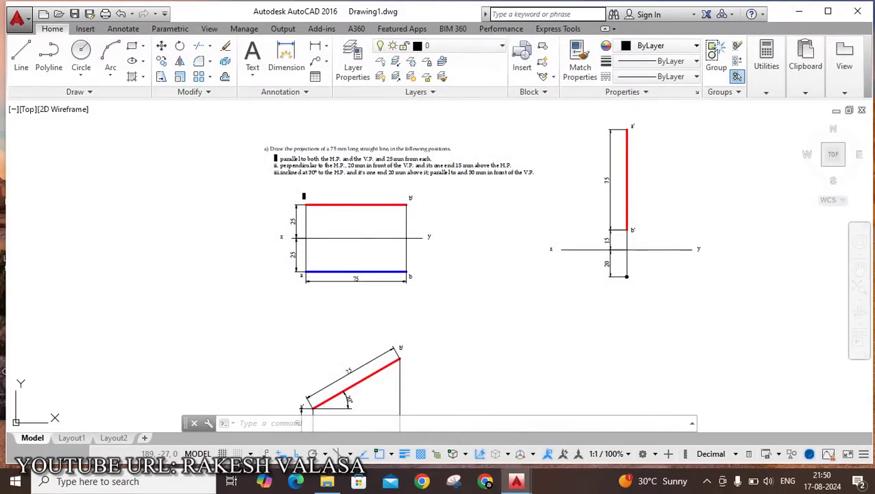
scroll(355, 139, "up", 2)
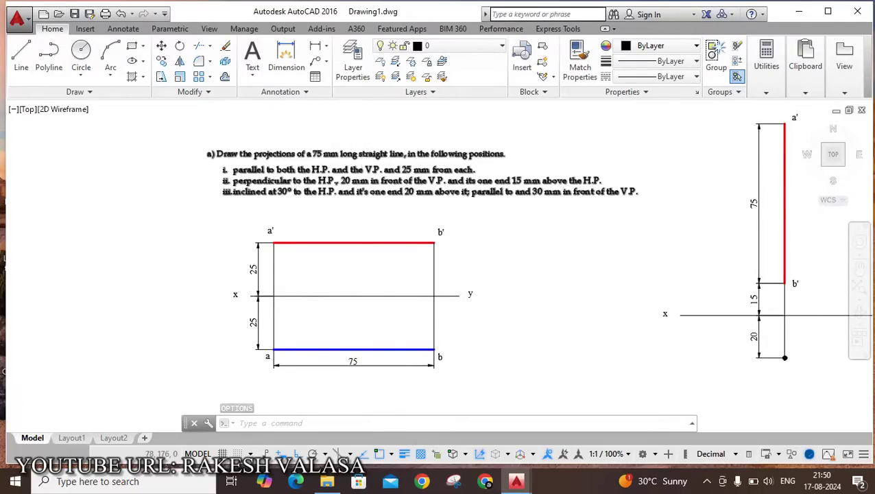
scroll(359, 140, "up", 2)
scroll(370, 142, "down", 2)
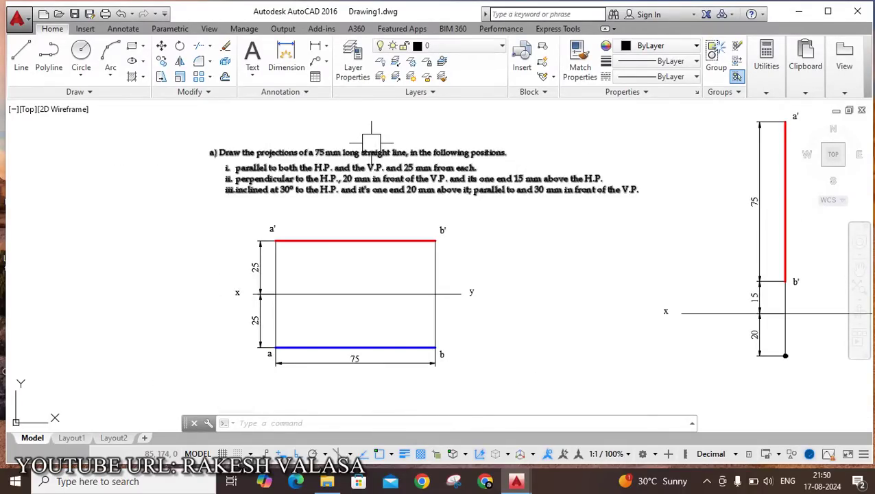